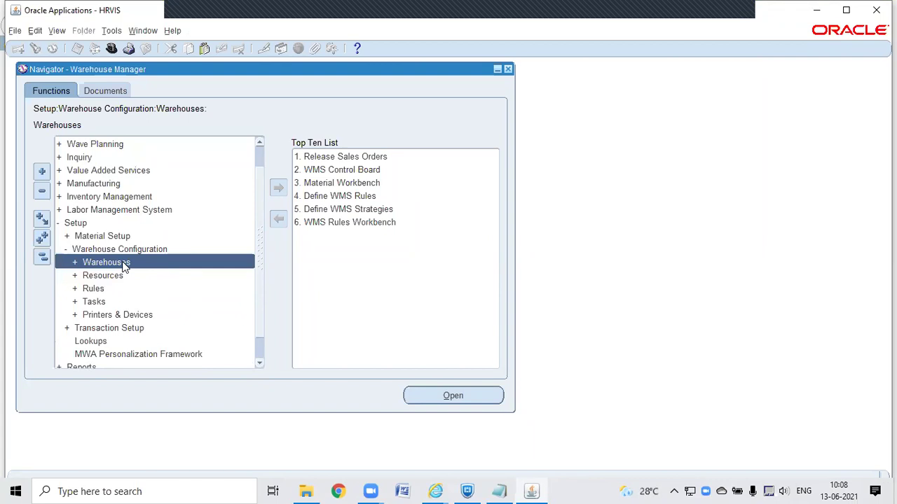
# Step: Expand Setup > Warehouse Configuration > Warehouses in the navigator and select Locations
pyautogui.doubleClick(123, 262)
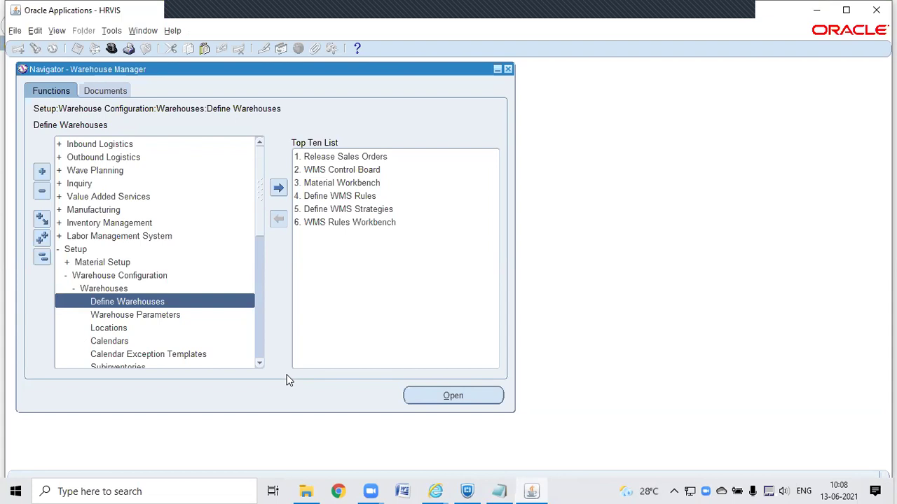
pyautogui.click(126, 330)
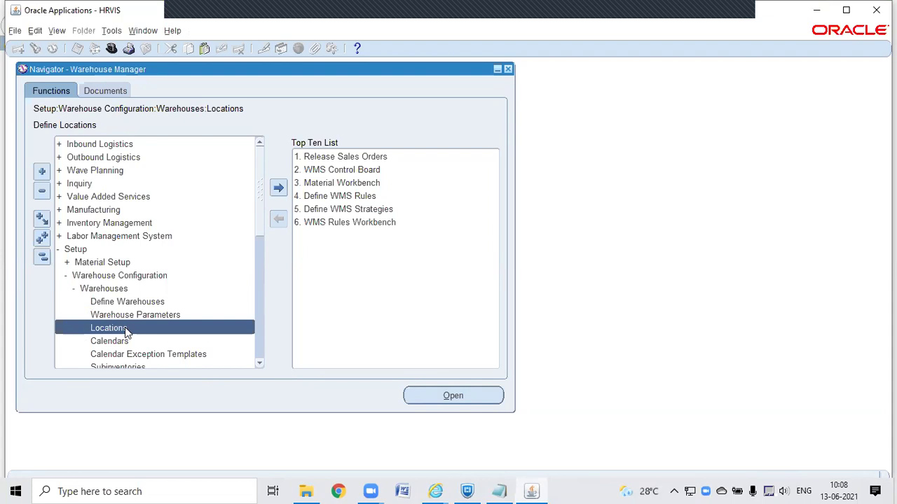
# Step: Create a location named and described 'XX WMS Warehouse India' and bring up its address entry
pyautogui.doubleClick(125, 329)
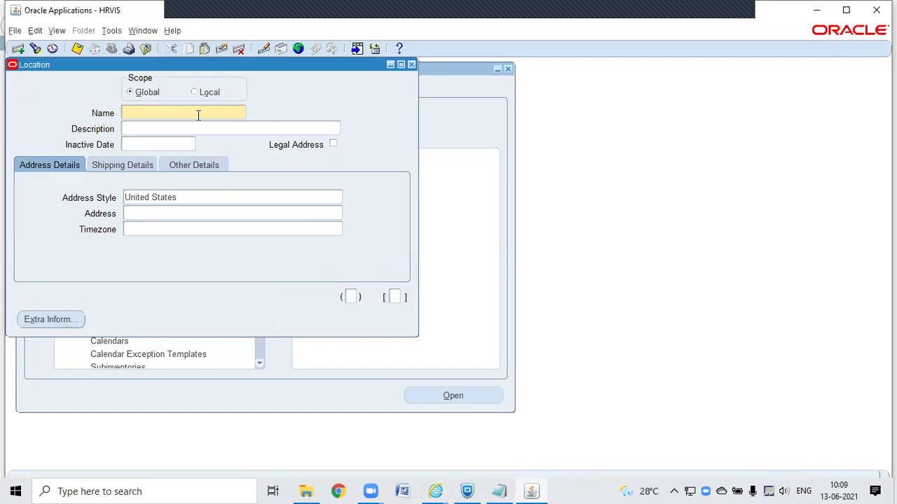
pyautogui.write('XX WMS Warehouse India')
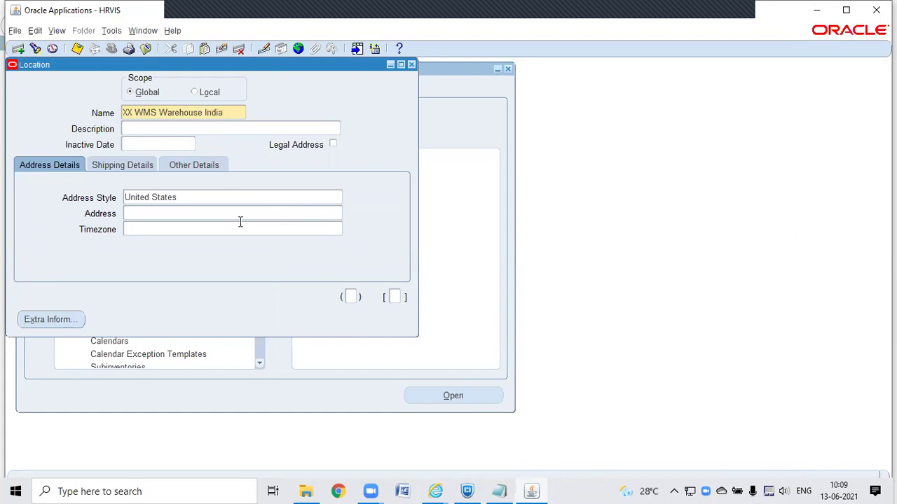
pyautogui.tripleClick(226, 110)
pyautogui.hotkey('ctrl', 'c')
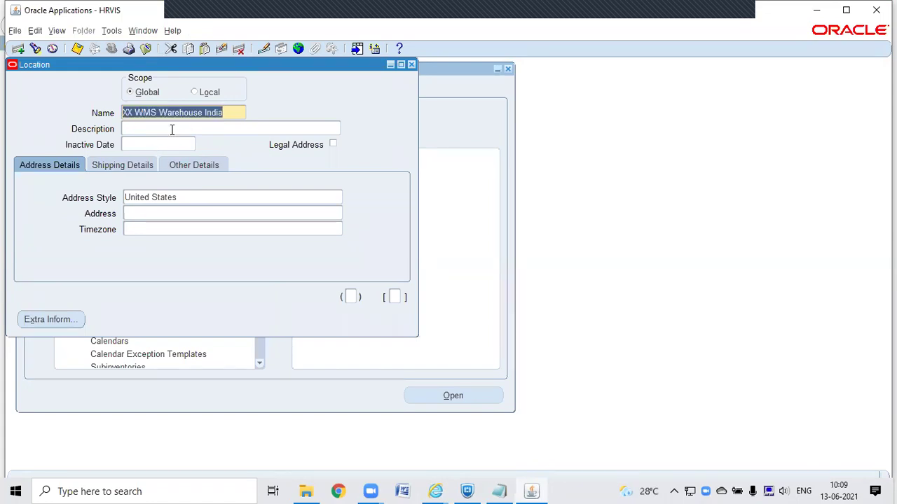
pyautogui.click(173, 128)
pyautogui.hotkey('ctrl', 'v')
pyautogui.press('Tab')
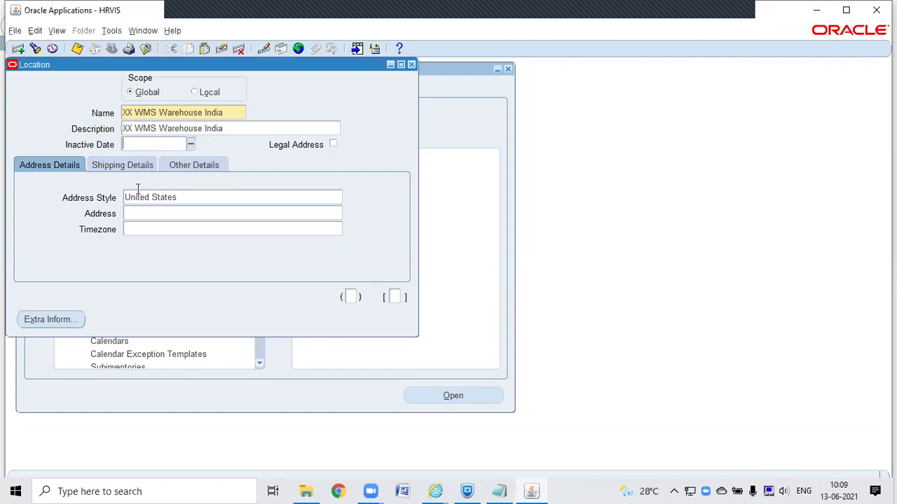
pyautogui.click(213, 212)
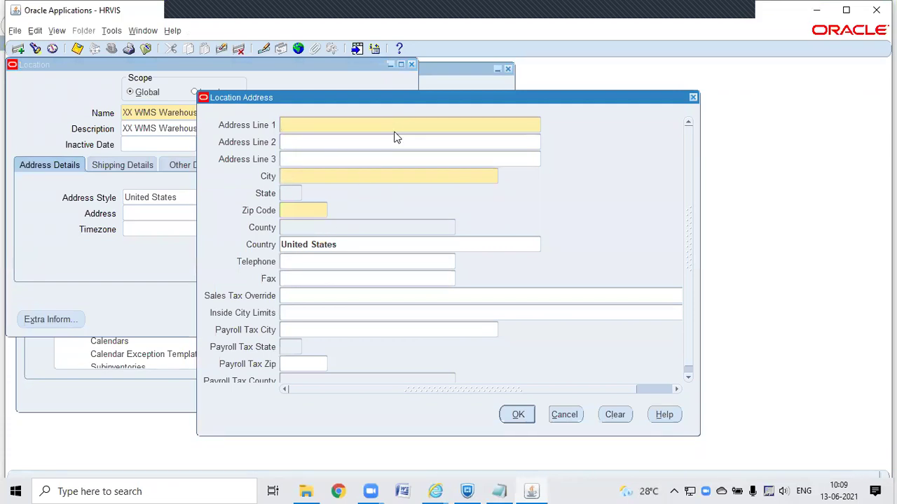
# Step: Enter address lines 'Street No 5' and 'Lane1', then try city Bangalore, which finds no match
pyautogui.write('Street Nu')
pyautogui.press('BackSpace')
pyautogui.write('o 5')
pyautogui.press('Tab')
pyautogui.write('Lane')
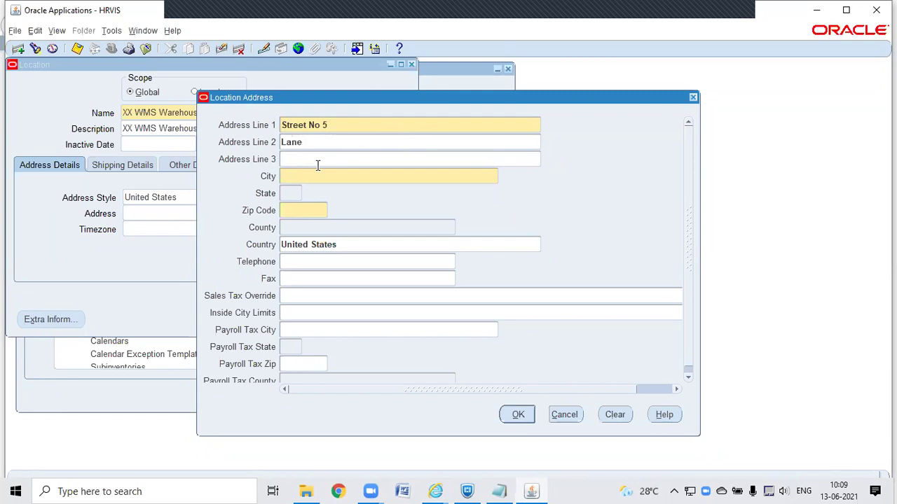
pyautogui.write('1')
pyautogui.press('Tab')
pyautogui.press('Tab')
pyautogui.write('Bangalore')
pyautogui.press('Tab')
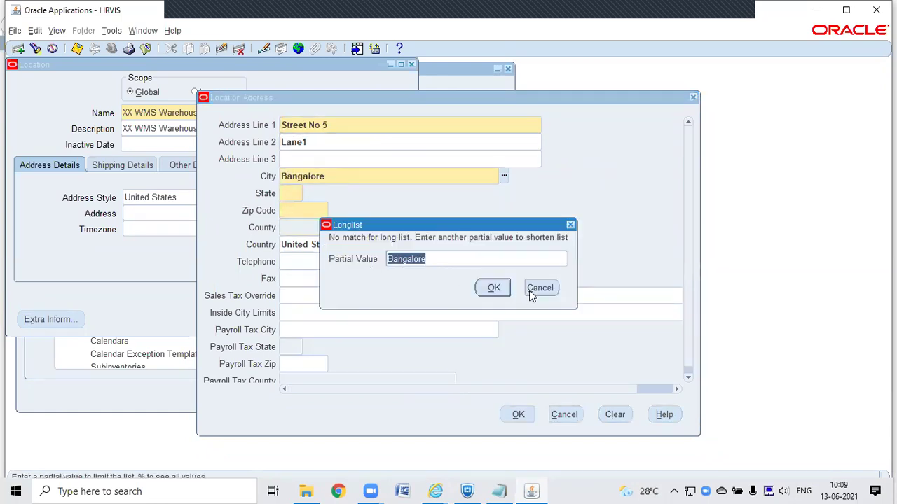
pyautogui.click(540, 288)
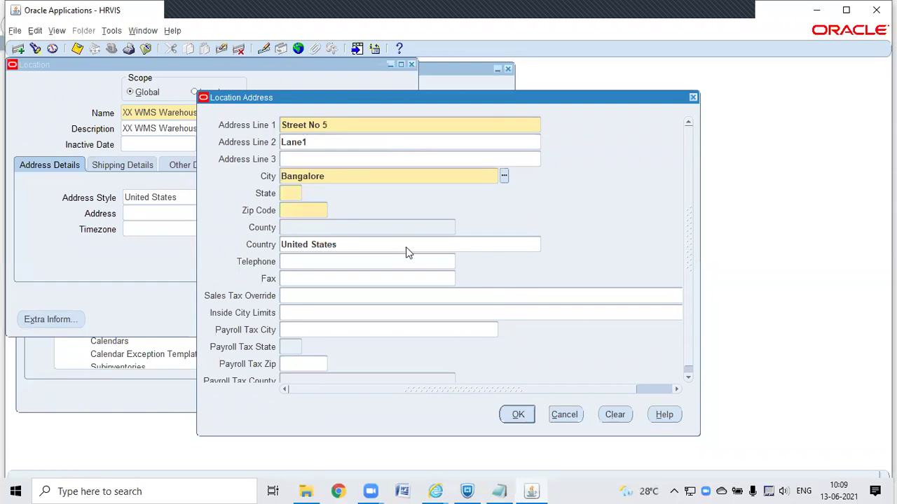
pyautogui.click(406, 248)
pyautogui.click(540, 288)
pyautogui.press('Delete')
pyautogui.press('Delete')
pyautogui.press('Delete')
pyautogui.press('Delete')
pyautogui.press('Delete')
pyautogui.press('Delete')
pyautogui.press('Delete')
pyautogui.press('Delete')
pyautogui.press('Delete')
# Step: Change the country to India and search the city list for Chennai, which finds no match
pyautogui.click(363, 243)
pyautogui.write('ind%')
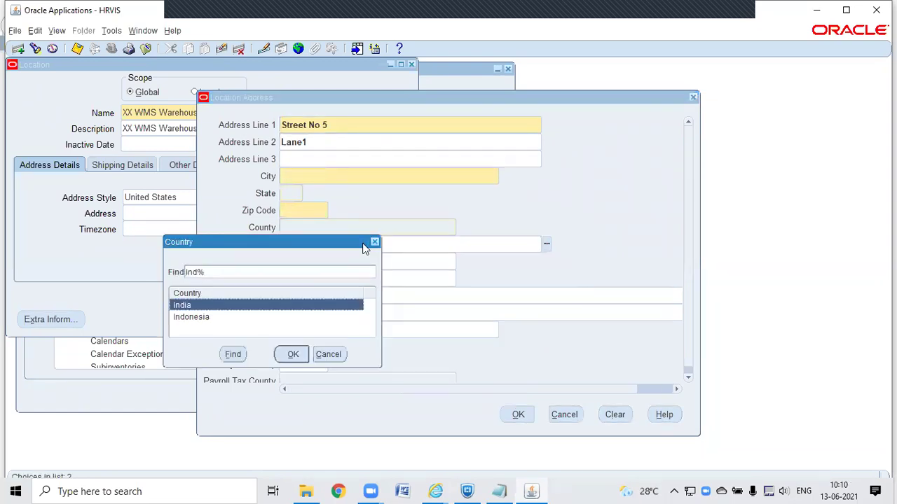
pyautogui.doubleClick(229, 309)
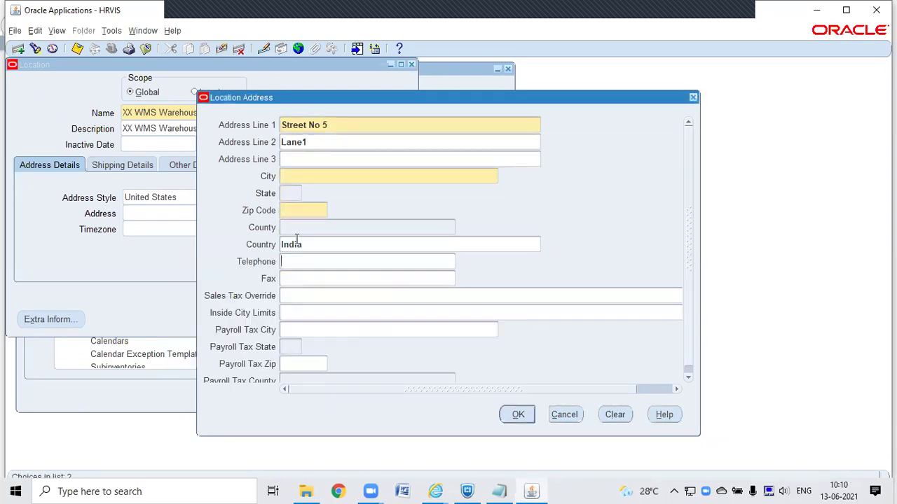
pyautogui.click(322, 177)
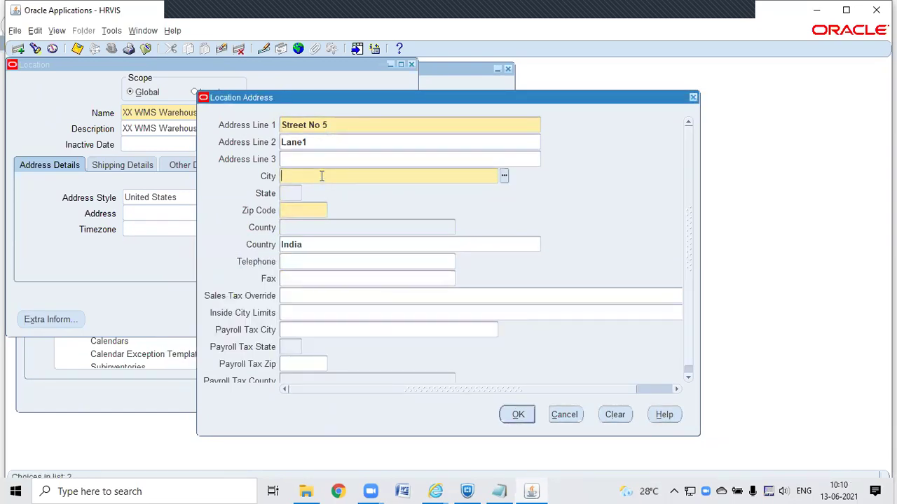
pyautogui.click(503, 176)
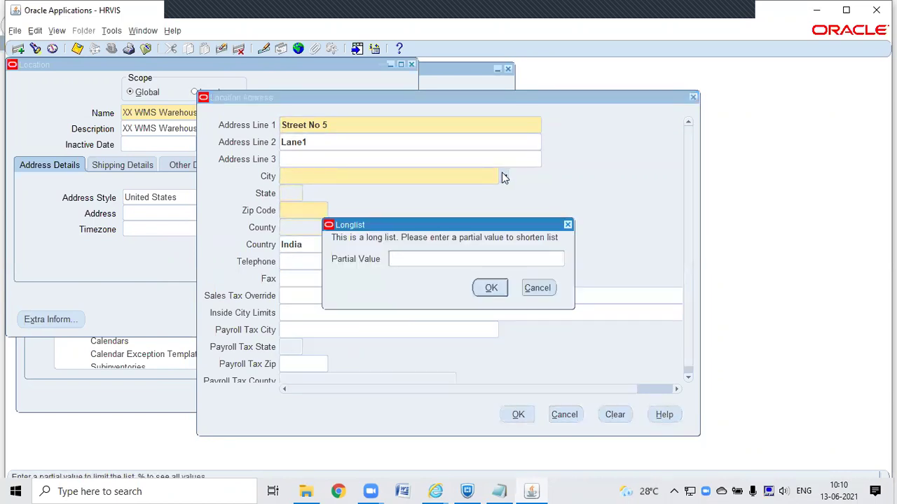
pyautogui.write('%chennai')
pyautogui.press('Return')
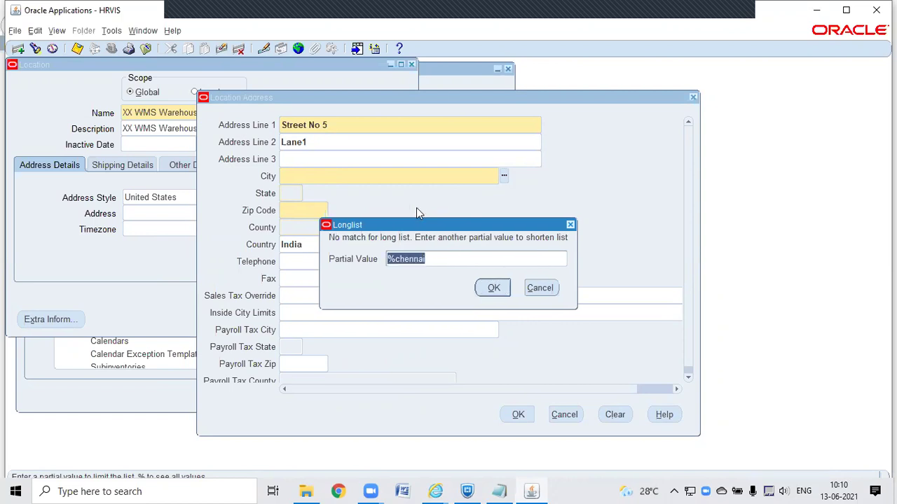
pyautogui.click(533, 288)
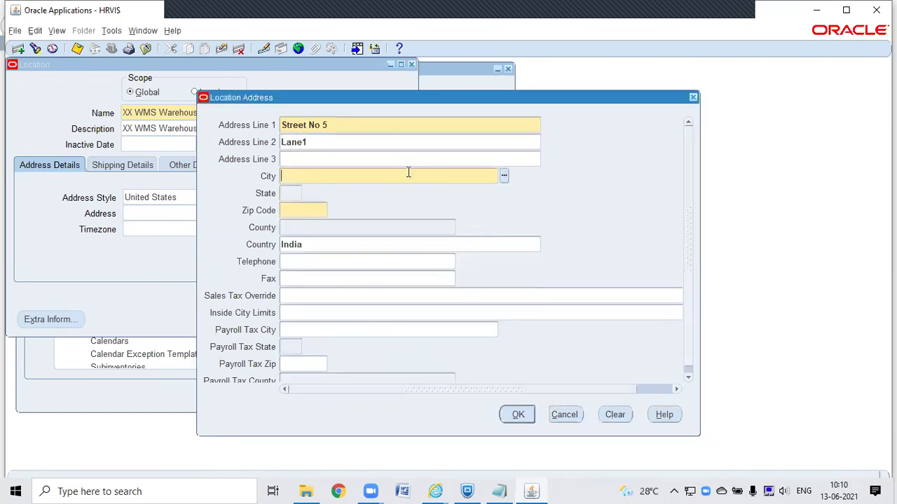
pyautogui.press('Tab')
# Step: Browse the city list for '%che' without choosing, then cancel the address entry
pyautogui.click(497, 179)
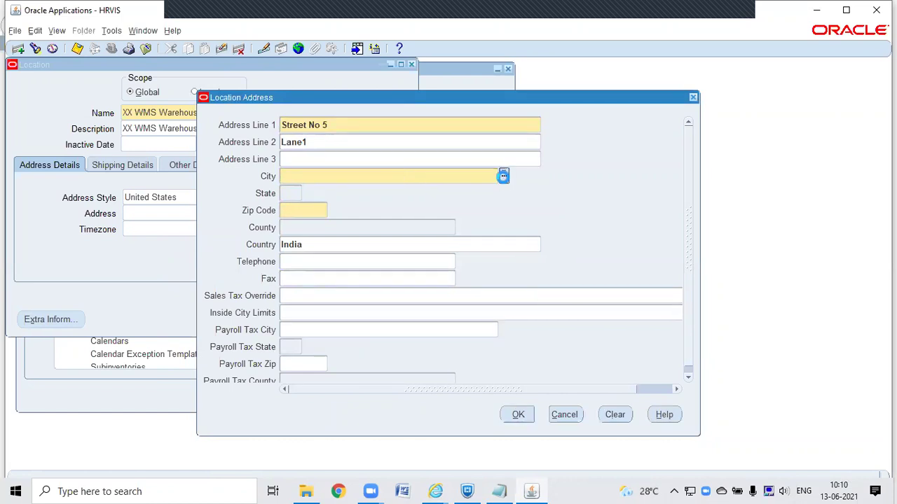
pyautogui.click(503, 177)
pyautogui.write('%')
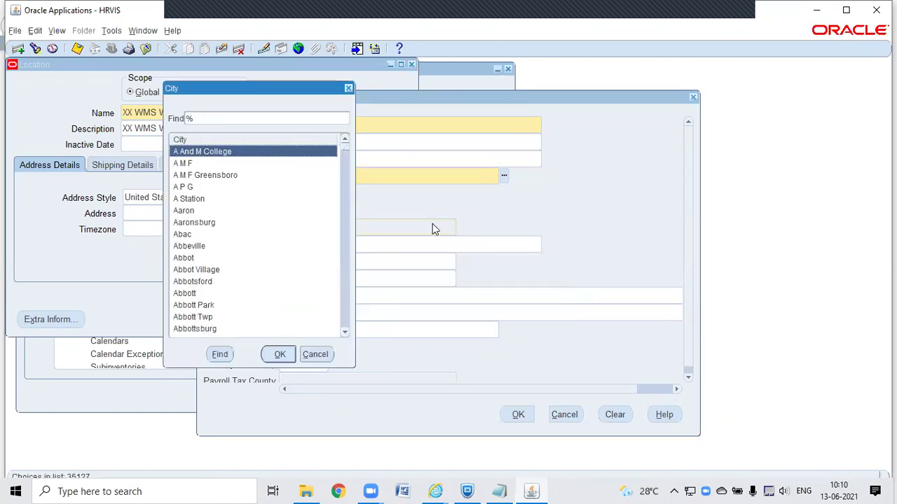
pyautogui.write('c')
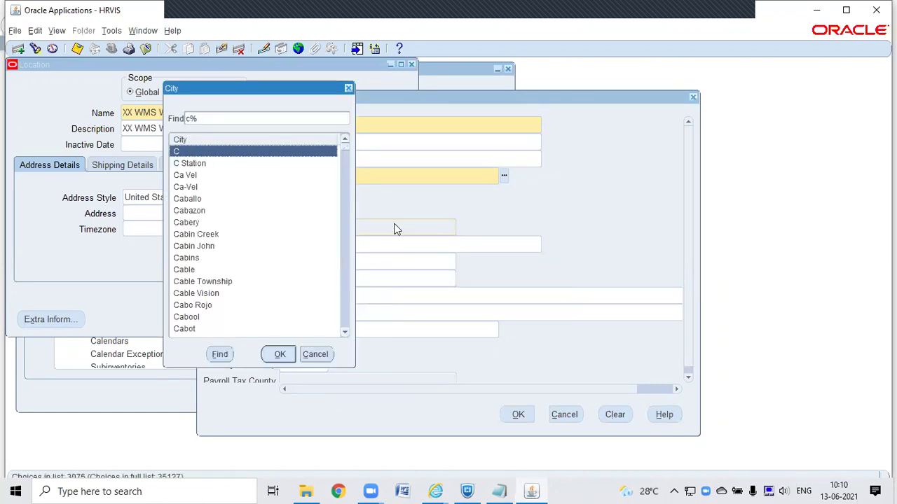
pyautogui.write('h')
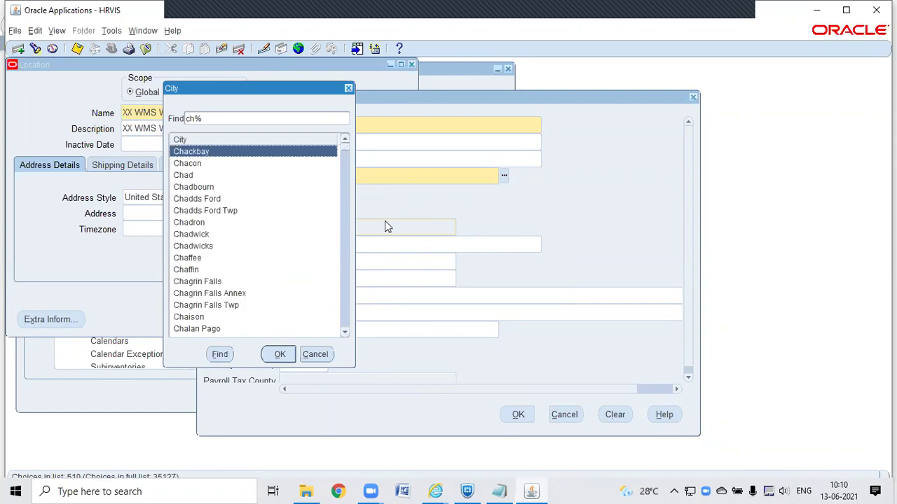
pyautogui.write('e')
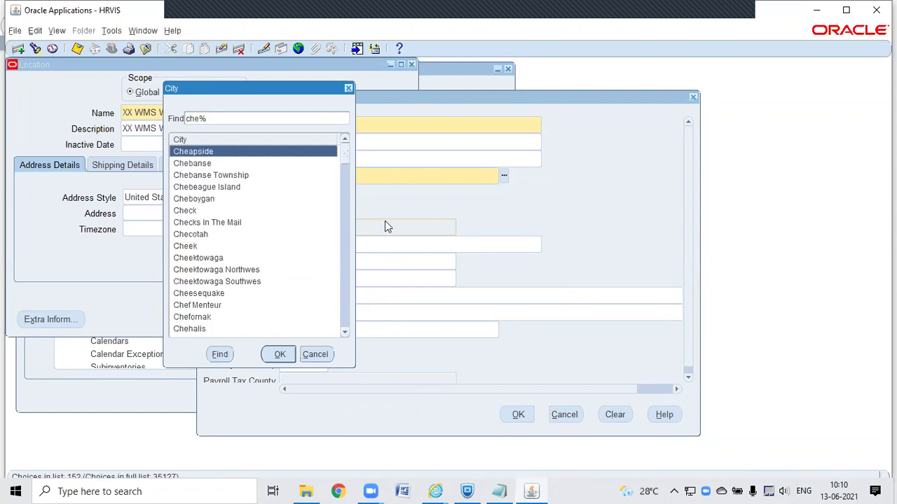
pyautogui.click(344, 331)
pyautogui.click(344, 331)
pyautogui.moveTo(344, 330); pyautogui.dragTo(344, 330)
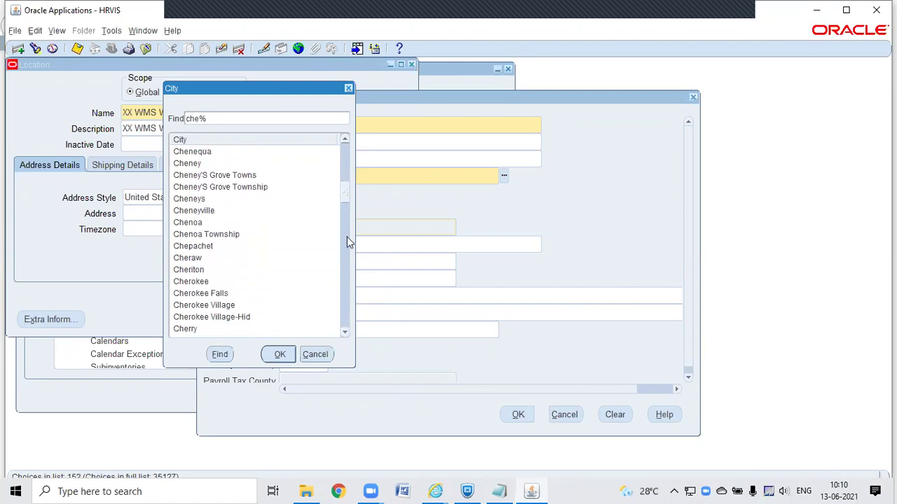
pyautogui.moveTo(342, 187); pyautogui.dragTo(342, 266)
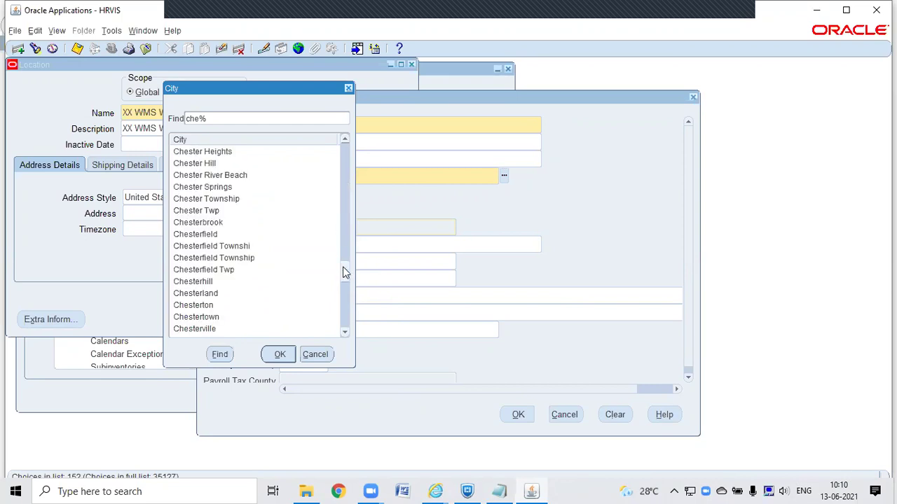
pyautogui.click(314, 354)
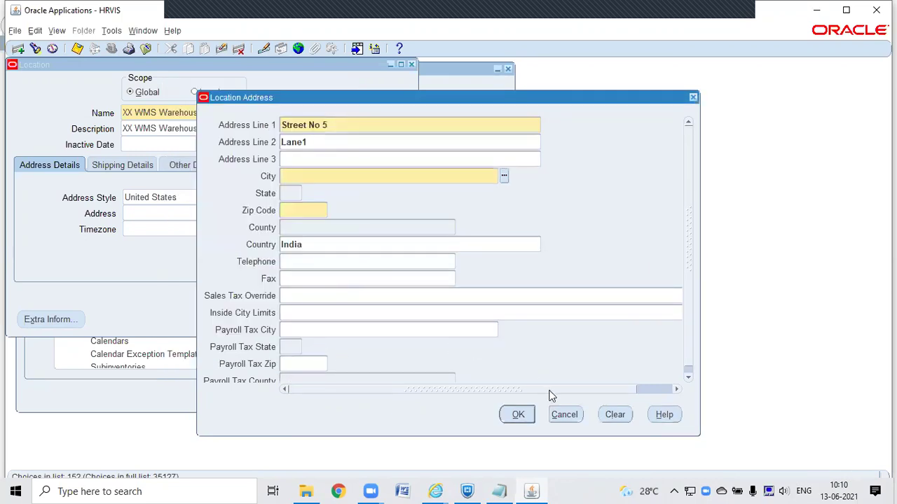
pyautogui.click(565, 415)
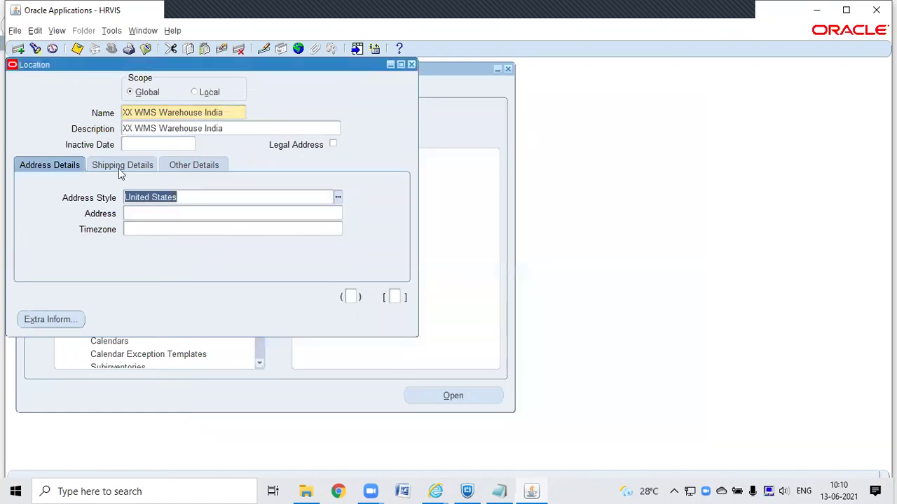
# Step: Switch the address style to India (International) and enter Street1 as the first address line
pyautogui.write('in')
pyautogui.press('Tab')
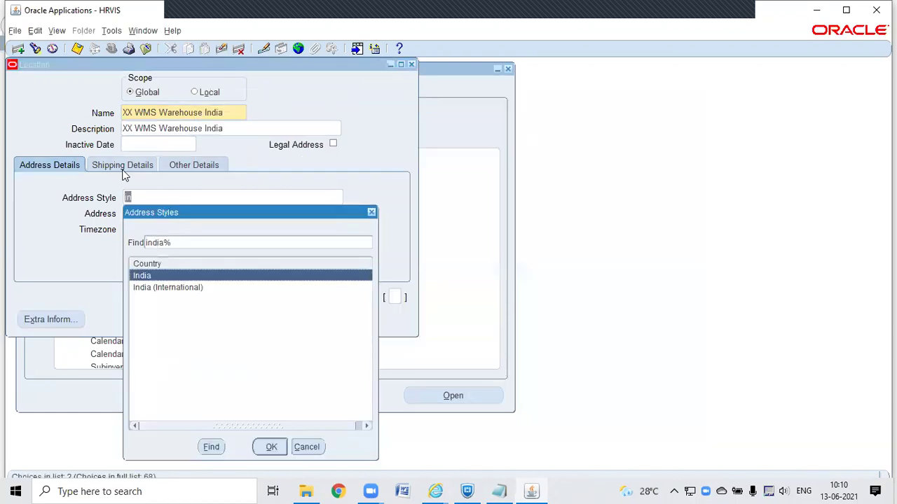
pyautogui.doubleClick(168, 284)
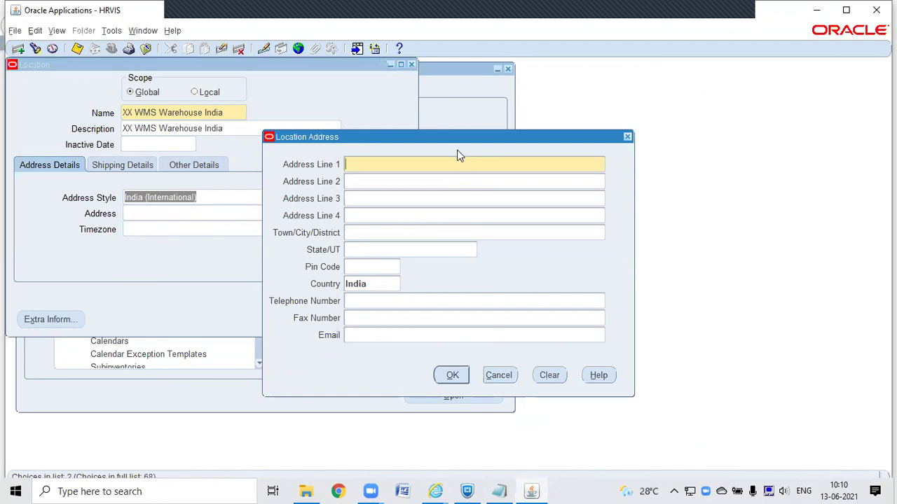
pyautogui.write('Adres')
pyautogui.press('BackSpace')
pyautogui.press('BackSpace')
pyautogui.press('BackSpace')
pyautogui.press('BackSpace')
pyautogui.press('BackSpace')
pyautogui.write('Stree1')
pyautogui.press('BackSpace')
pyautogui.press('BackSpace')
pyautogui.press('BackSpace')
pyautogui.write('eet1')
pyautogui.press('Tab')
# Step: Complete the address with Lane1, Chennai, Tamilnadu and pin code 600039, and confirm it
pyautogui.write('Lan')
pyautogui.press('BackSpace')
pyautogui.write('mne')
pyautogui.press('BackSpace')
pyautogui.press('BackSpace')
pyautogui.press('BackSpace')
pyautogui.write('ne1')
pyautogui.press('Tab')
pyautogui.press('Tab')
pyautogui.press('Tab')
pyautogui.write('Chennai')
pyautogui.press('Tab')
pyautogui.write('Tamil')
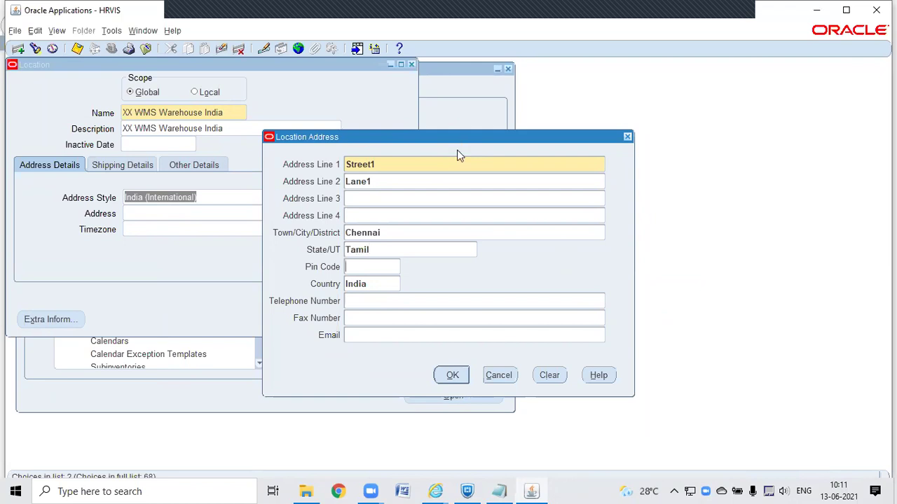
pyautogui.click(397, 250)
pyautogui.click(400, 251)
pyautogui.write('u')
pyautogui.write('600')
pyautogui.write('039')
pyautogui.click(451, 375)
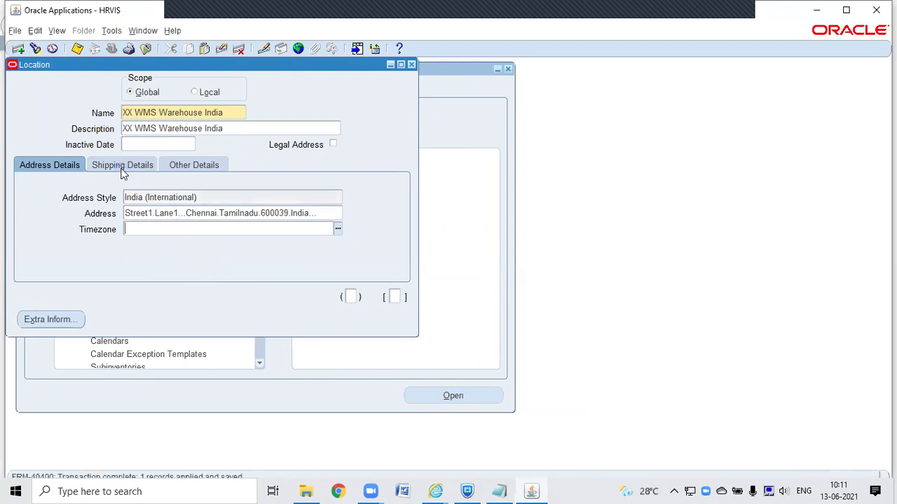
pyautogui.click(123, 169)
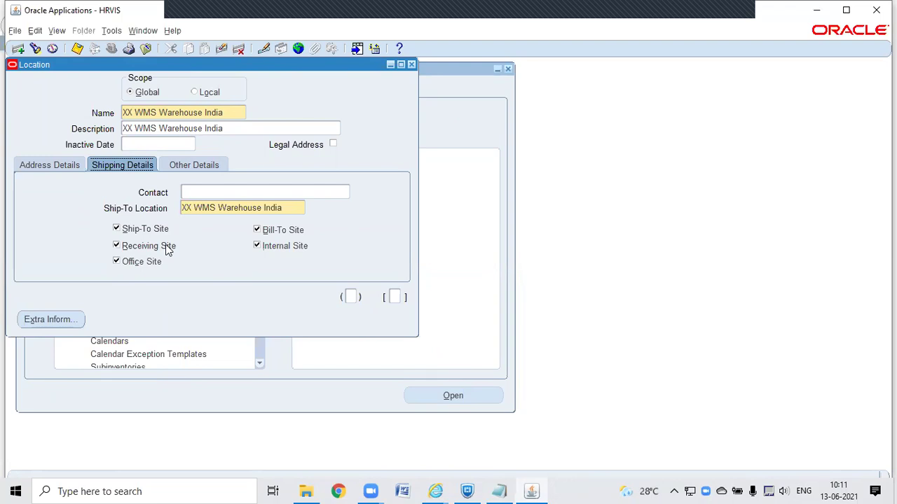
pyautogui.click(288, 207)
pyautogui.click(192, 165)
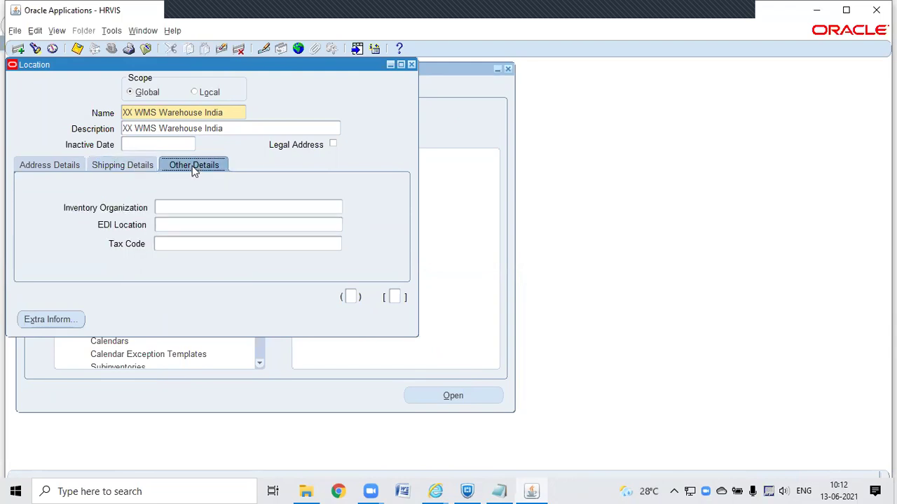
pyautogui.click(178, 206)
pyautogui.click(44, 167)
pyautogui.click(110, 170)
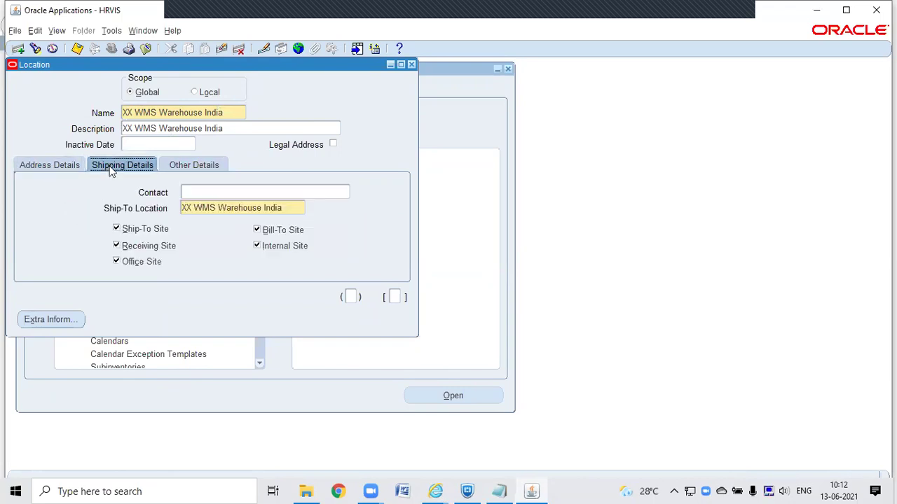
pyautogui.click(199, 167)
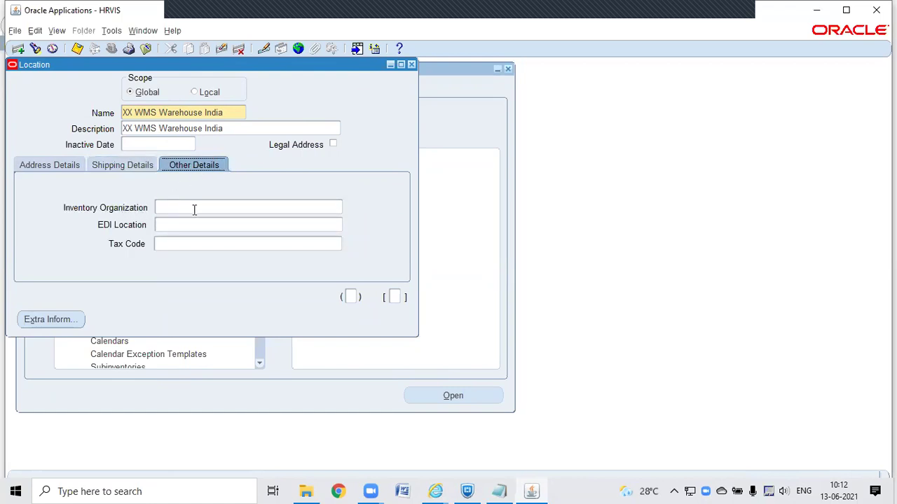
pyautogui.hotkey('ctrl', 's')
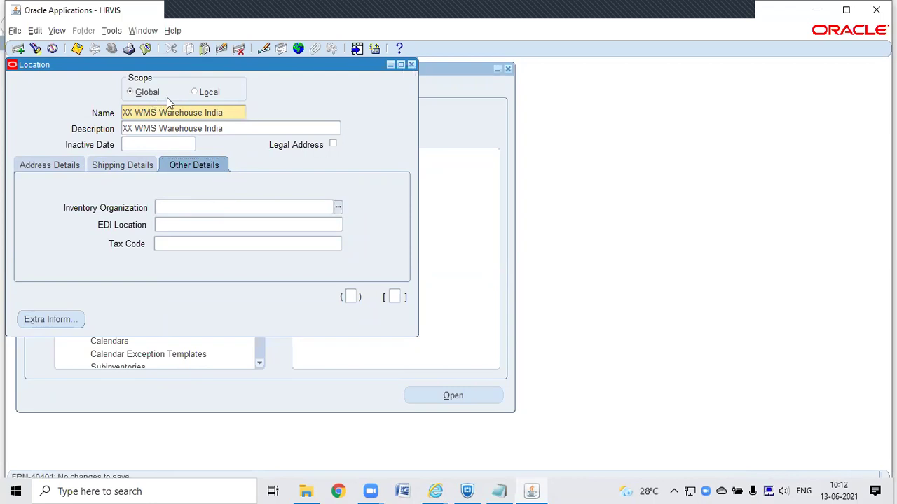
# Step: Start a new organization in Define Warehouses named 'India WMS Warehouse'
pyautogui.click(411, 65)
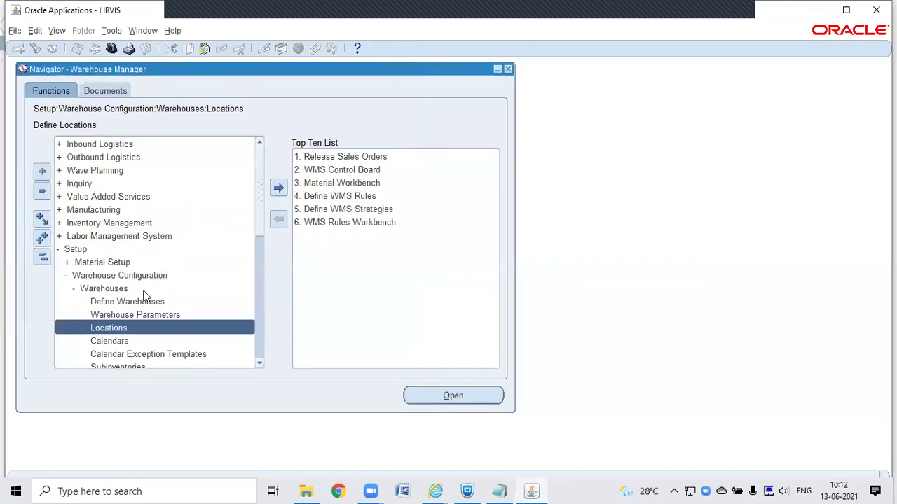
pyautogui.click(131, 302)
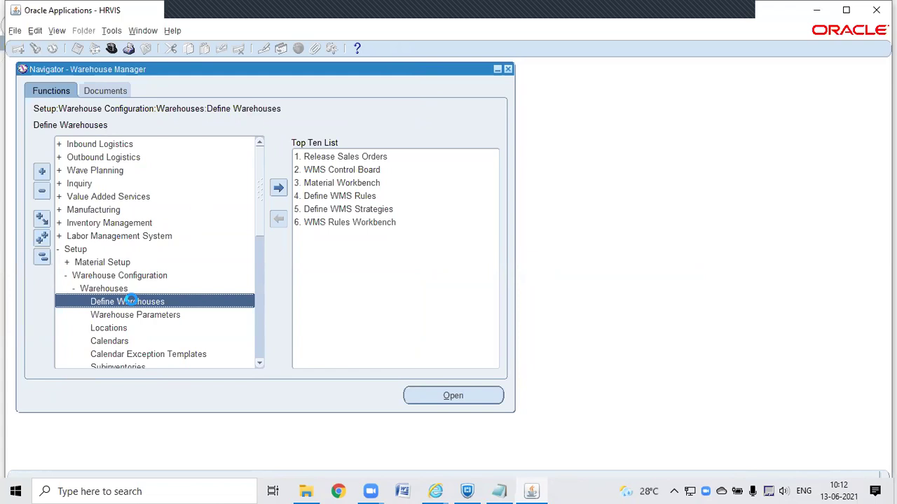
pyautogui.click(280, 257)
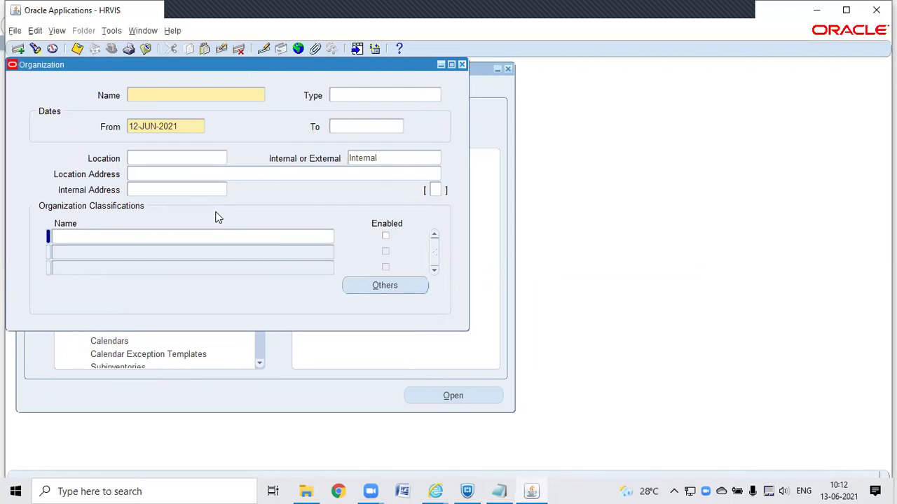
pyautogui.write('India WMS Warehouse')
pyautogui.press('Tab')
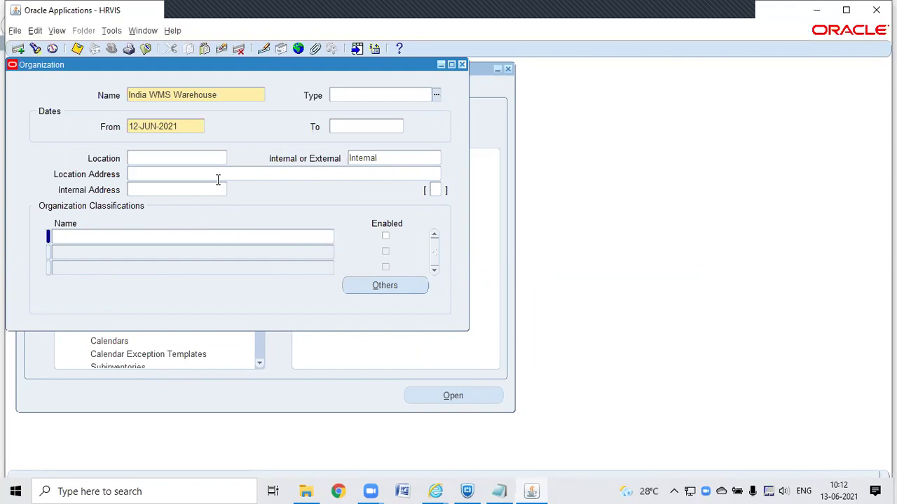
# Step: Set the organization's location to XX WMS Warehouse India
pyautogui.click(191, 159)
pyautogui.click(221, 159)
pyautogui.write('%')
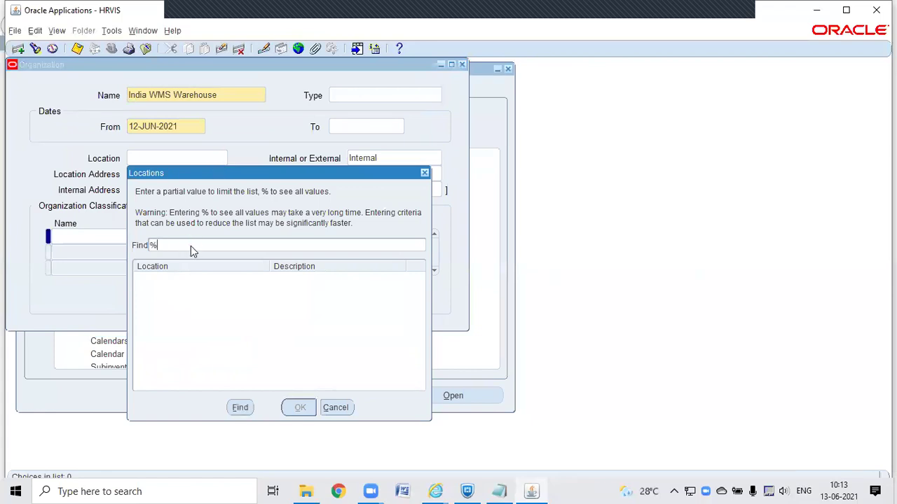
pyautogui.press('Home')
pyautogui.write('XX')
pyautogui.press('Return')
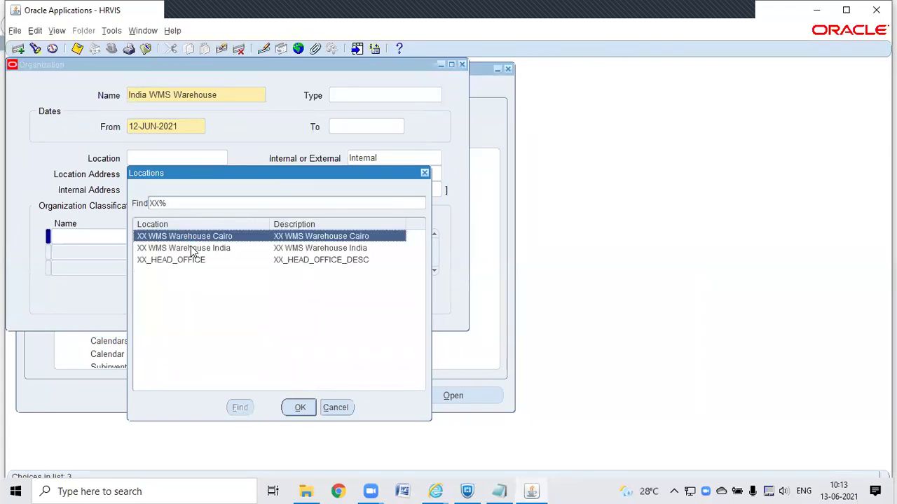
pyautogui.doubleClick(189, 249)
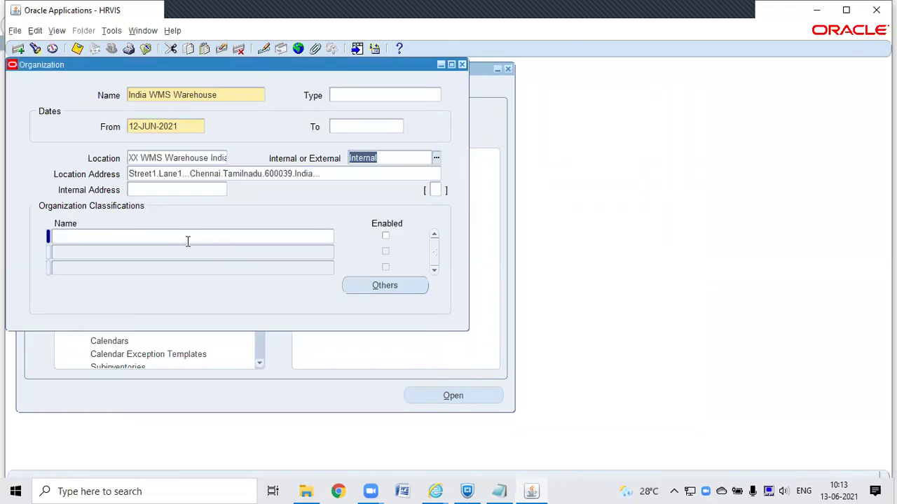
pyautogui.click(187, 239)
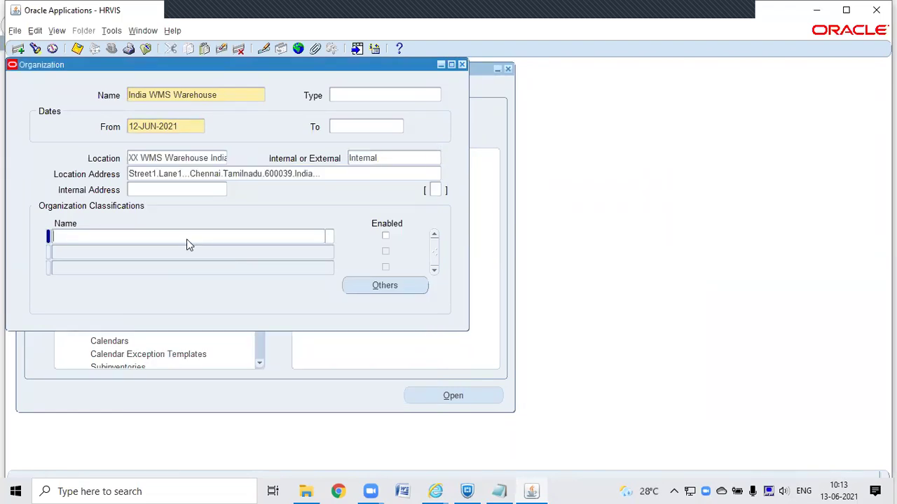
pyautogui.click(553, 287)
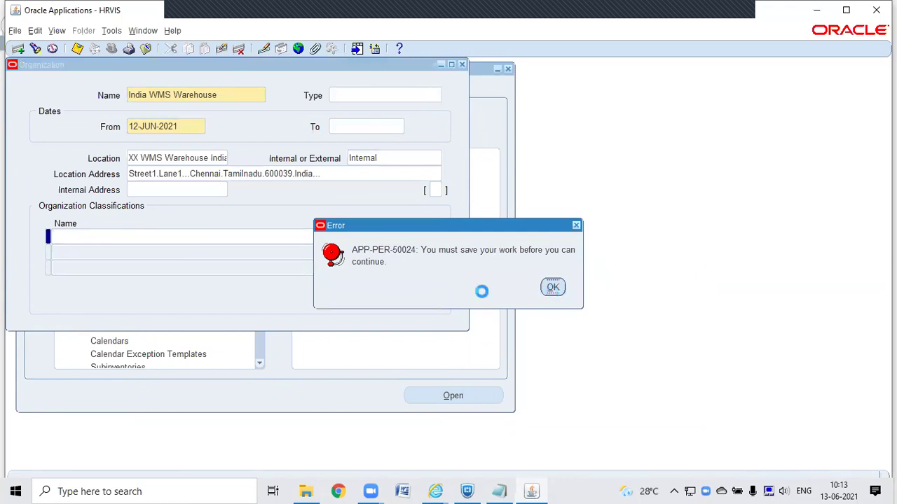
pyautogui.click(476, 287)
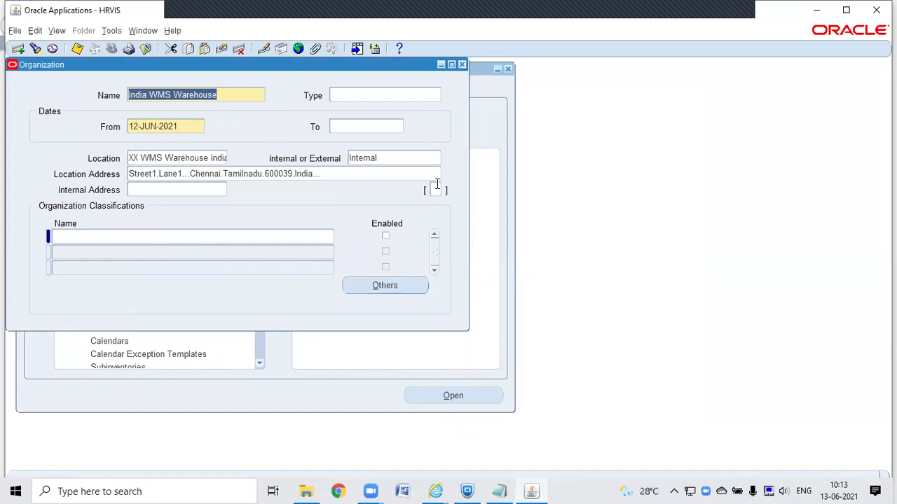
# Step: Fill the additional organization unit details with 1s and confirm them
pyautogui.click(435, 187)
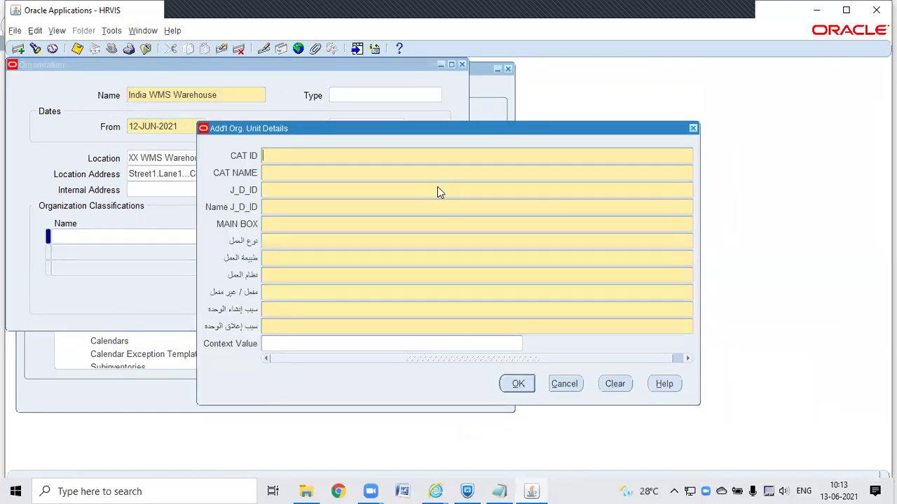
pyautogui.write('1')
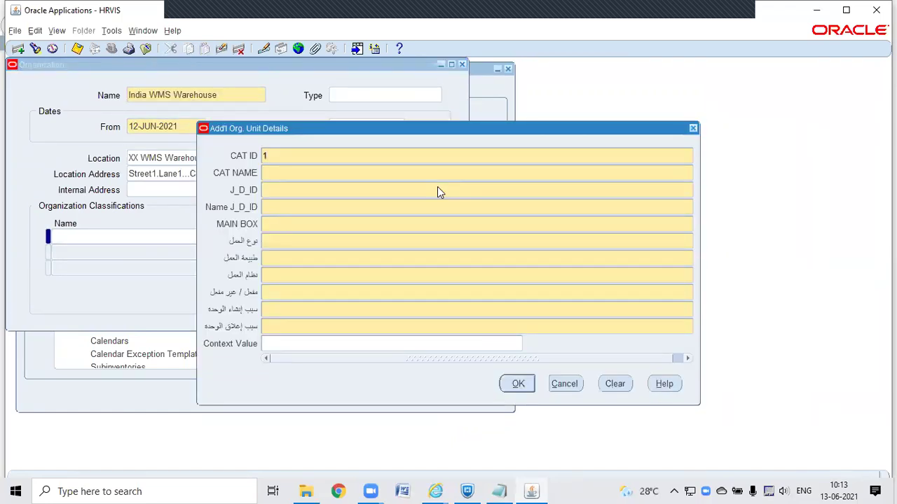
pyautogui.write('11')
pyautogui.press('Tab')
pyautogui.write('1')
pyautogui.press('Tab')
pyautogui.write('1')
pyautogui.press('Tab')
pyautogui.write('11')
pyautogui.press('Tab')
pyautogui.write('1')
pyautogui.press('Tab')
pyautogui.write('1')
pyautogui.press('Tab')
pyautogui.write('1')
pyautogui.press('Tab')
pyautogui.write('1')
pyautogui.click(510, 386)
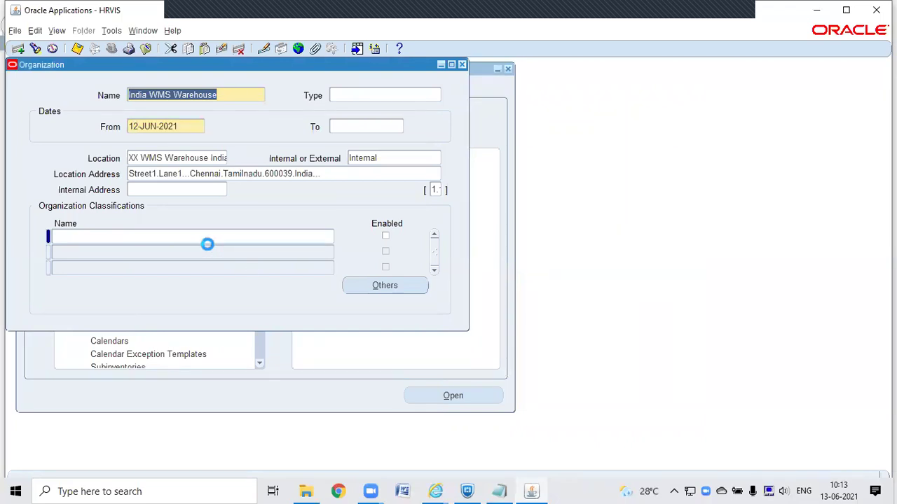
# Step: Classify India WMS Warehouse as Inventory Organization, tick Enabled, and open its Others information
pyautogui.click(164, 236)
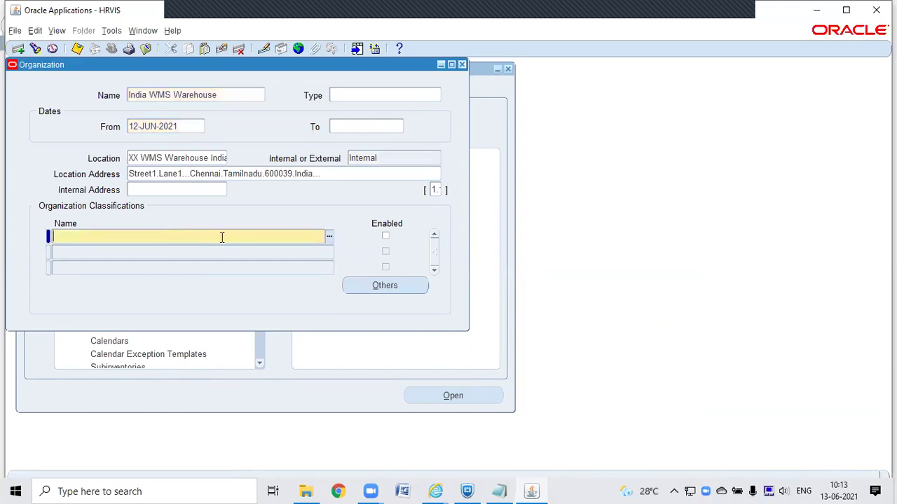
pyautogui.click(330, 239)
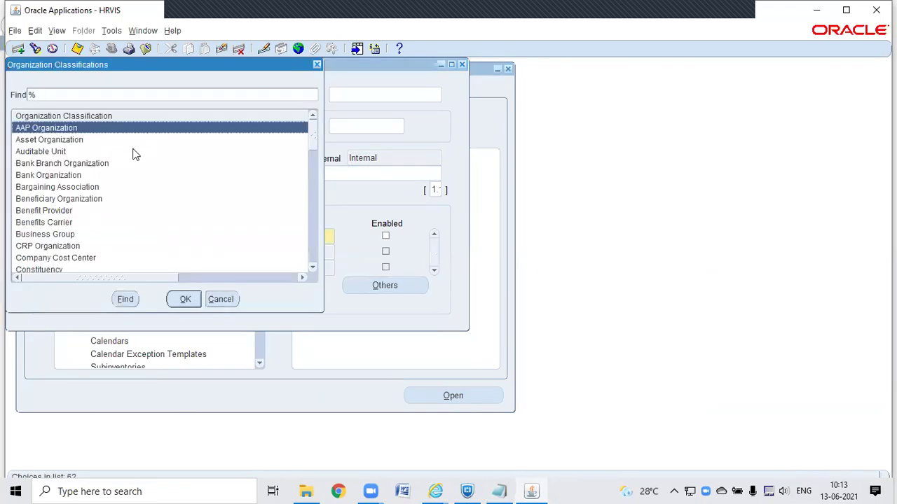
pyautogui.write('Inv')
pyautogui.press('Return')
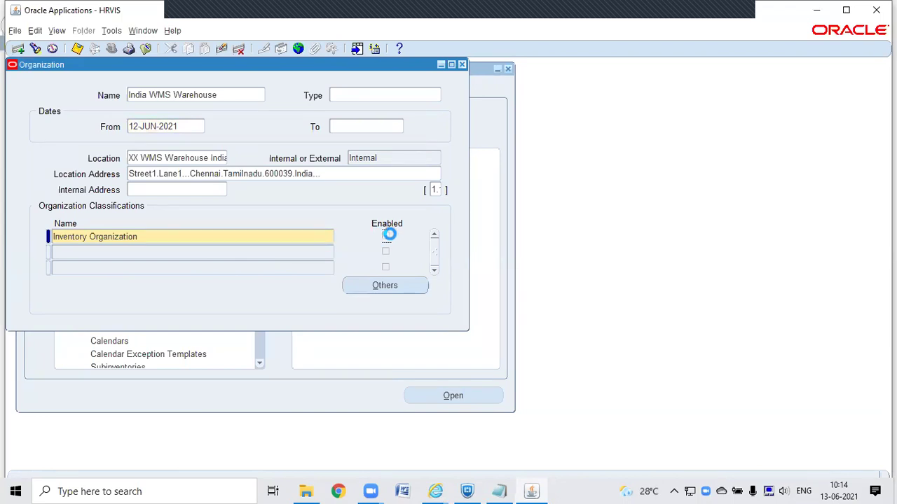
pyautogui.click(386, 236)
pyautogui.click(378, 286)
pyautogui.click(552, 287)
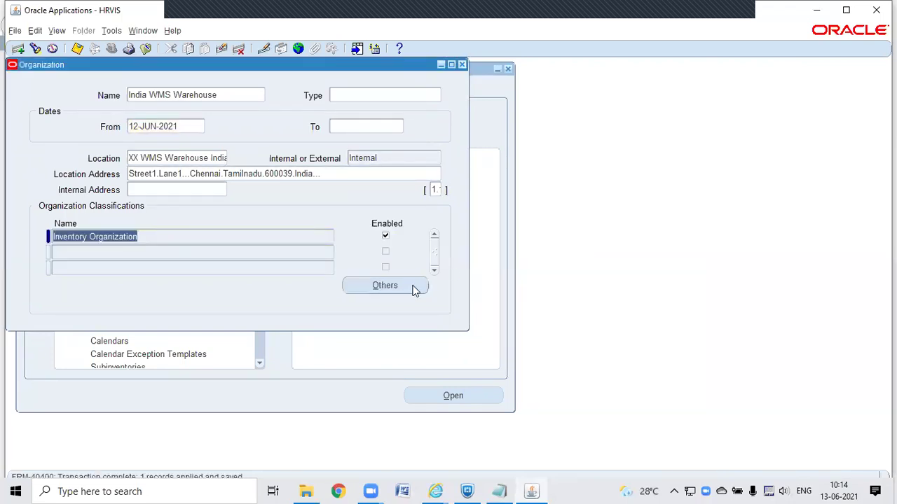
pyautogui.click(416, 288)
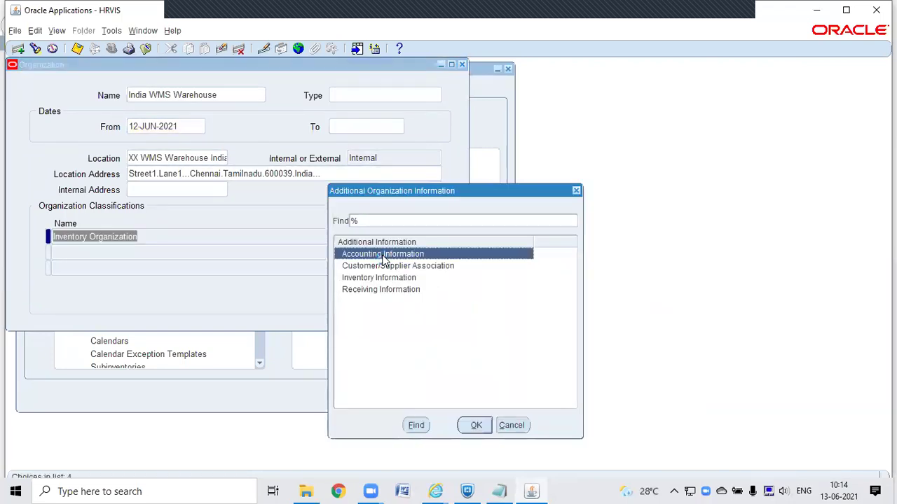
# Step: Enter accounting information: ledger and legal entity Vision Operations, operating unit X Operating Unit, and save
pyautogui.doubleClick(383, 255)
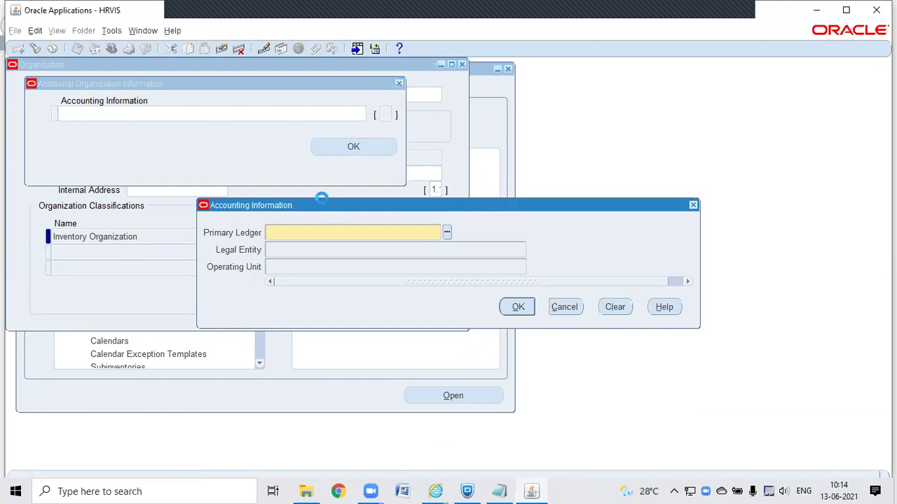
pyautogui.write('vis')
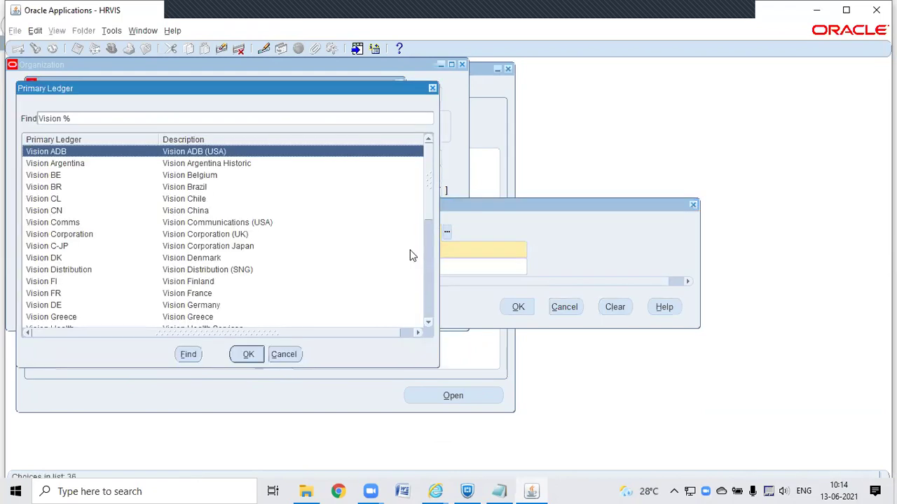
pyautogui.moveTo(429, 200); pyautogui.dragTo(429, 281)
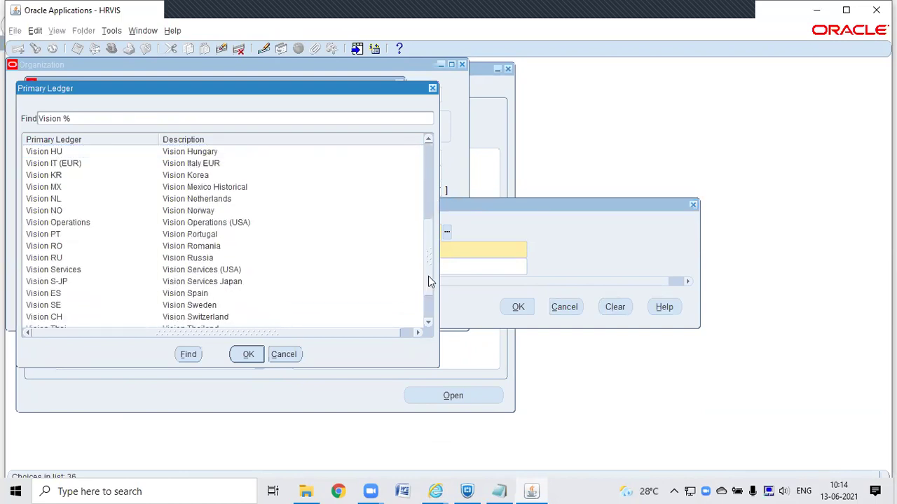
pyautogui.doubleClick(222, 222)
pyautogui.write('Vision')
pyautogui.press('Tab')
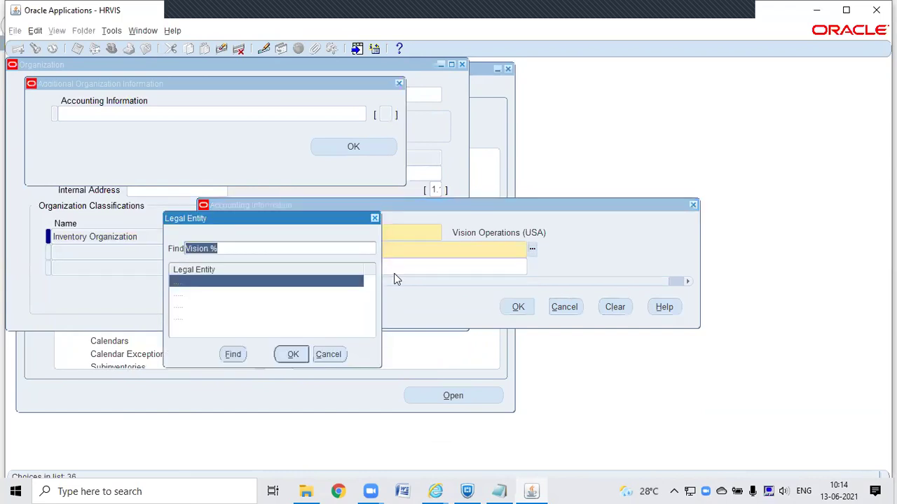
pyautogui.doubleClick(229, 316)
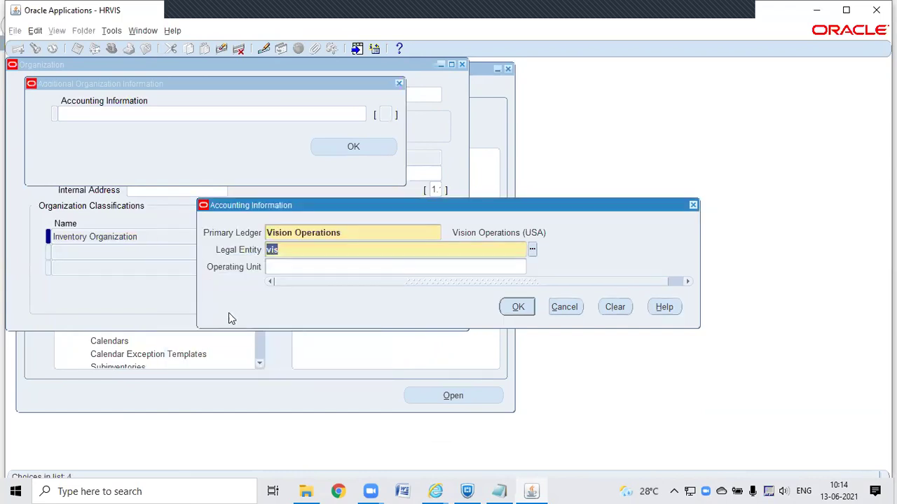
pyautogui.write('X')
pyautogui.press('Tab')
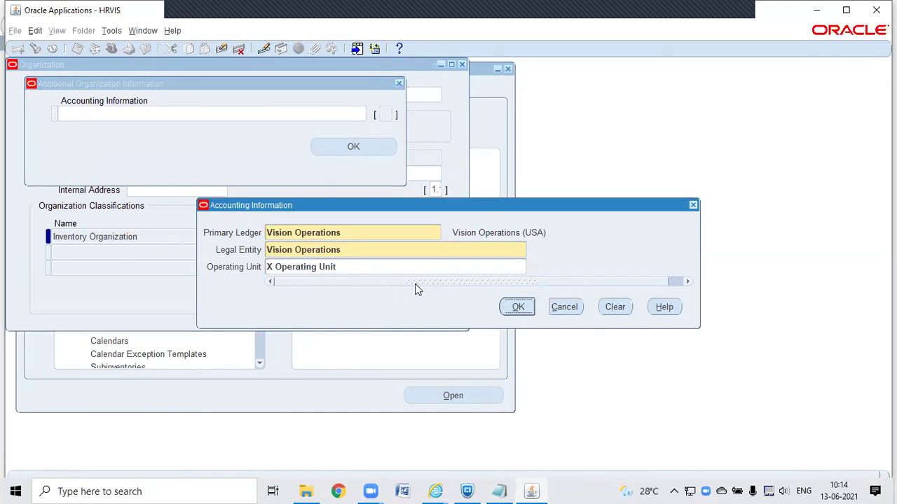
pyautogui.click(516, 309)
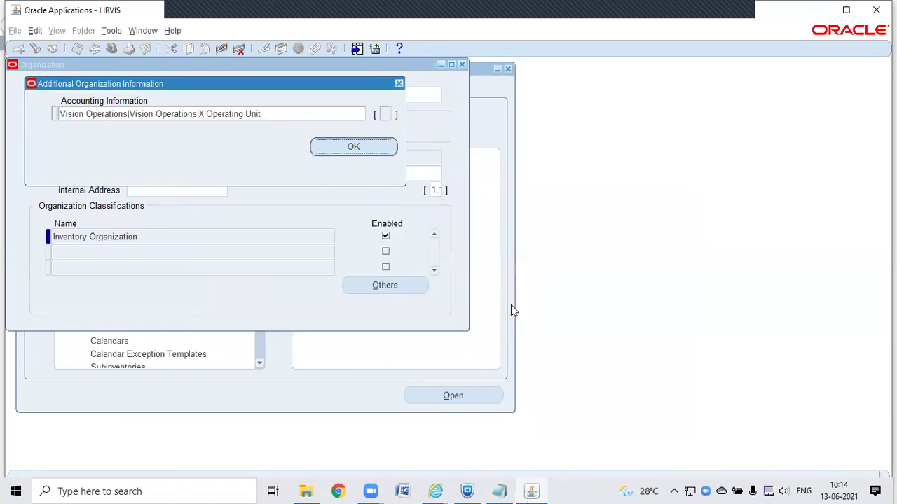
pyautogui.click(358, 147)
pyautogui.click(425, 302)
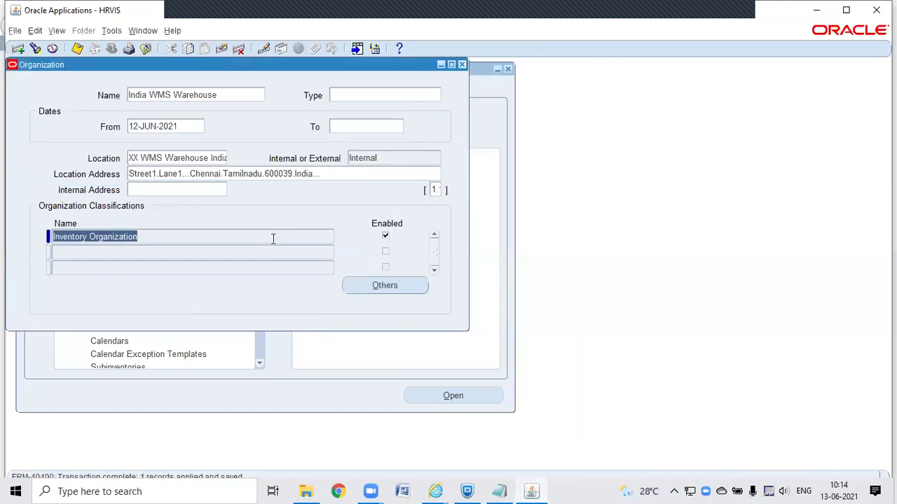
pyautogui.click(377, 288)
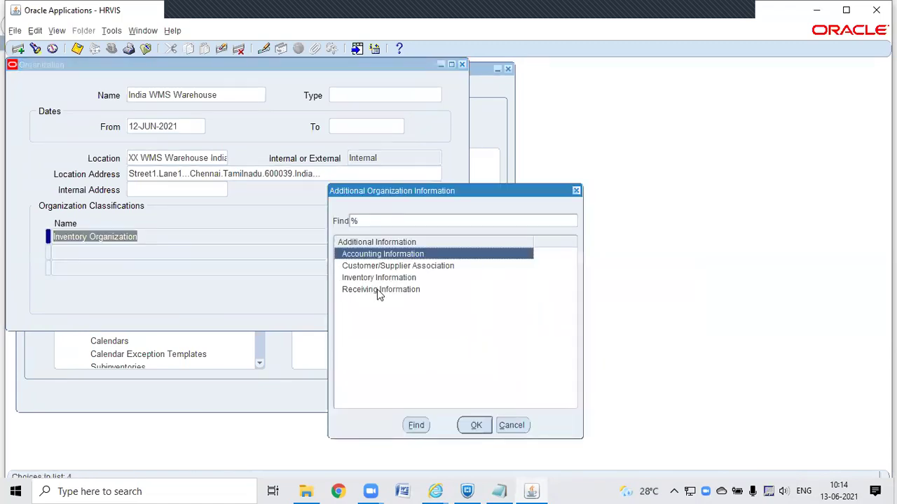
# Step: Open inventory parameters and enter organization code IWW with item master Vision Operations
pyautogui.click(385, 279)
pyautogui.doubleClick(387, 280)
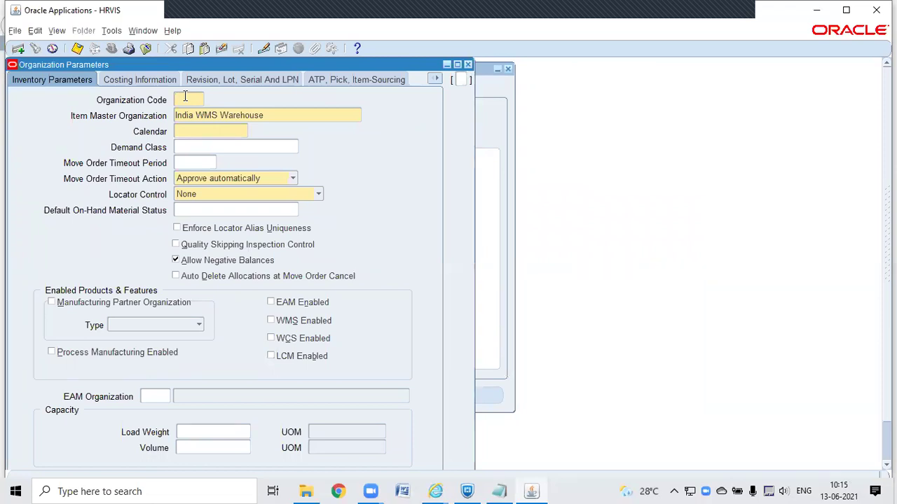
pyautogui.write('IWM')
pyautogui.click(286, 116)
pyautogui.click(357, 115)
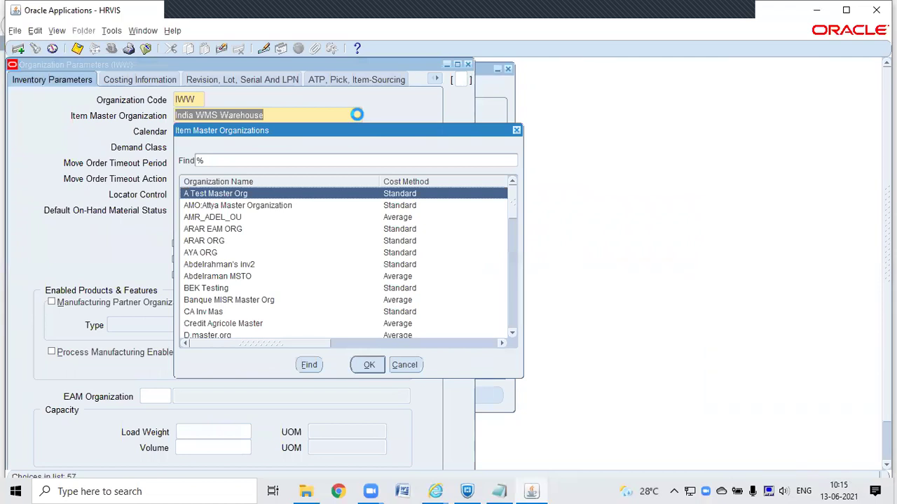
pyautogui.click(344, 160)
pyautogui.write('visio')
pyautogui.press('Return')
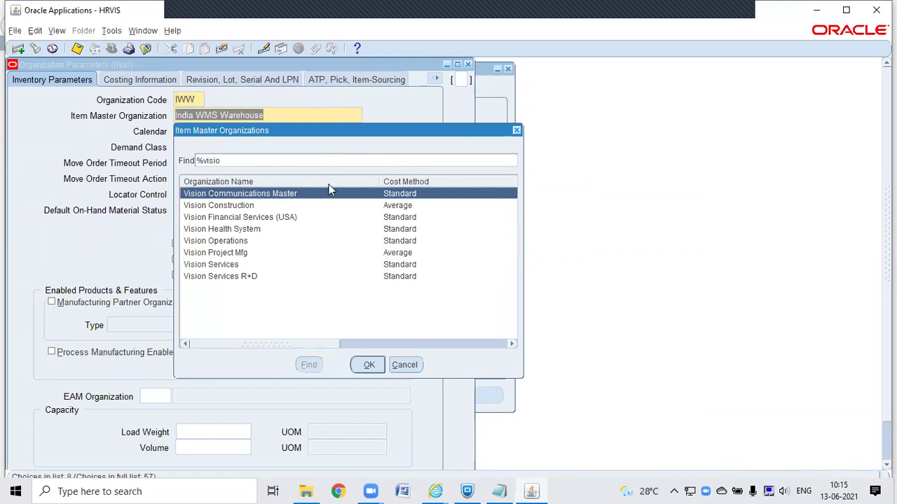
pyautogui.doubleClick(241, 241)
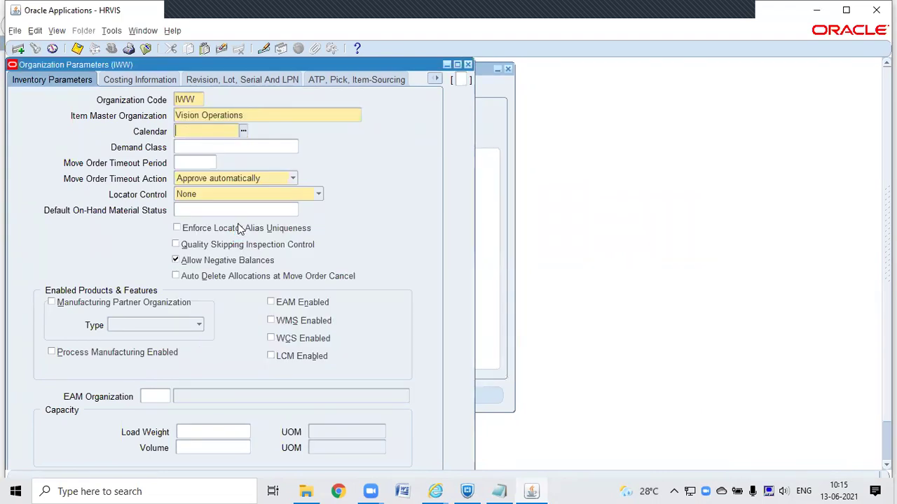
# Step: Close the organization parameters form and move the Organization window aside
pyautogui.click(467, 65)
pyautogui.click(457, 299)
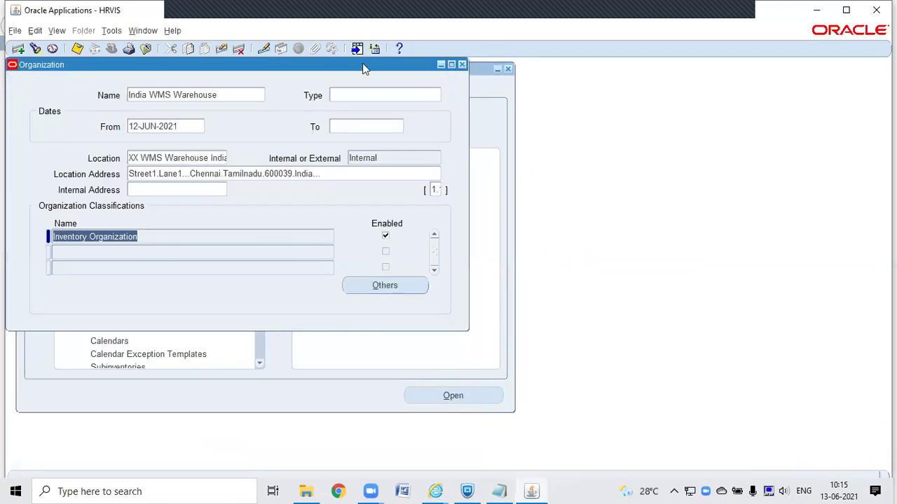
pyautogui.moveTo(366, 66); pyautogui.dragTo(556, 83)
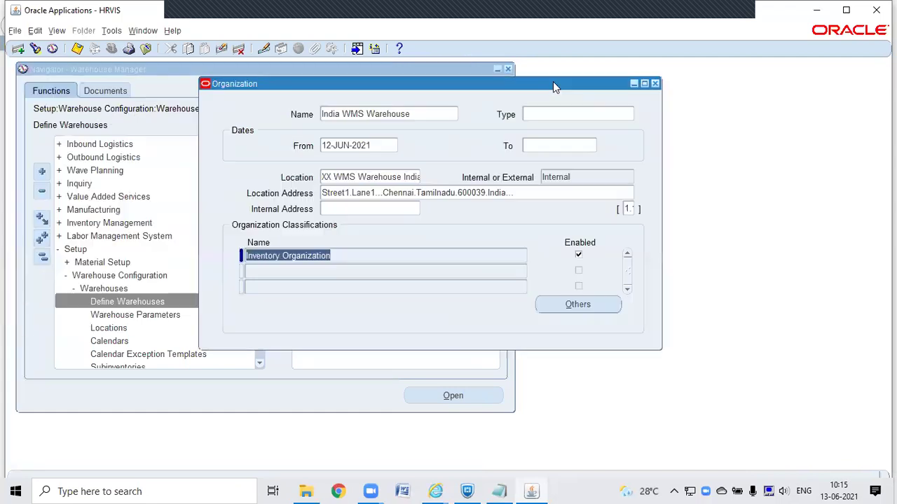
# Step: Look up XX WMS Warehouse Cairo in Define Warehouses and open its inventory parameters (XWC)
pyautogui.click(655, 84)
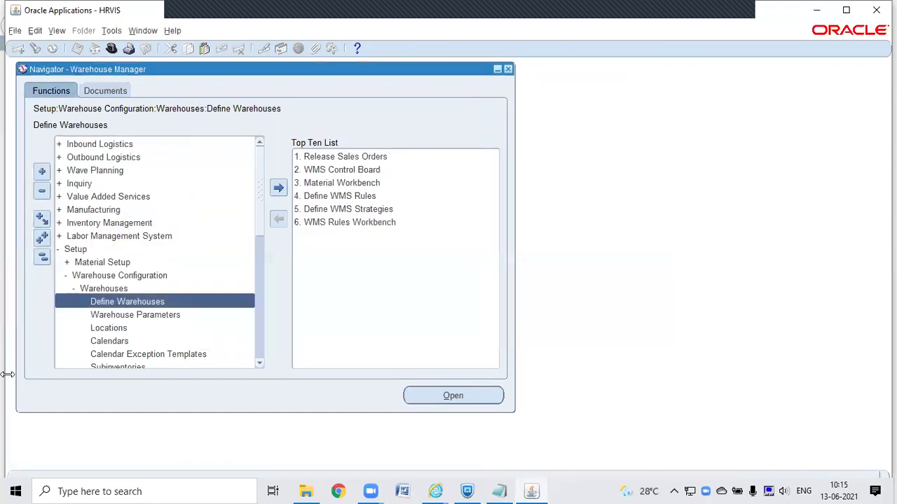
pyautogui.doubleClick(119, 301)
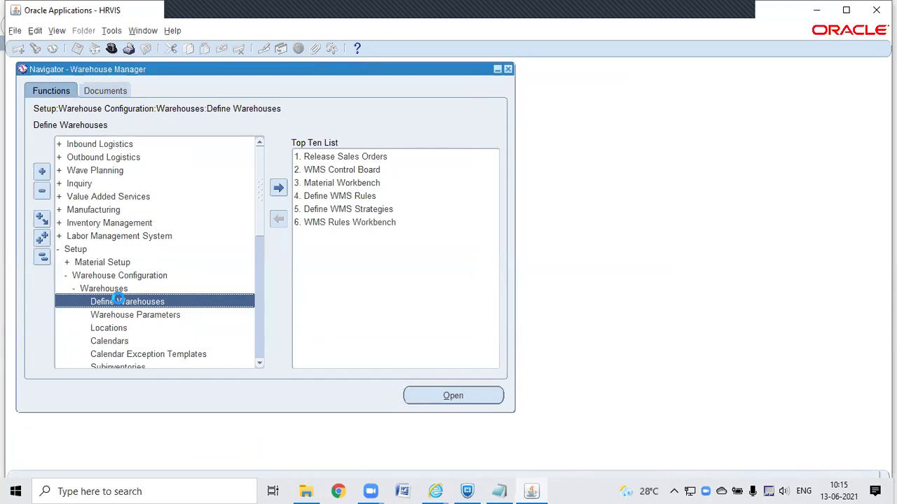
pyautogui.write('x')
pyautogui.press('Tab')
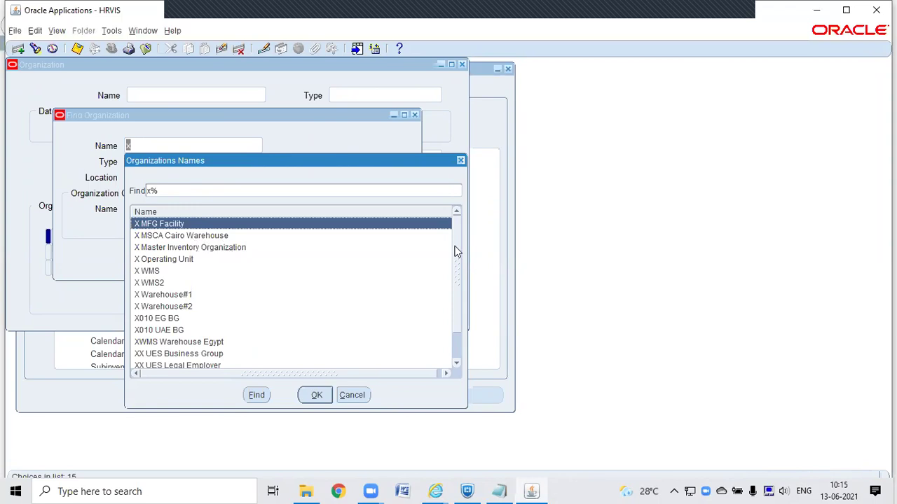
pyautogui.scroll(-1, 452, 344)
pyautogui.doubleClick(231, 343)
pyautogui.click(393, 258)
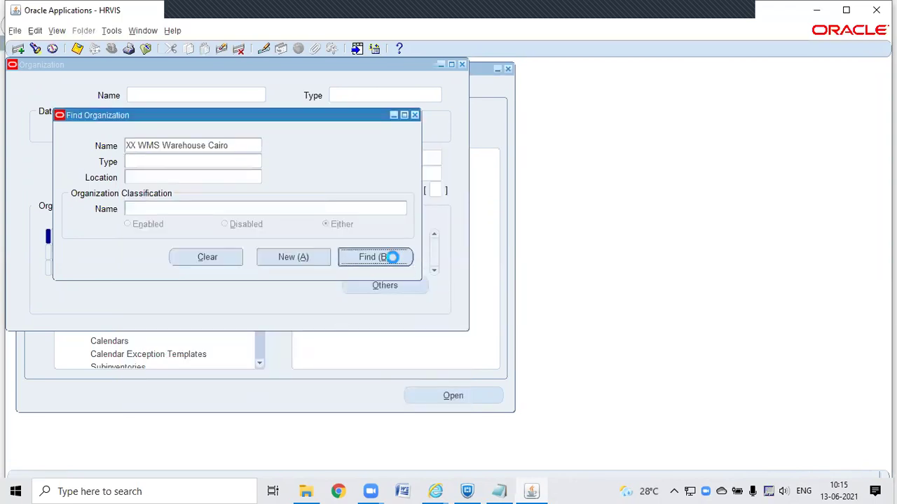
pyautogui.click(390, 283)
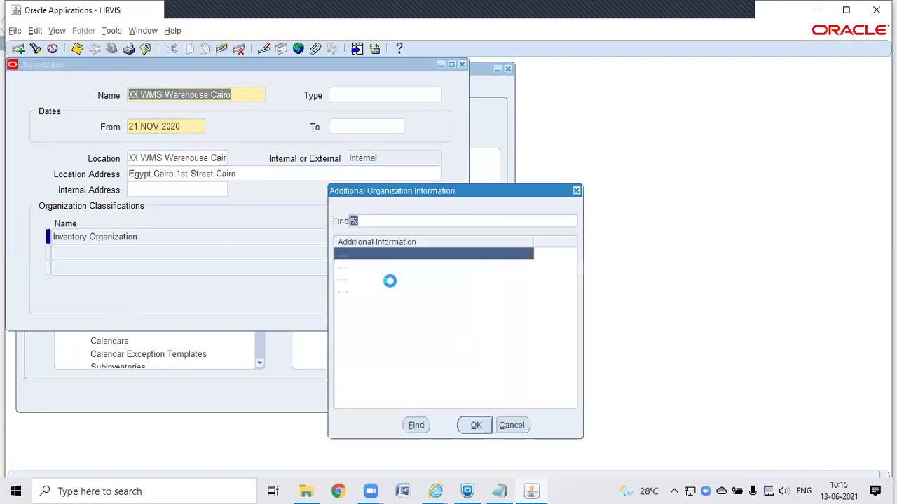
pyautogui.click(378, 278)
pyautogui.doubleClick(378, 279)
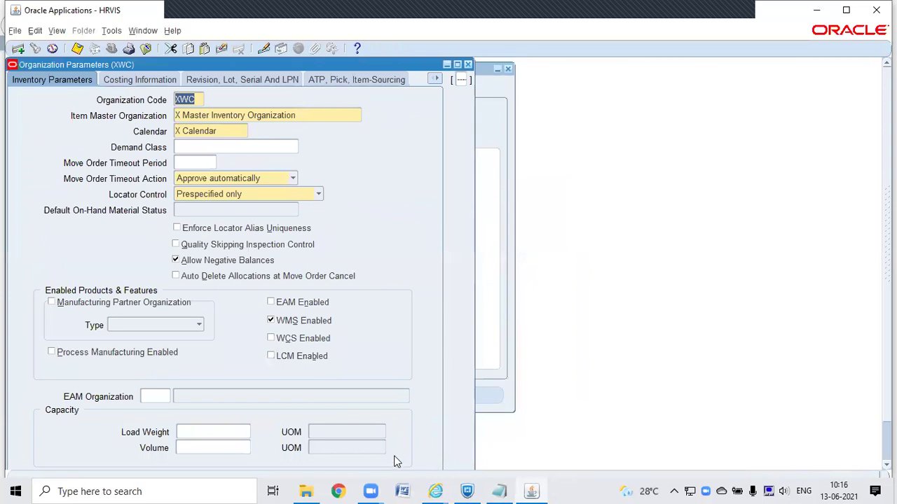
# Step: Paste XWC's Inventory Parameters screenshot into the Word document
pyautogui.click(410, 490)
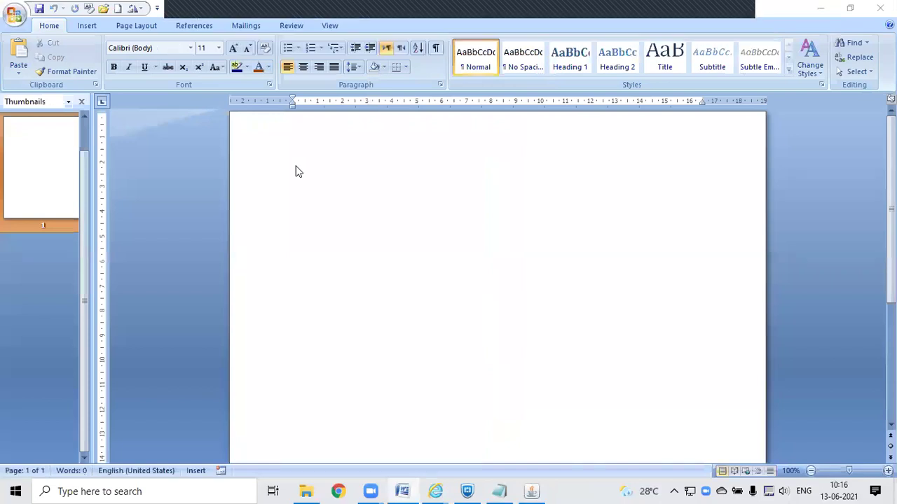
pyautogui.click(530, 494)
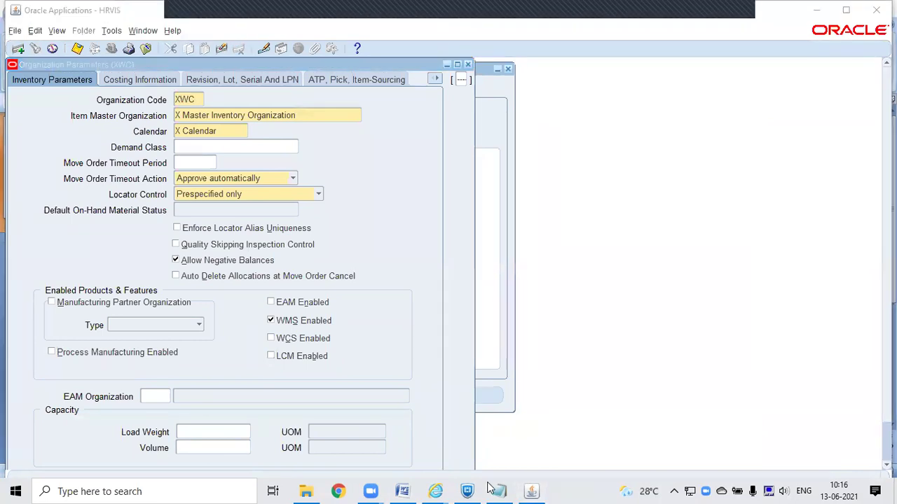
pyautogui.click(402, 491)
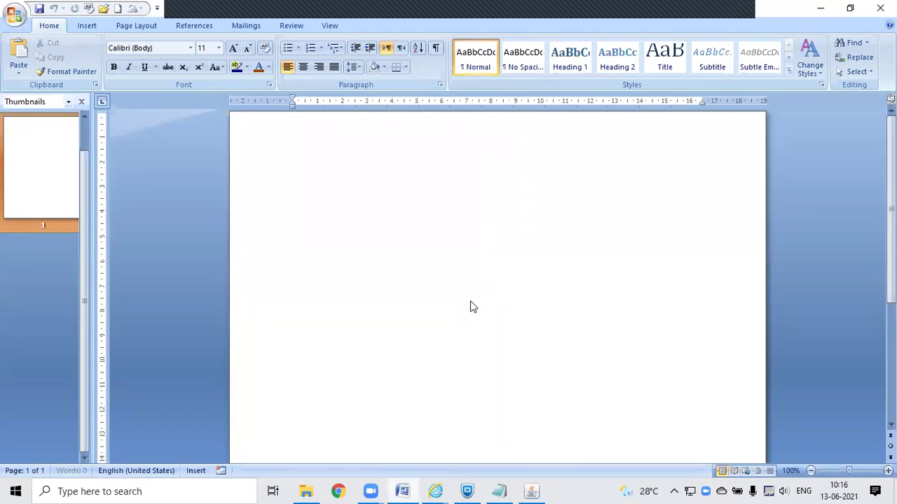
pyautogui.hotkey('ctrl', 'v')
pyautogui.hotkey('alt', 'Tab')
pyautogui.hotkey('alt', 'Tab')
# Step: Paste XWC's Costing Information screenshot into Word, then display the Revision, Lot, Serial And LPN tab
pyautogui.click(140, 80)
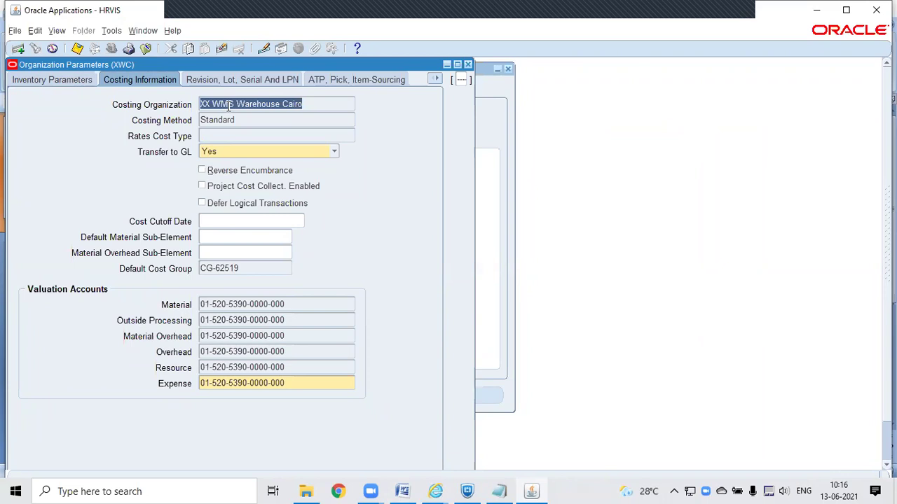
pyautogui.hotkey('alt', 'Tab')
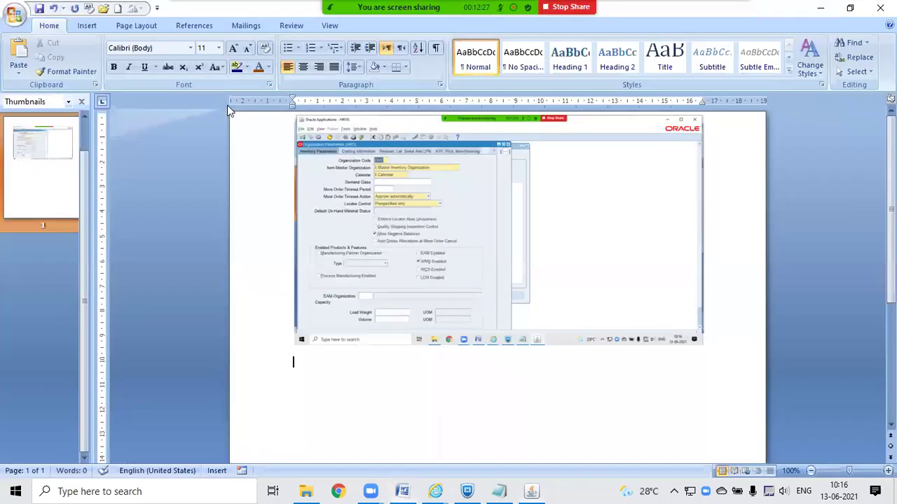
pyautogui.hotkey('ctrl', 'v')
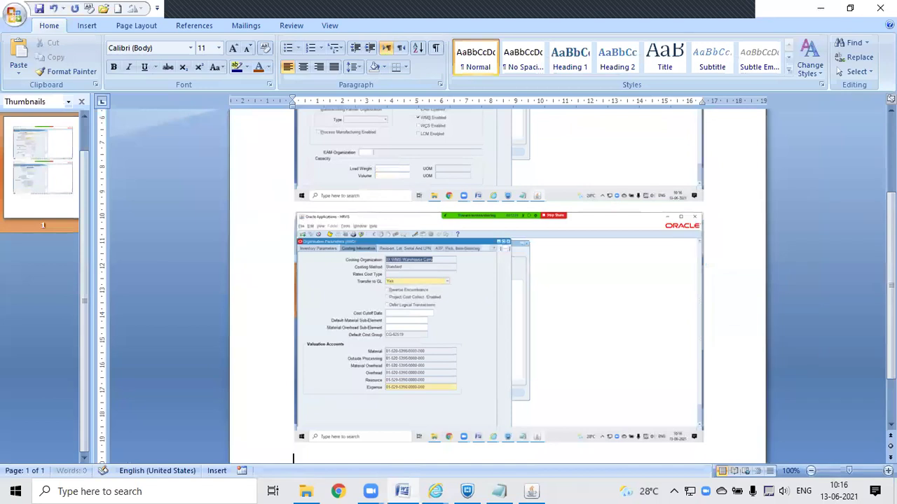
pyautogui.hotkey('alt', 'Tab')
pyautogui.click(257, 79)
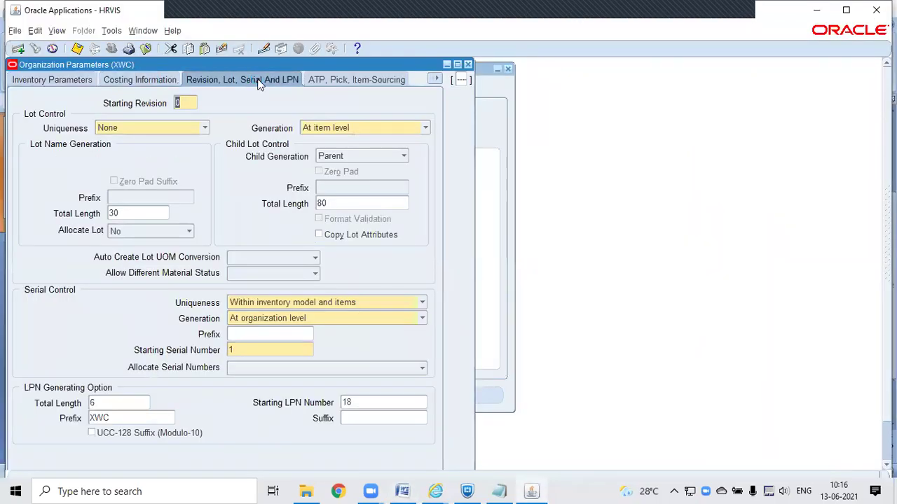
# Step: Paste XWC's Revision, Lot, Serial And LPN screenshot into the Word document
pyautogui.hotkey('alt', 'Tab')
pyautogui.click(257, 78)
pyautogui.hotkey('ctrl', 'v')
pyautogui.hotkey('alt', 'Tab')
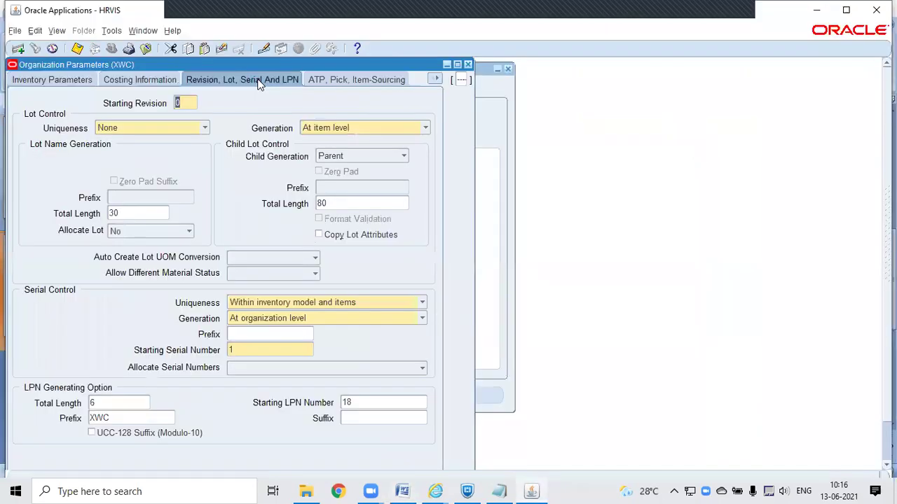
# Step: Capture XWC's ATP, Pick, Item-Sourcing settings into the Word document
pyautogui.click(326, 80)
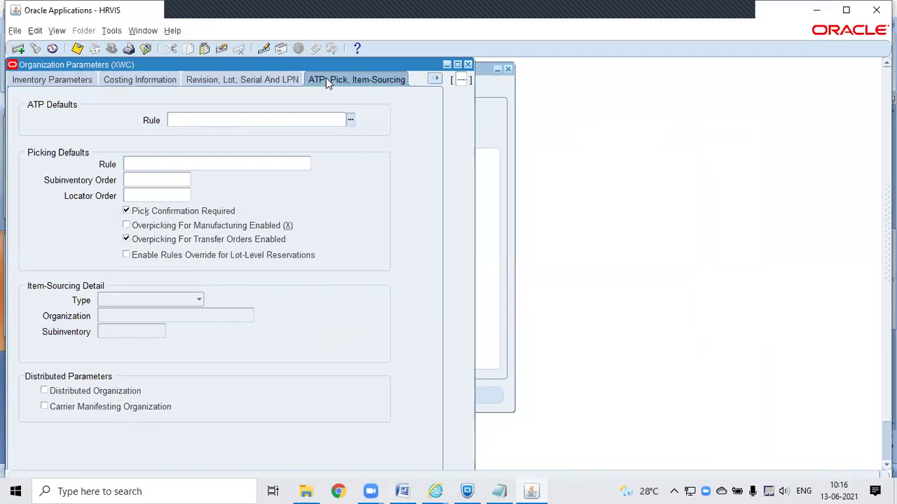
pyautogui.hotkey('alt', 'Tab')
pyautogui.hotkey('ctrl', 'v')
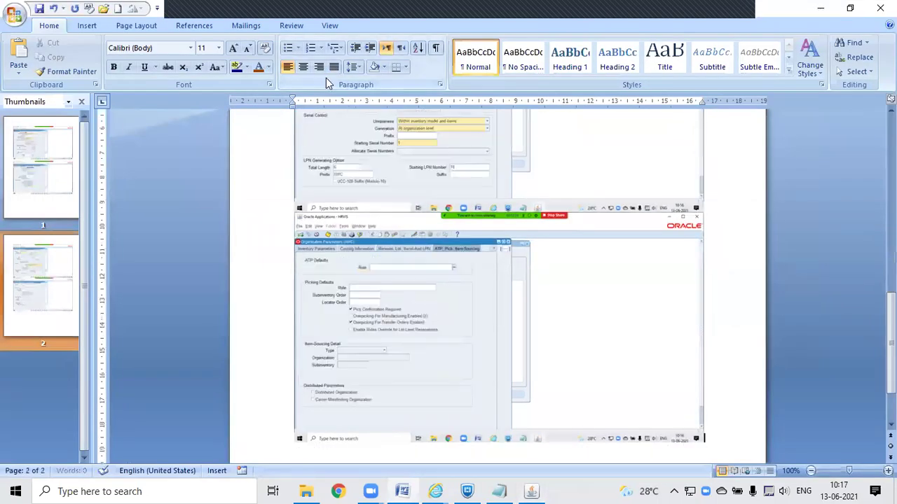
pyautogui.hotkey('alt', 'Tab')
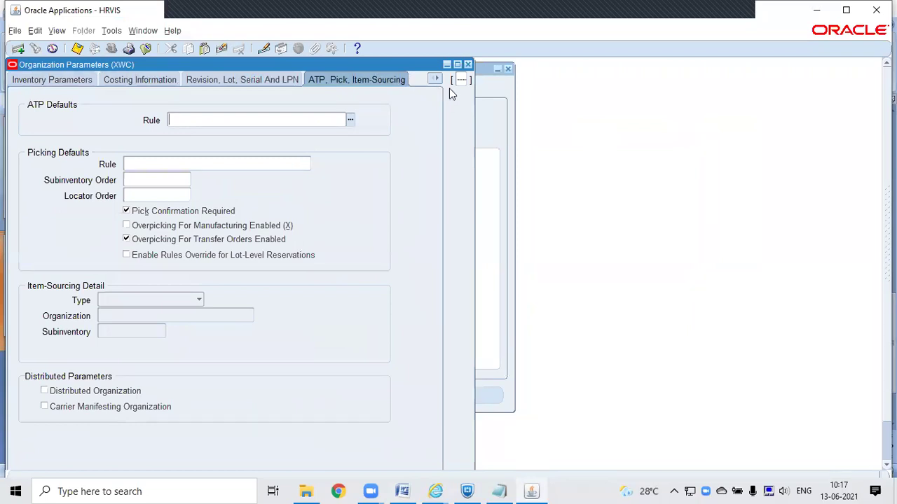
pyautogui.click(263, 80)
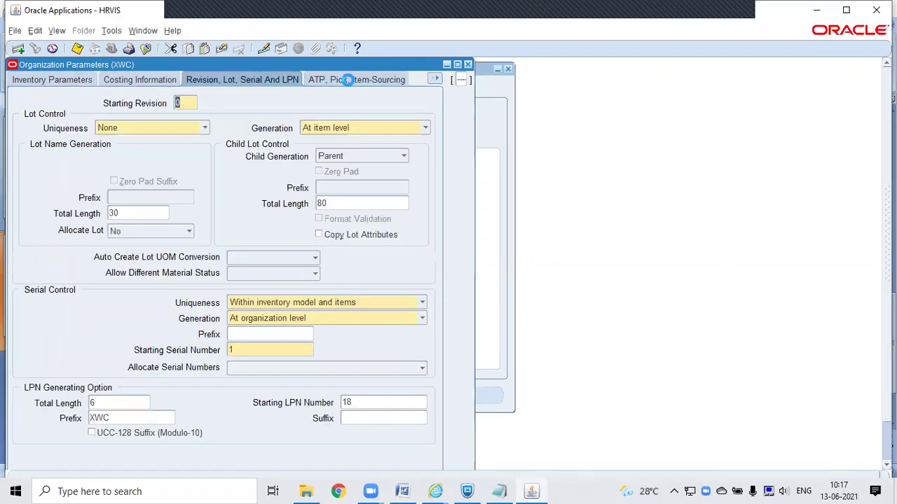
pyautogui.click(436, 78)
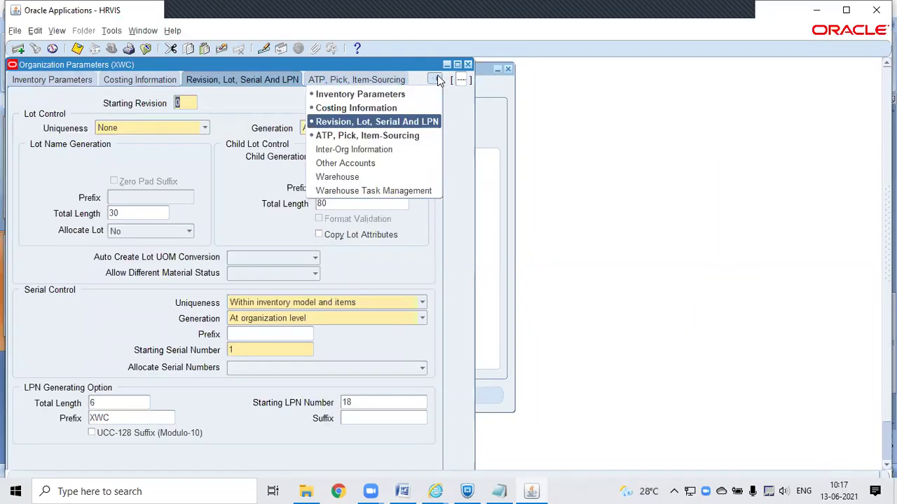
pyautogui.click(387, 151)
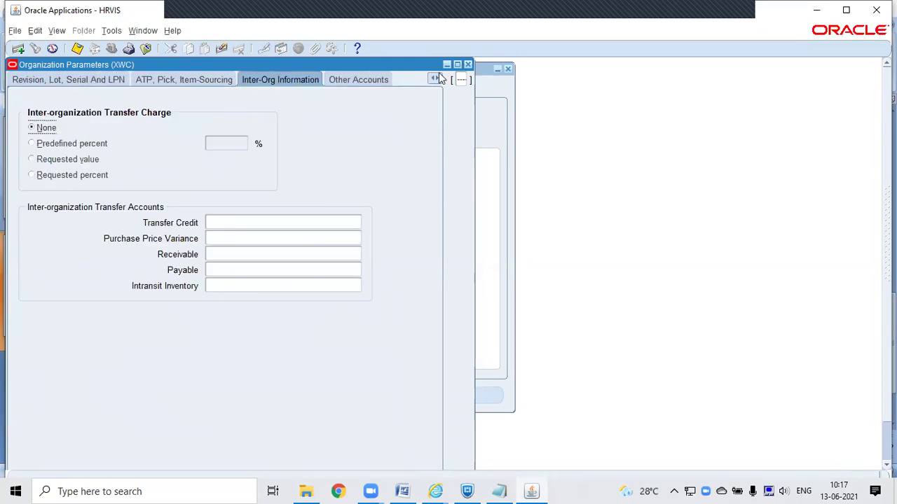
pyautogui.click(370, 83)
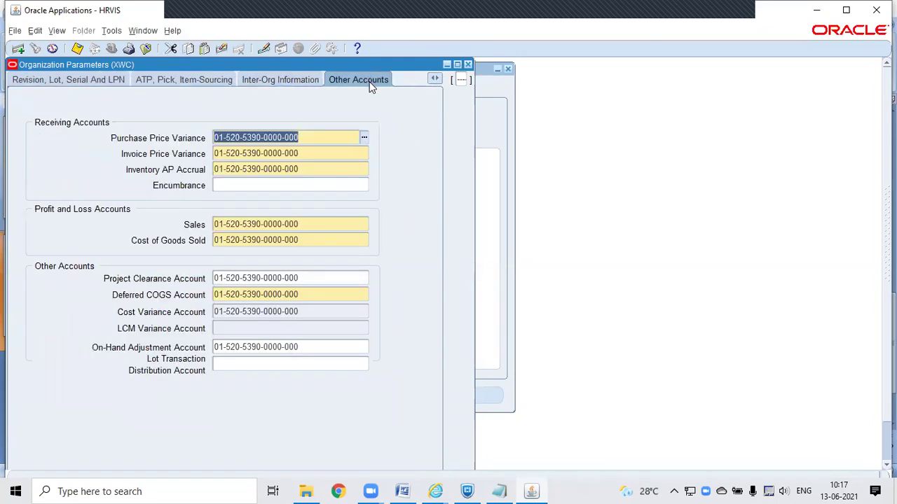
pyautogui.press('alt')
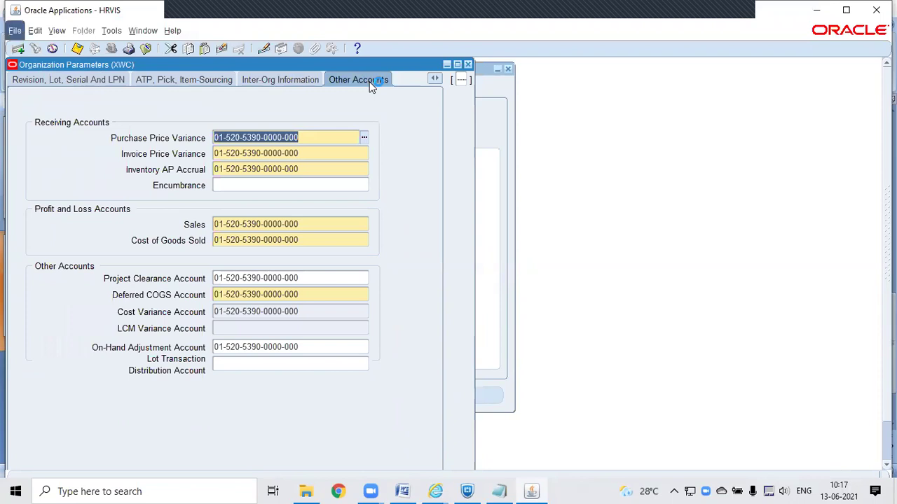
pyautogui.hotkey('alt', 'Tab')
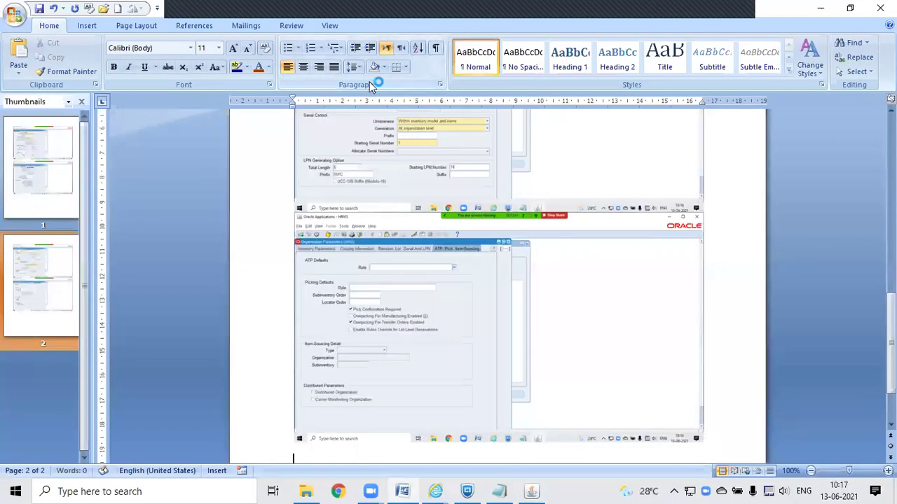
pyautogui.hotkey('ctrl', 'v')
pyautogui.hotkey('alt', 'Tab')
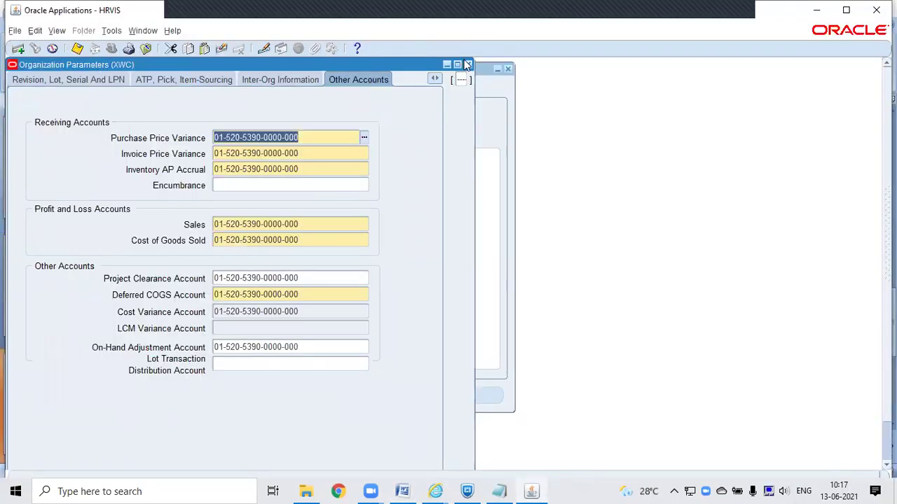
# Step: Close XWC's parameters and query the India WMS Warehouse organization record through Find
pyautogui.click(466, 63)
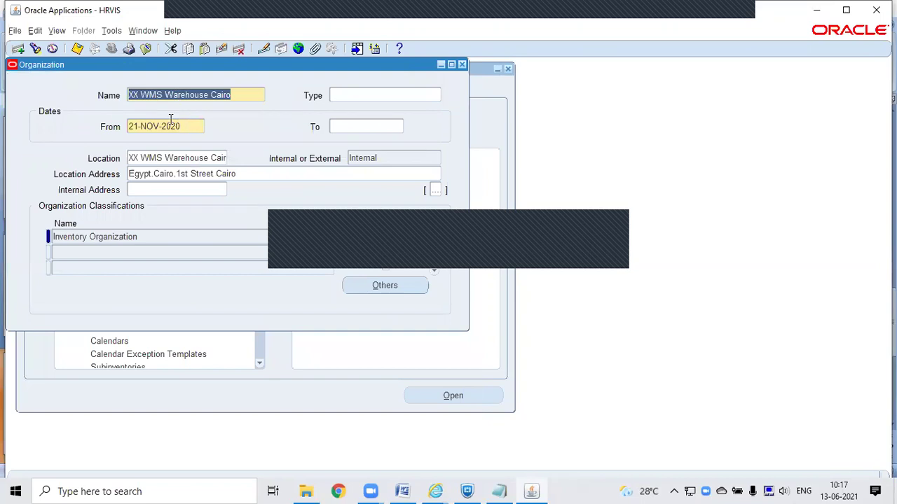
pyautogui.click(35, 47)
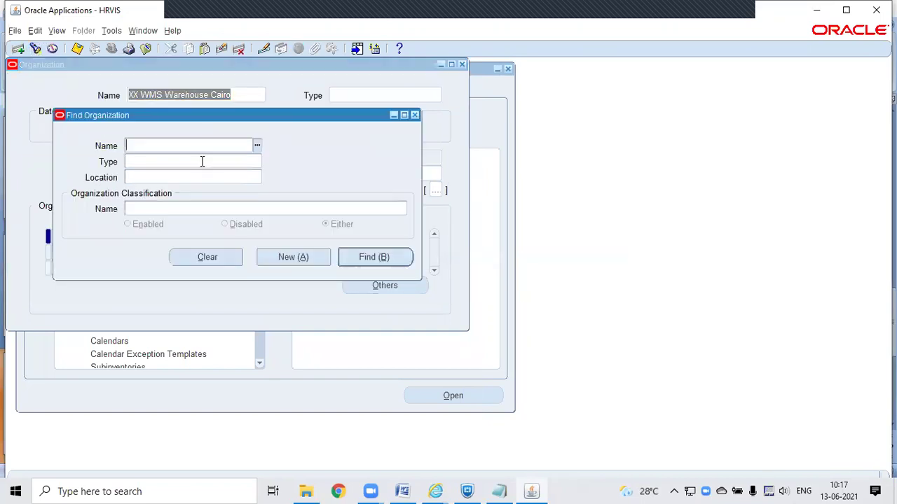
pyautogui.write('in')
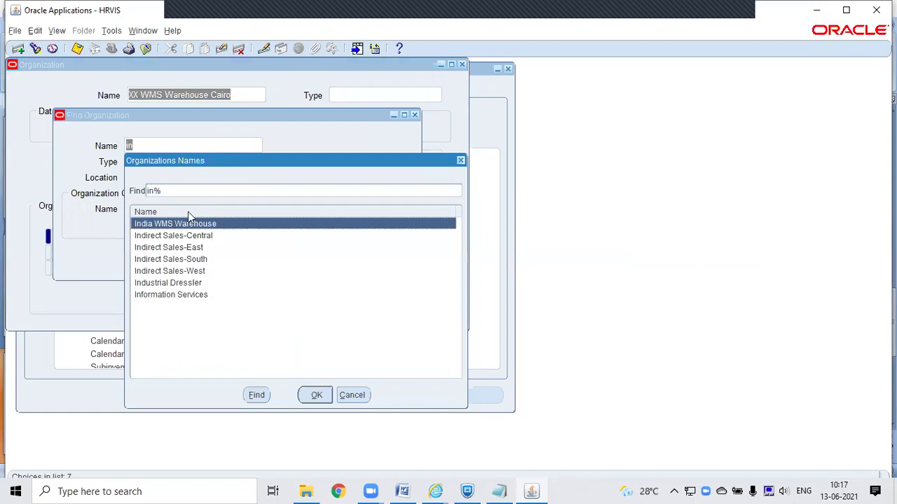
pyautogui.doubleClick(186, 224)
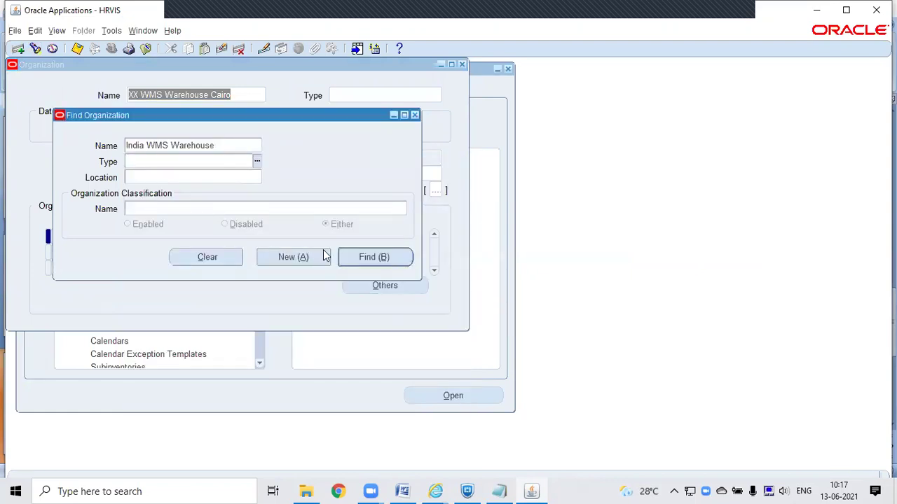
pyautogui.click(373, 258)
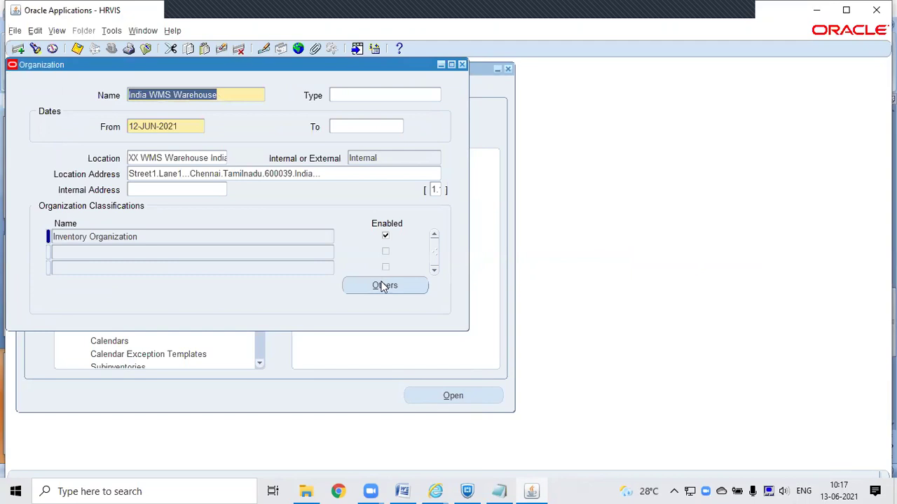
# Step: Open India WMS Warehouse's Inventory Information and enter organization code IWW
pyautogui.click(384, 286)
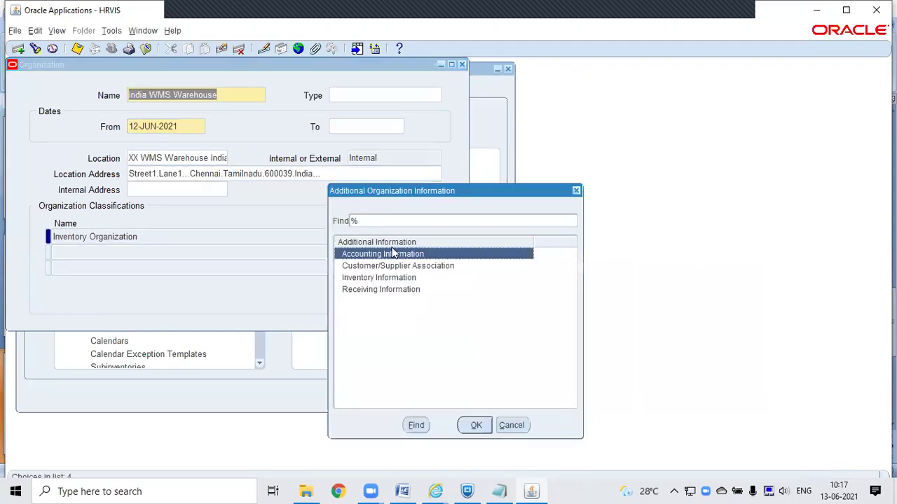
pyautogui.doubleClick(376, 277)
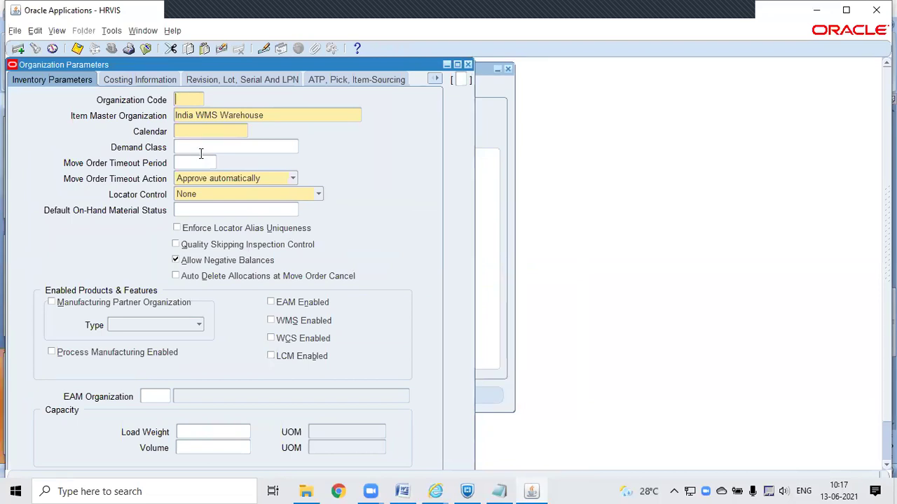
pyautogui.write('iww')
pyautogui.press('BackSpace')
pyautogui.press('BackSpace')
pyautogui.press('BackSpace')
pyautogui.write('IWW')
pyautogui.press('Tab')
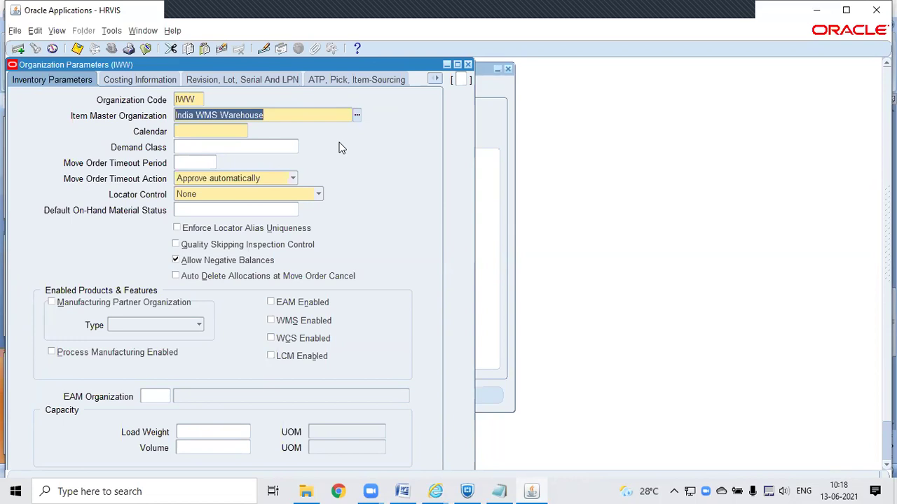
# Step: Enter item master X Master Inventory Organization, calendar X Calendar, locator control Determined at Subinventory level
pyautogui.write('X')
pyautogui.press('Tab')
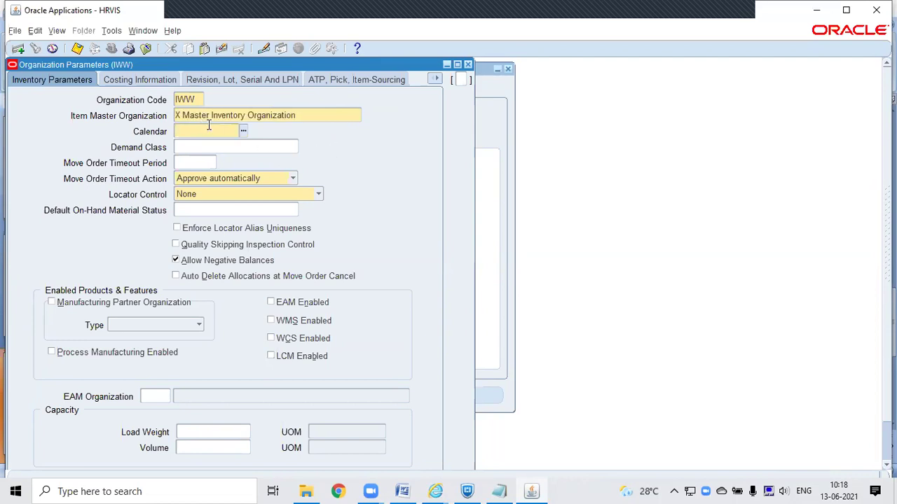
pyautogui.write('X')
pyautogui.press('Tab')
pyautogui.click(238, 196)
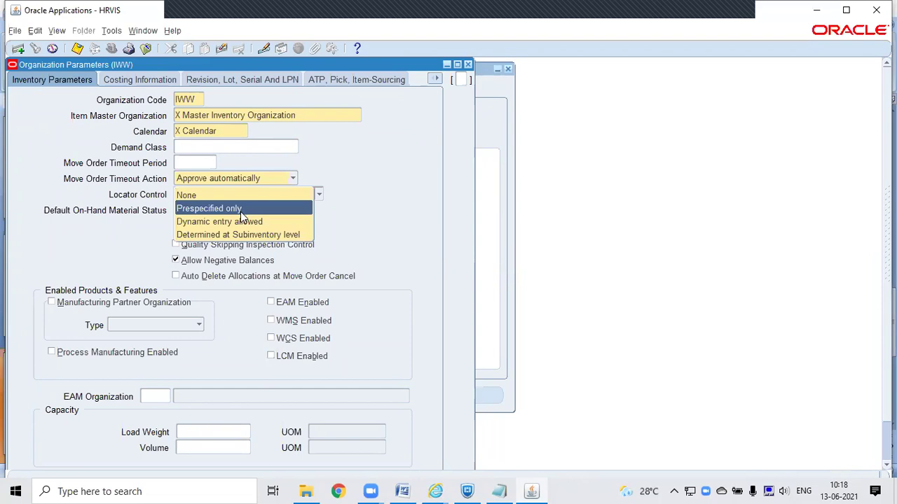
pyautogui.click(239, 235)
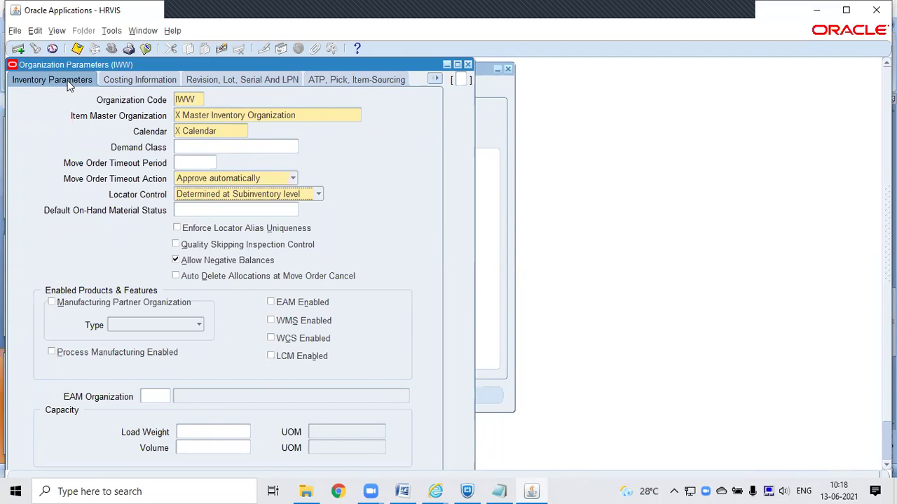
pyautogui.click(219, 200)
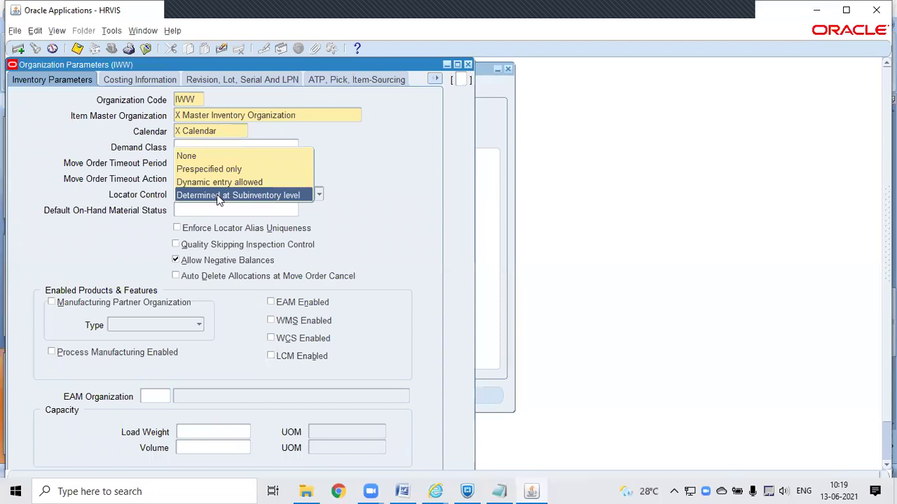
pyautogui.click(219, 197)
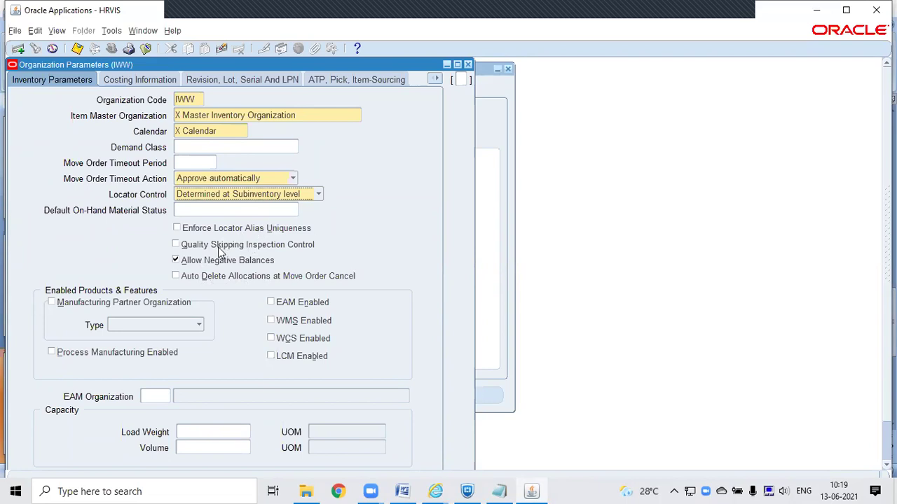
# Step: Tick WMS Enabled for IWW, accept the caution, and leave manufacturing partner type blank
pyautogui.click(271, 321)
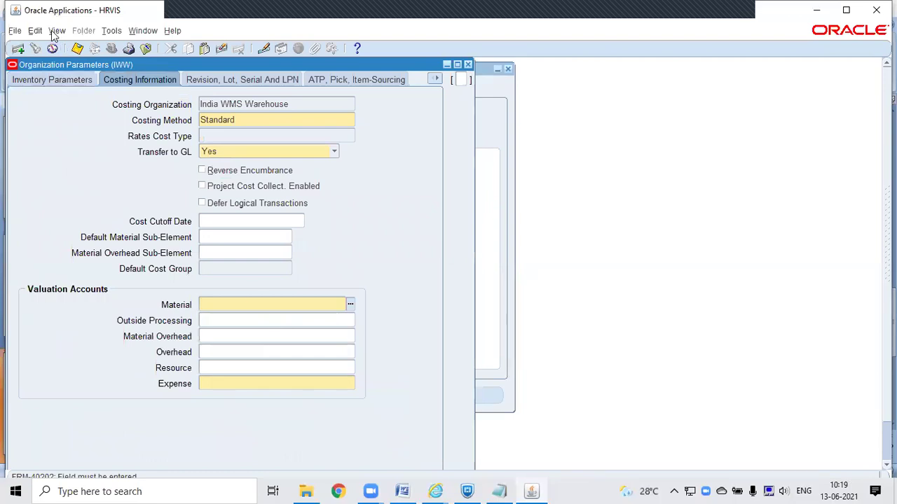
pyautogui.click(52, 80)
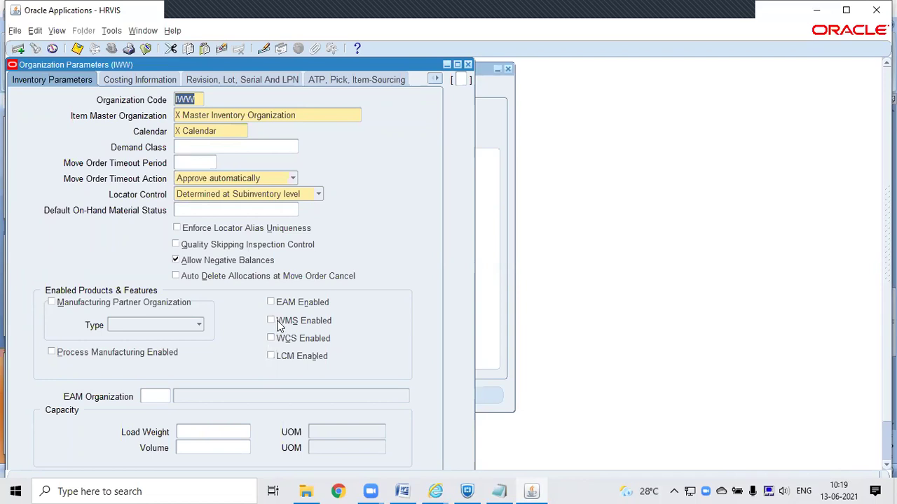
pyautogui.click(271, 320)
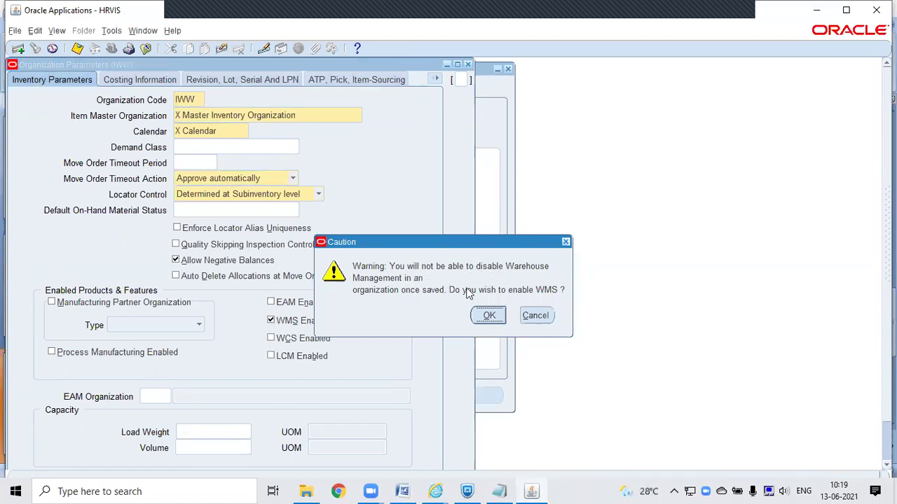
pyautogui.click(484, 315)
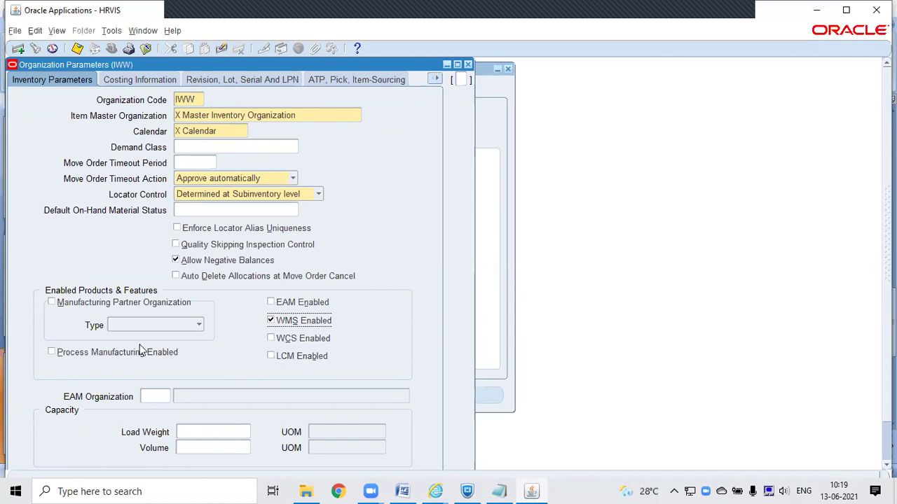
pyautogui.click(124, 330)
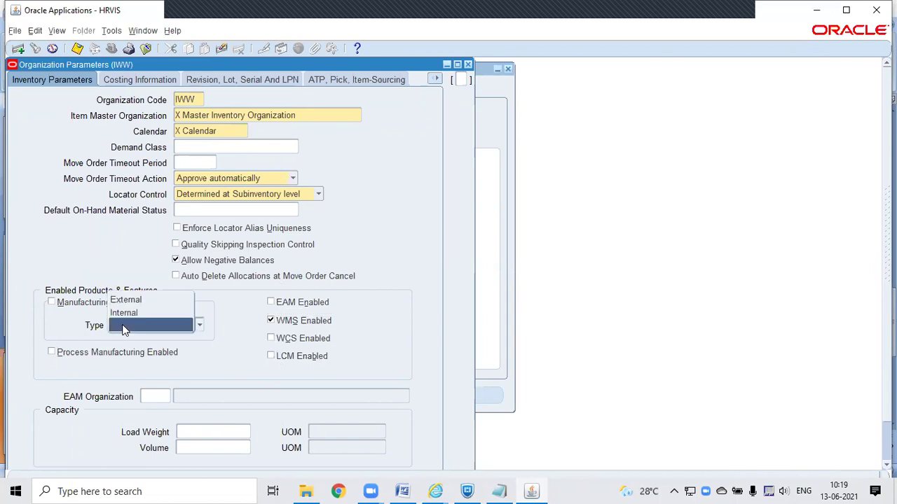
pyautogui.click(253, 334)
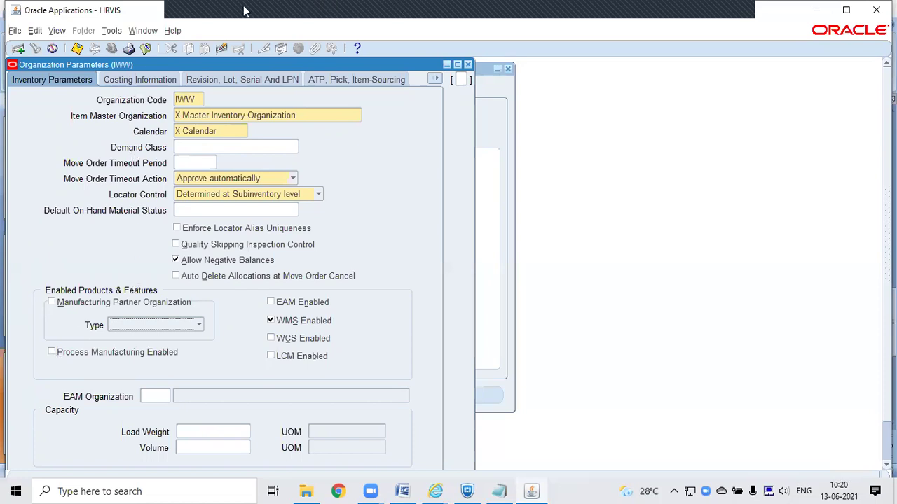
pyautogui.click(202, 21)
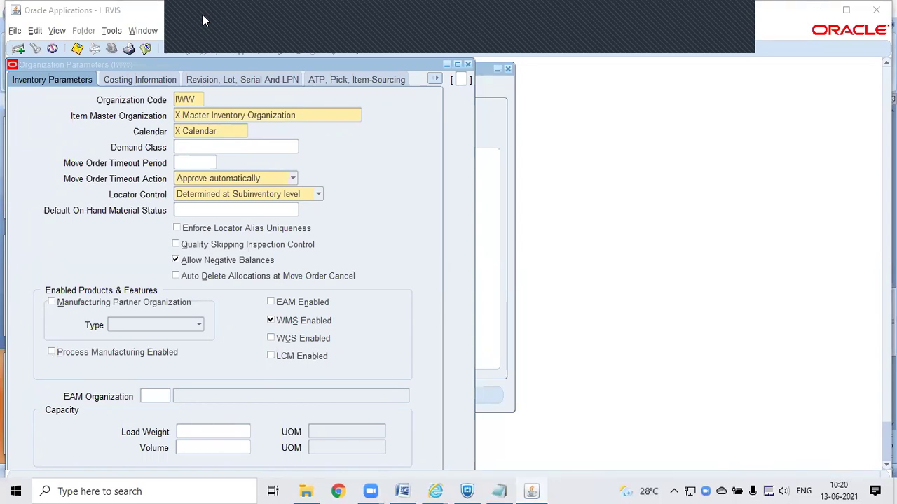
# Step: Keep locator control at Determined at Subinventory level and show IWW's Costing Information page
pyautogui.click(205, 196)
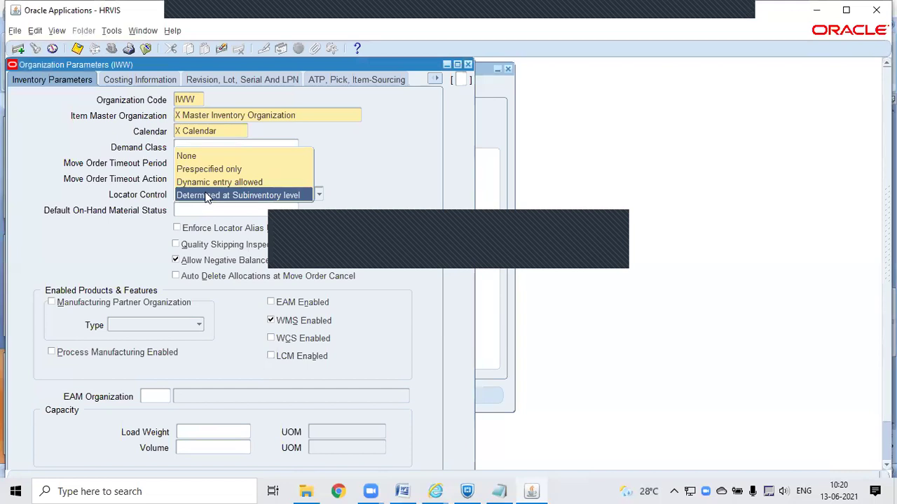
pyautogui.click(200, 13)
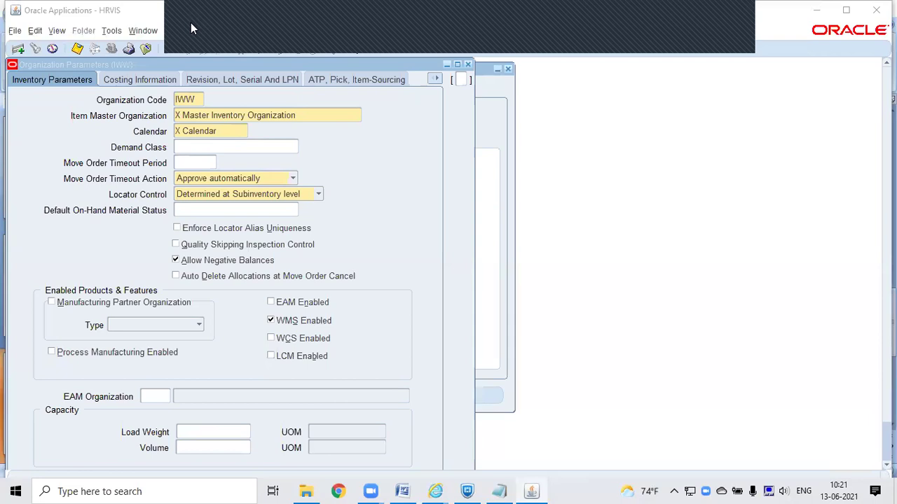
pyautogui.click(140, 80)
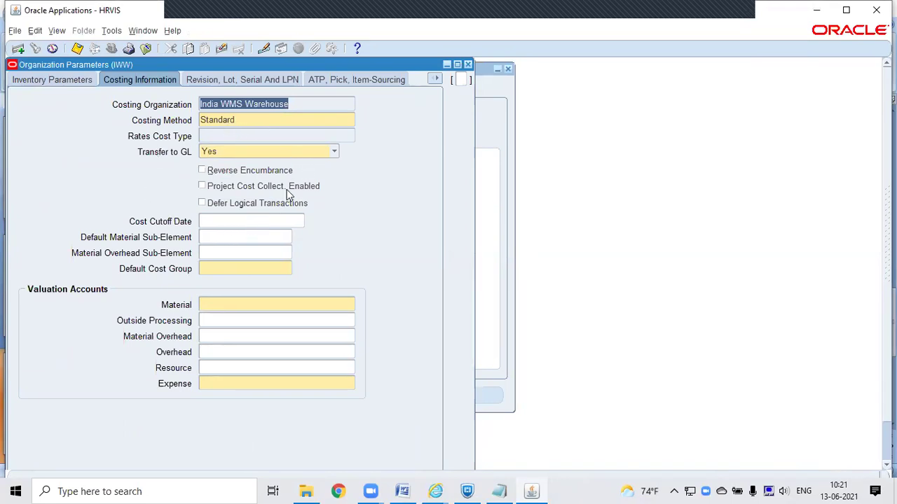
# Step: Check Costing Method and the empty Default Cost Group list, then drag the parameters window right
pyautogui.click(290, 120)
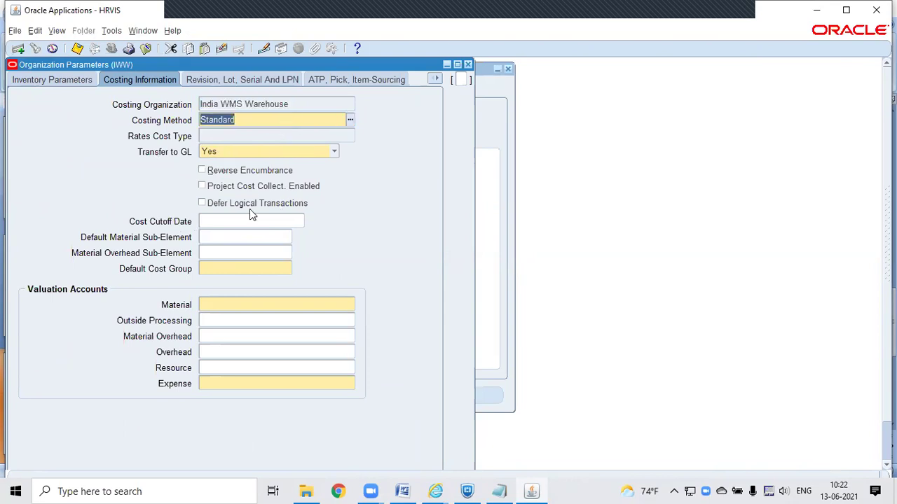
pyautogui.click(250, 269)
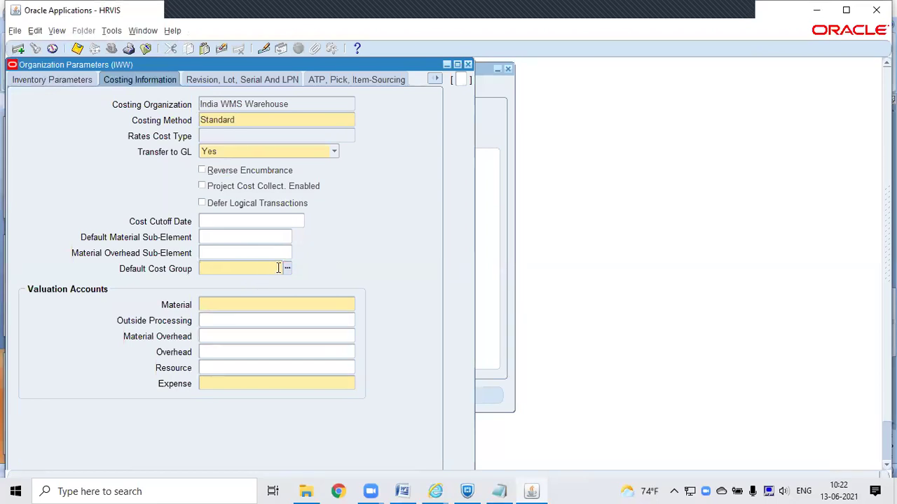
pyautogui.click(287, 269)
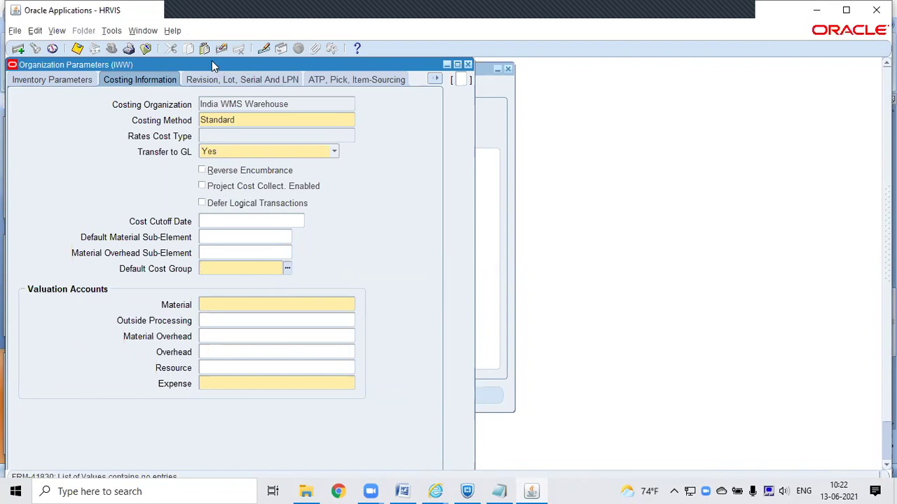
pyautogui.moveTo(212, 60); pyautogui.dragTo(421, 57)
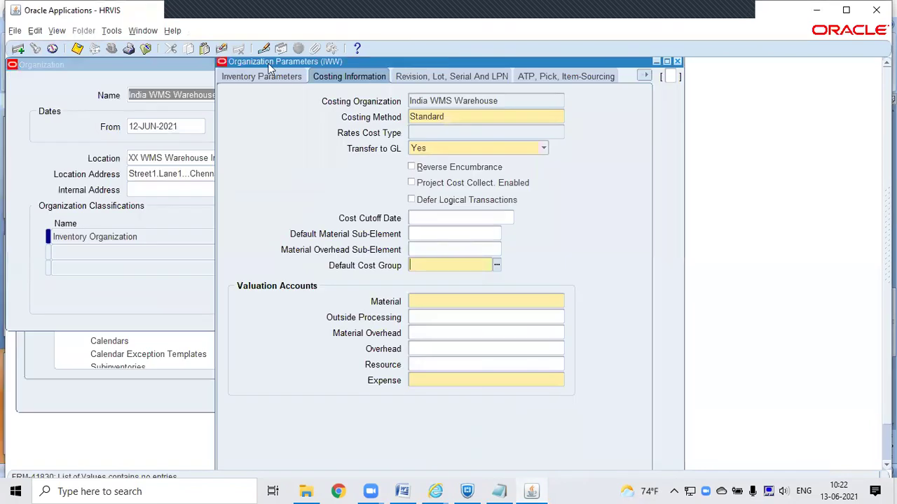
# Step: Search functions for COST, open Cost Groups, cancel its organization choice, and return to IWW's parameters
pyautogui.click(107, 71)
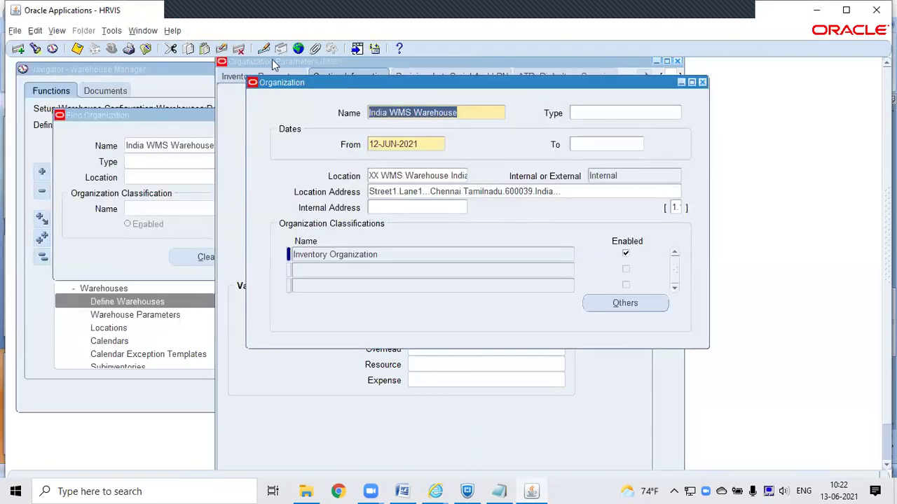
pyautogui.click(141, 72)
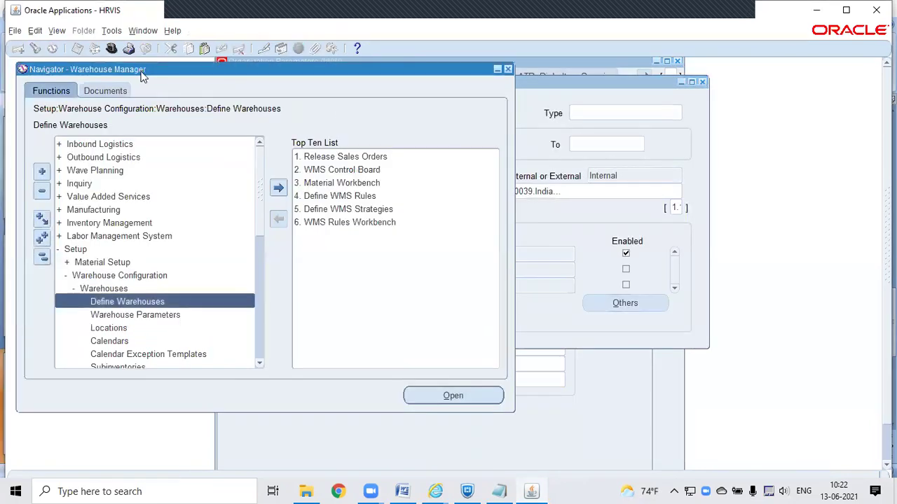
pyautogui.hotkey('ctrl', 'l')
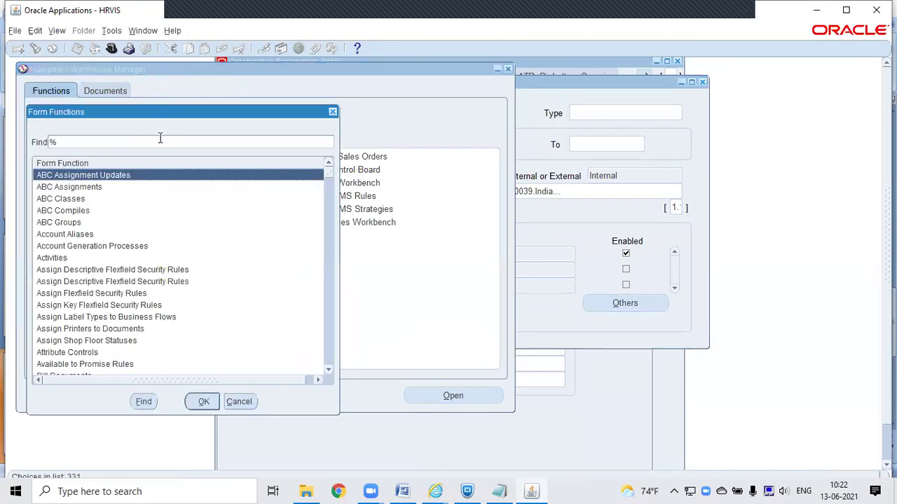
pyautogui.write('COST')
pyautogui.press('Return')
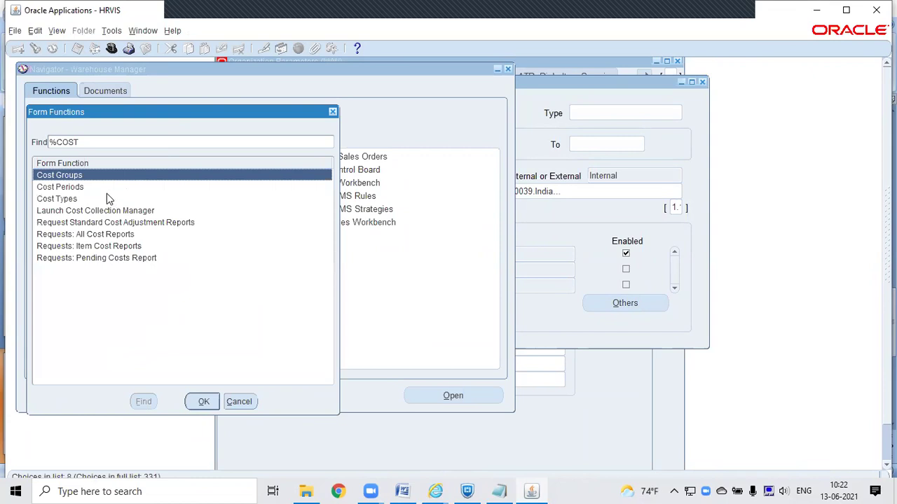
pyautogui.doubleClick(91, 175)
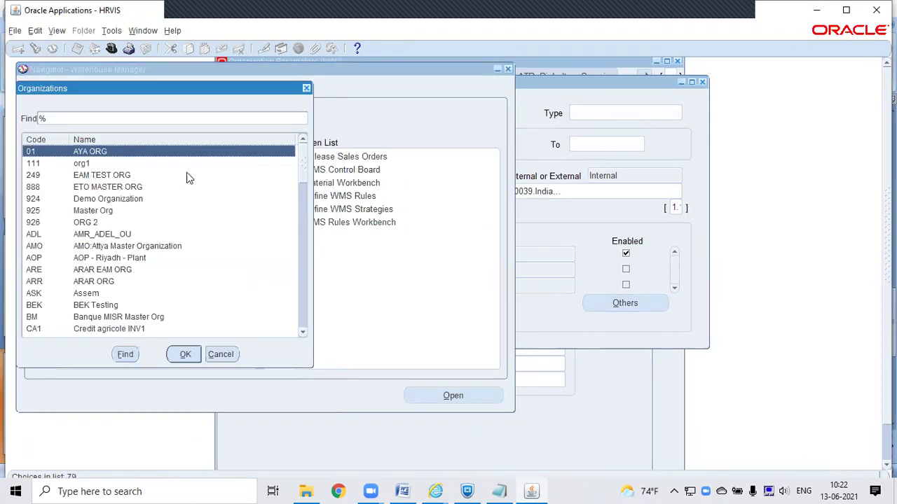
pyautogui.moveTo(302, 164); pyautogui.dragTo(312, 267)
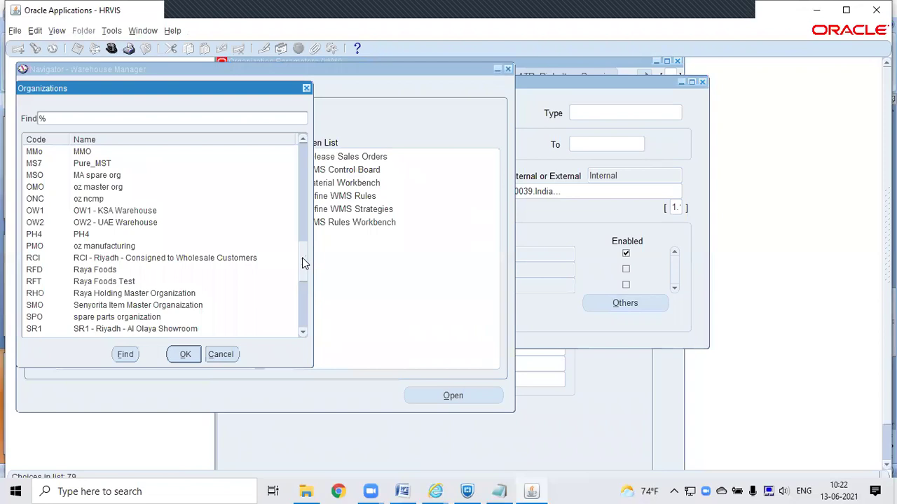
pyautogui.moveTo(304, 262); pyautogui.dragTo(293, 150)
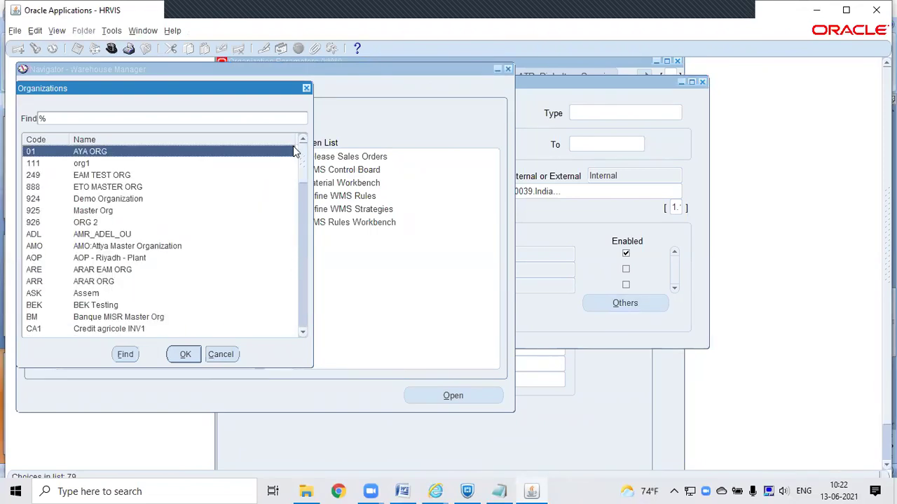
pyautogui.click(219, 355)
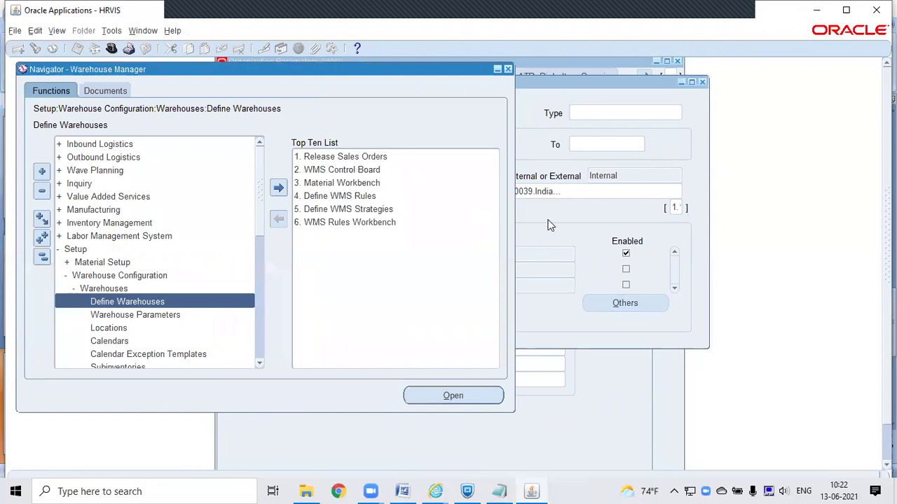
pyautogui.click(335, 445)
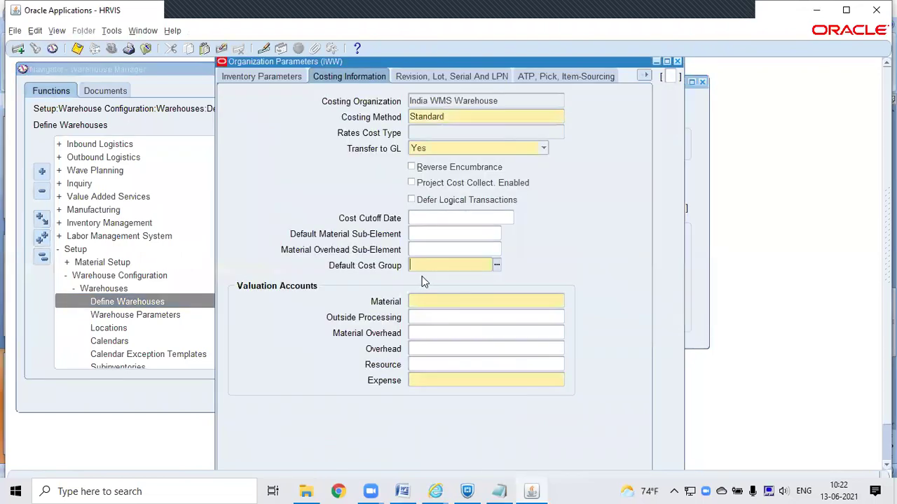
# Step: Find no Default Cost Group choices, move to the empty Material account, and shift the window left
pyautogui.click(497, 266)
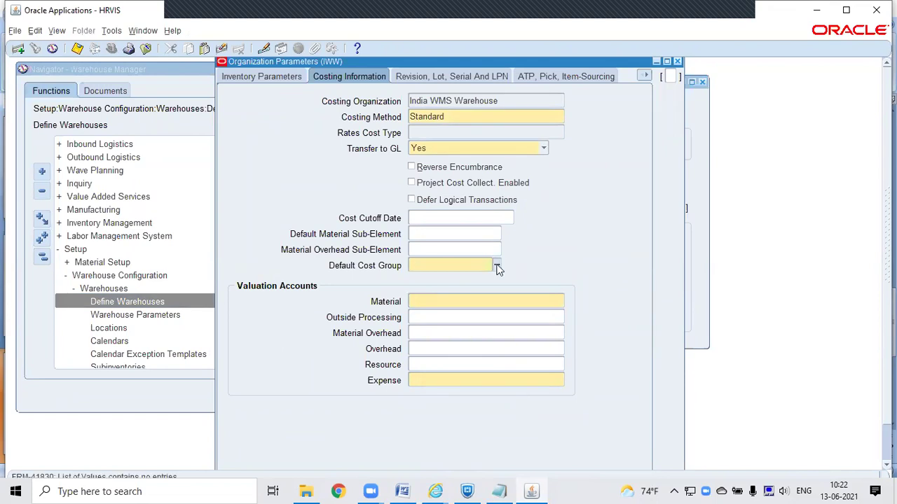
pyautogui.press('Tab')
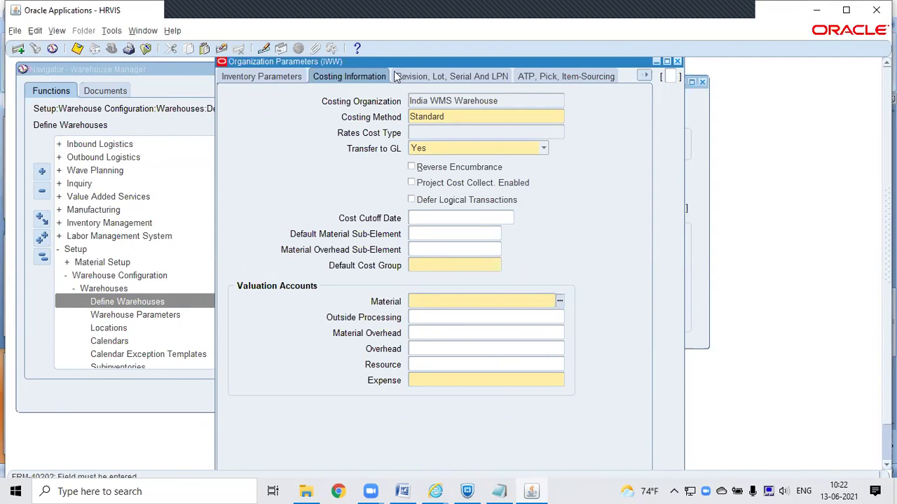
pyautogui.moveTo(393, 62); pyautogui.dragTo(201, 83)
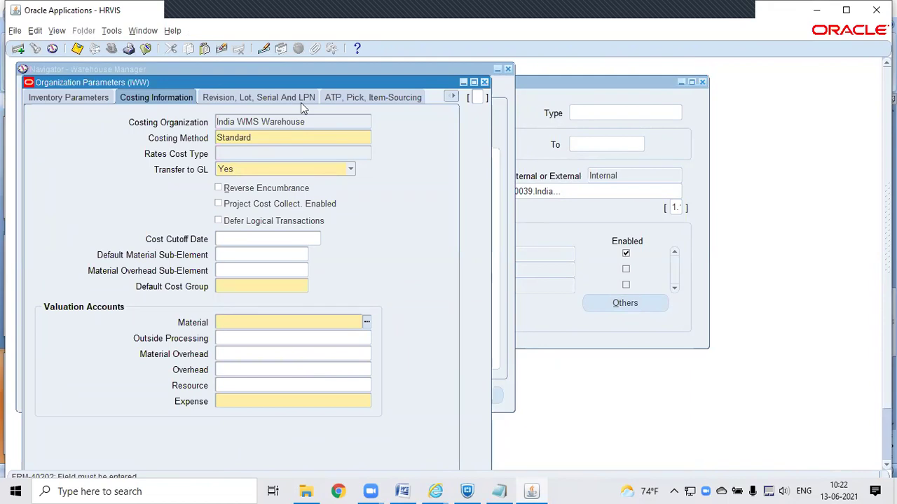
pyautogui.click(246, 286)
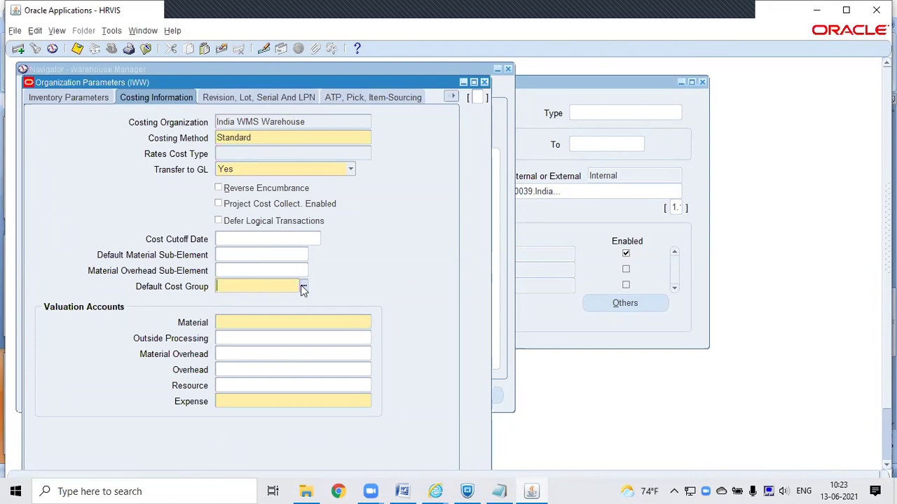
pyautogui.click(264, 321)
# Step: Enter 01-520-5390 into the Material valuation account, checking the Cairo screenshot in Word
pyautogui.hotkey('alt', 'Tab')
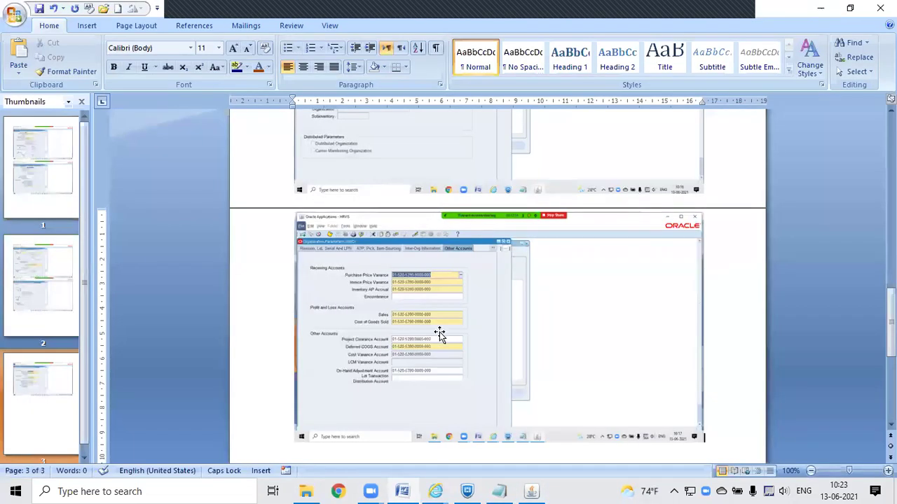
pyautogui.scroll(10, 629, 241)
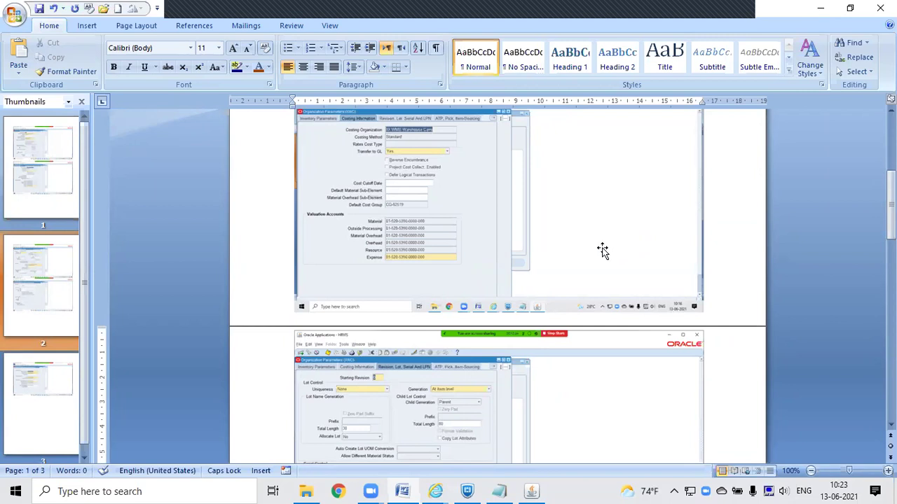
pyautogui.hotkey('alt', 'Tab')
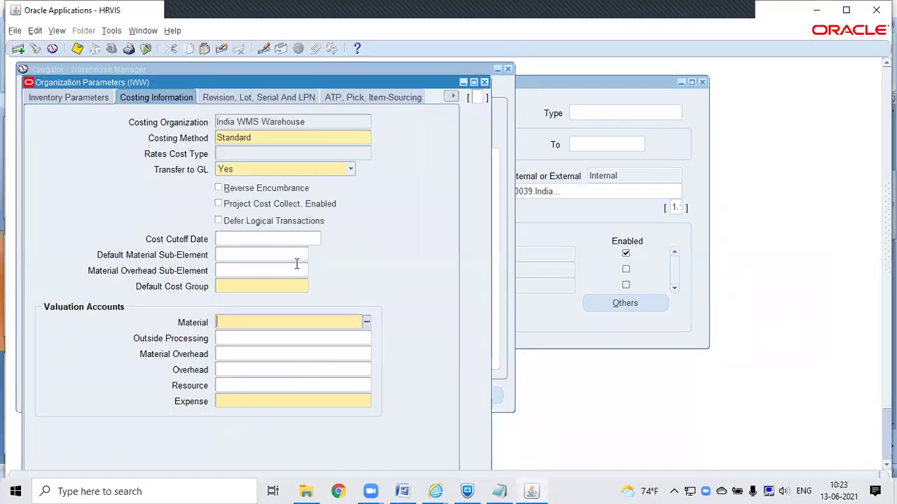
pyautogui.write('01-552')
pyautogui.press('BackSpace')
pyautogui.press('BackSpace')
pyautogui.write('20')
pyautogui.hotkey('alt', 'Tab')
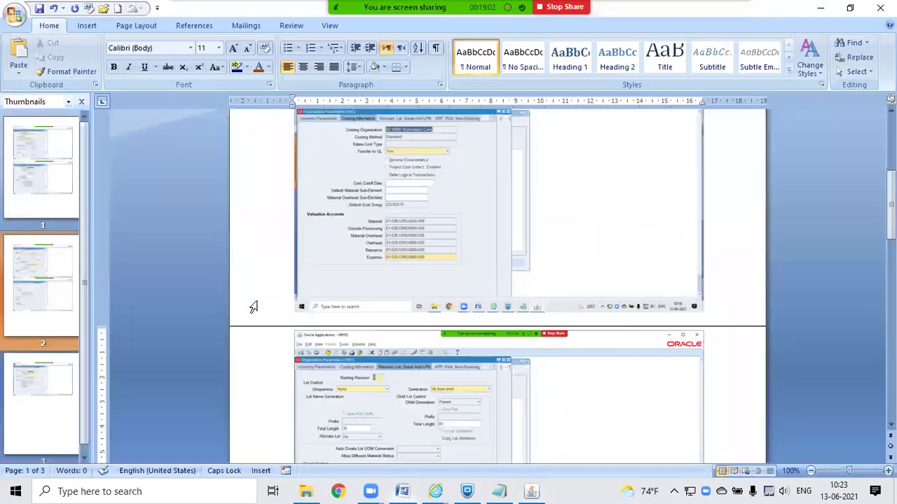
pyautogui.hotkey('alt', 'Tab')
pyautogui.write('-5390')
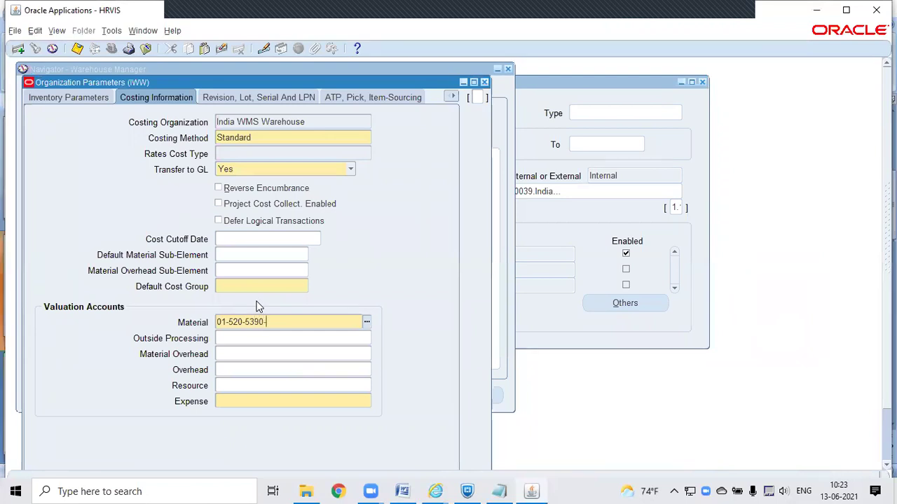
pyautogui.hotkey('alt', 'Tab')
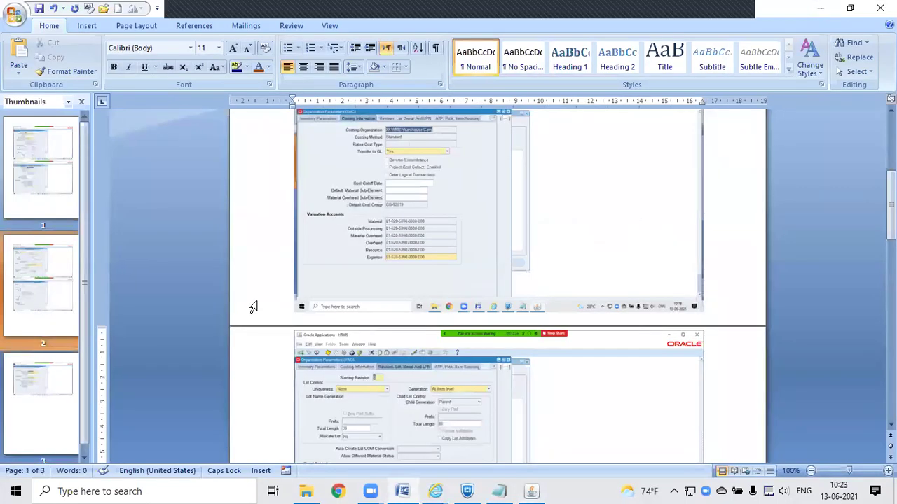
pyautogui.hotkey('alt', 'Tab')
pyautogui.write('-0000')
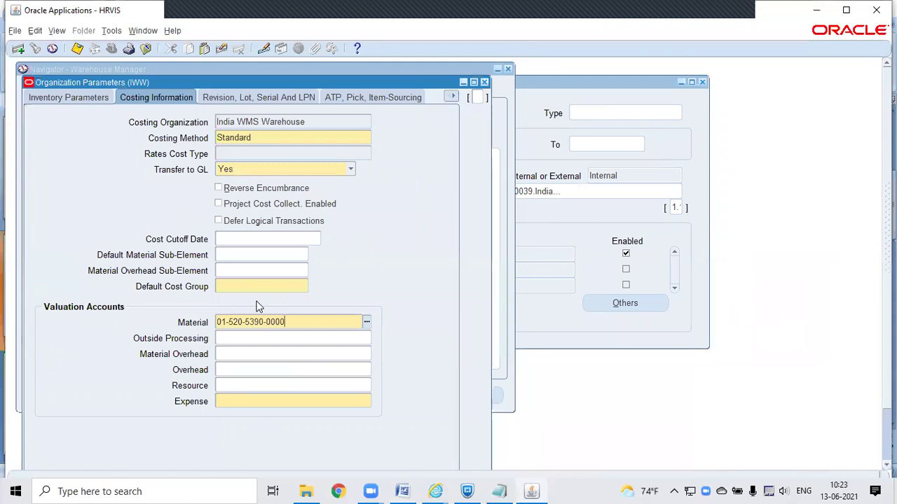
pyautogui.write('-000')
pyautogui.hotkey('shift', 'Home')
pyautogui.hotkey('ctrl', 'c')
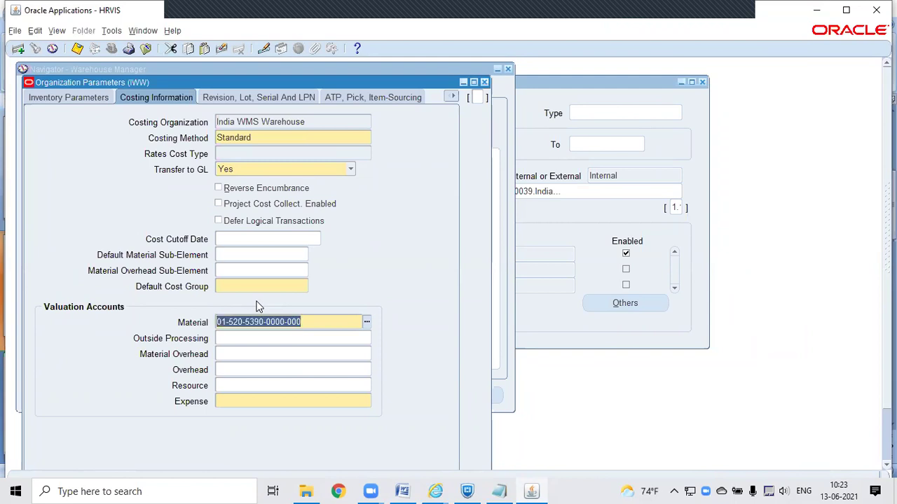
# Step: Paste the account into Outside Processing, Material Overhead, Overhead, Resource and Expense
pyautogui.click(252, 337)
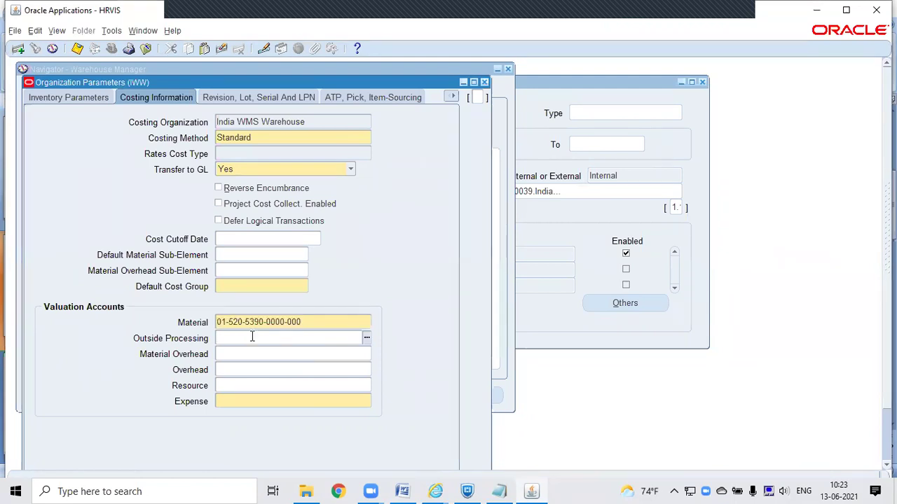
pyautogui.hotkey('ctrl', 'v')
pyautogui.press('Tab')
pyautogui.hotkey('ctrl', 'v')
pyautogui.press('Tab')
pyautogui.hotkey('ctrl', 'v')
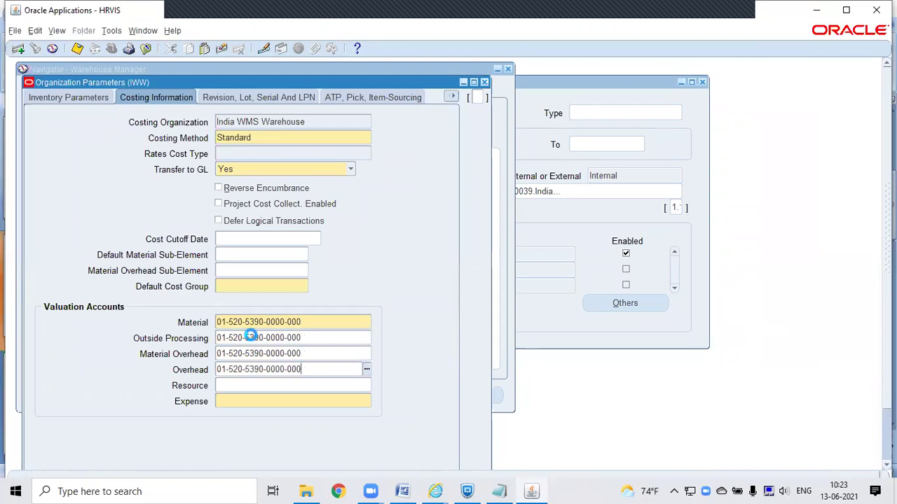
pyautogui.press('Tab')
pyautogui.hotkey('ctrl', 'v')
pyautogui.press('Tab')
pyautogui.hotkey('ctrl', 'v')
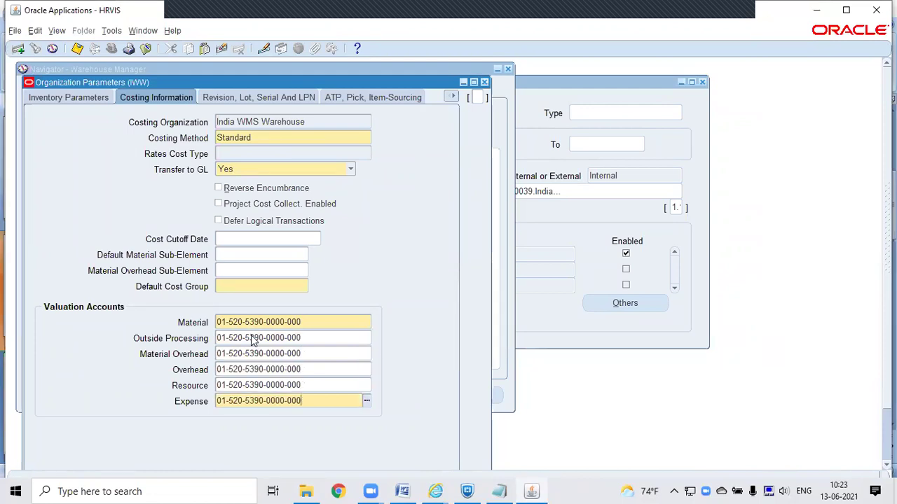
pyautogui.press('Tab')
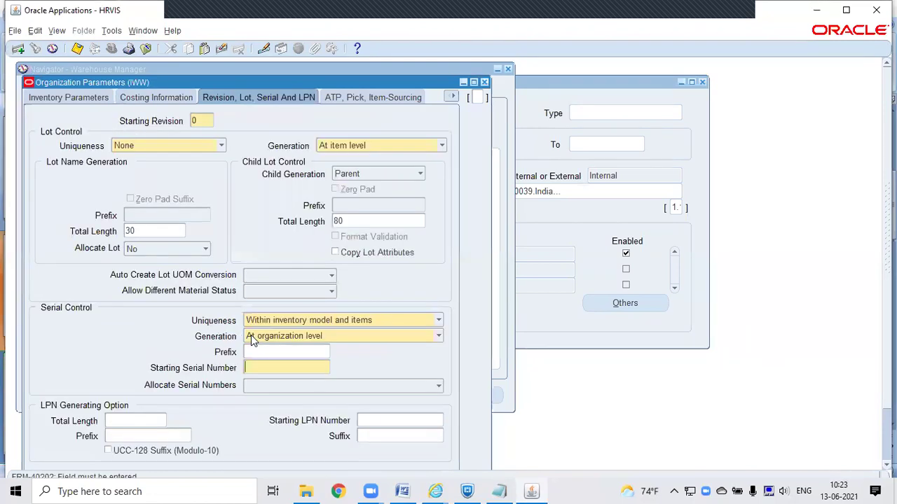
pyautogui.write('1')
pyautogui.press('Tab')
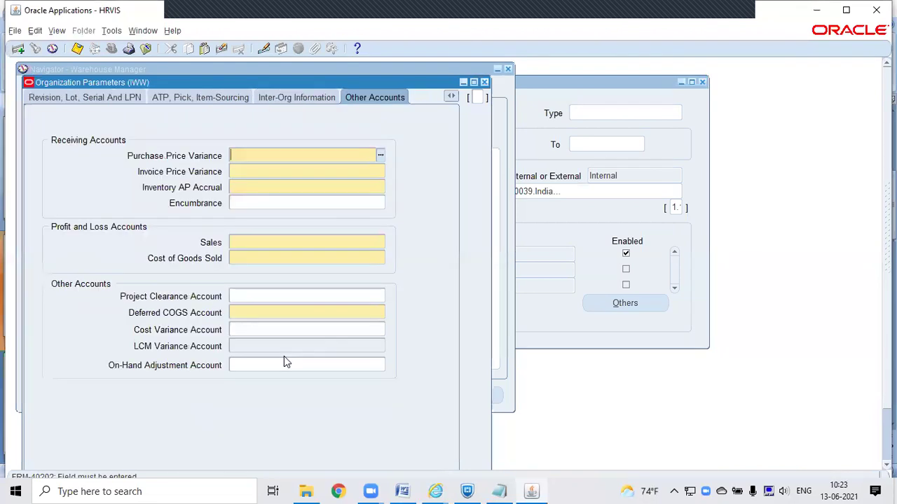
pyautogui.hotkey('ctrl', 'v')
pyautogui.press('Tab')
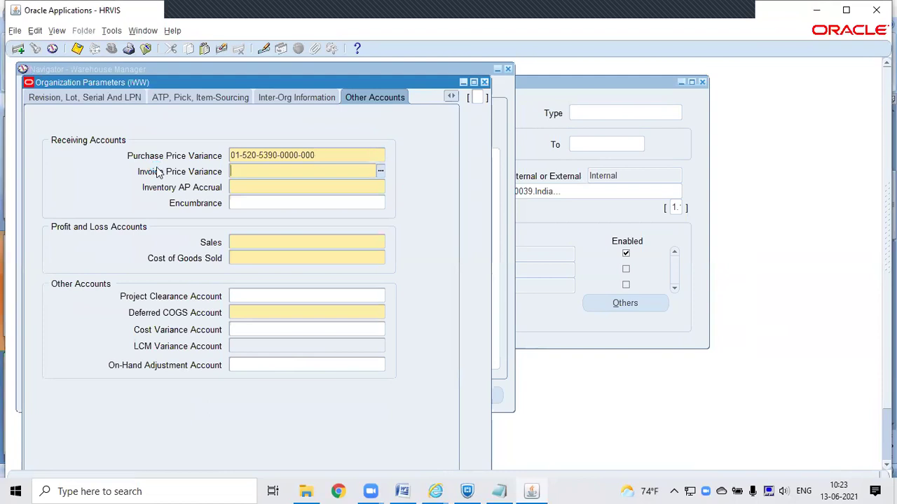
pyautogui.hotkey('ctrl', 'v')
pyautogui.press('Tab')
pyautogui.hotkey('ctrl', 'v')
pyautogui.press('Tab')
pyautogui.press('Tab')
pyautogui.hotkey('ctrl', 'v')
# Step: Paste the same account into Cost of Goods Sold, Project Clearance, Deferred COGS, Cost Variance and On-Hand Adjustment
pyautogui.press('Tab')
pyautogui.hotkey('ctrl', 'v')
pyautogui.press('Tab')
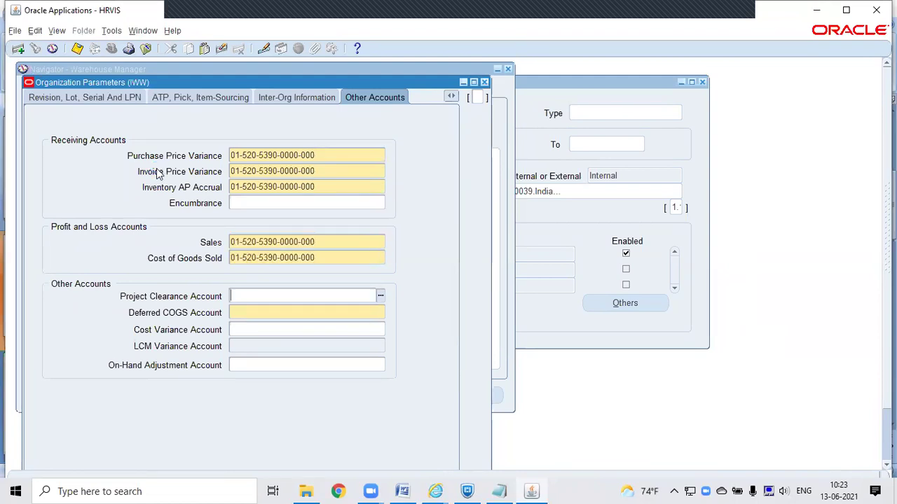
pyautogui.hotkey('ctrl', 'v')
pyautogui.press('Tab')
pyautogui.hotkey('ctrl', 'v')
pyautogui.press('Tab')
pyautogui.hotkey('ctrl', 'v')
pyautogui.press('Tab')
pyautogui.hotkey('ctrl', 'v')
pyautogui.press('Tab')
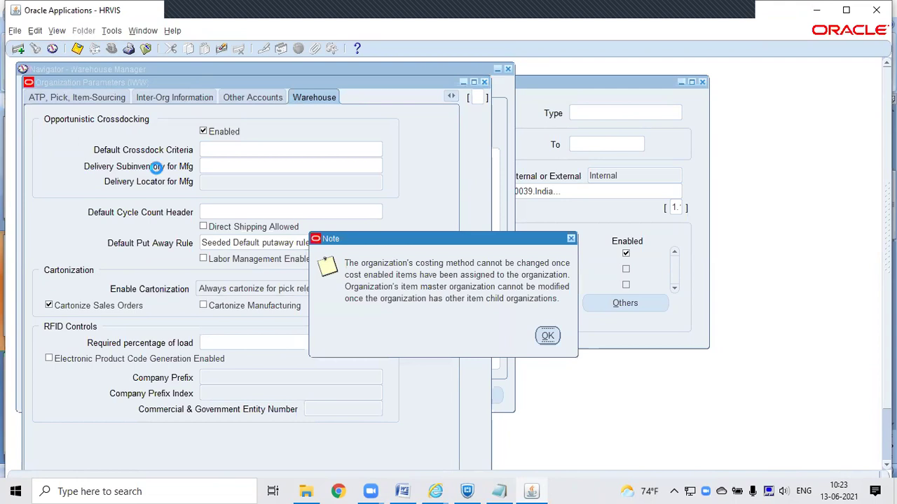
pyautogui.click(548, 336)
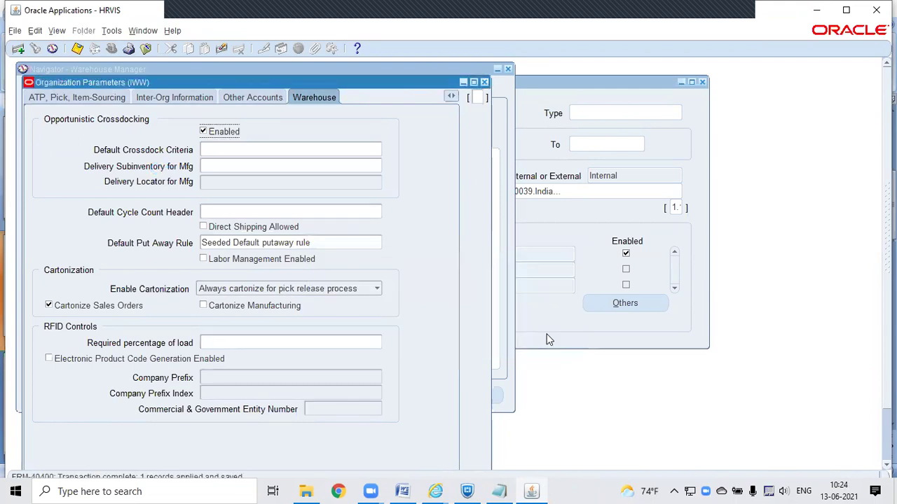
pyautogui.click(61, 98)
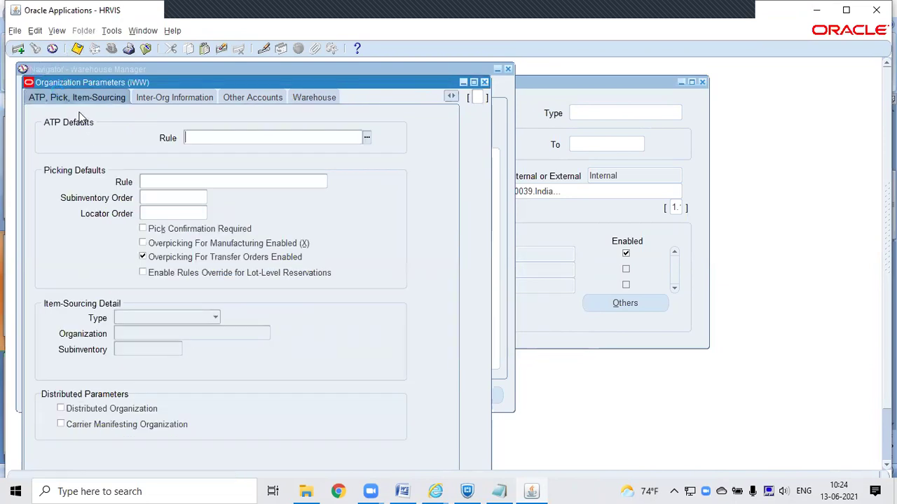
pyautogui.click(452, 97)
pyautogui.click(390, 123)
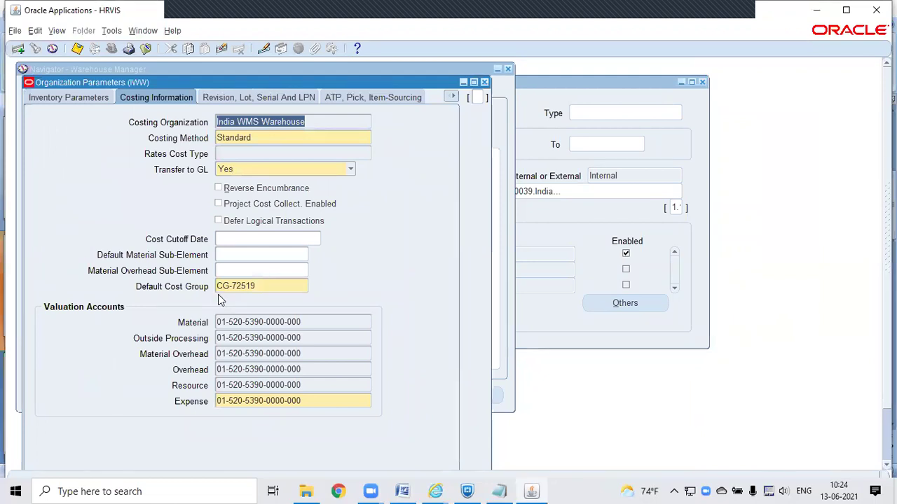
pyautogui.click(278, 282)
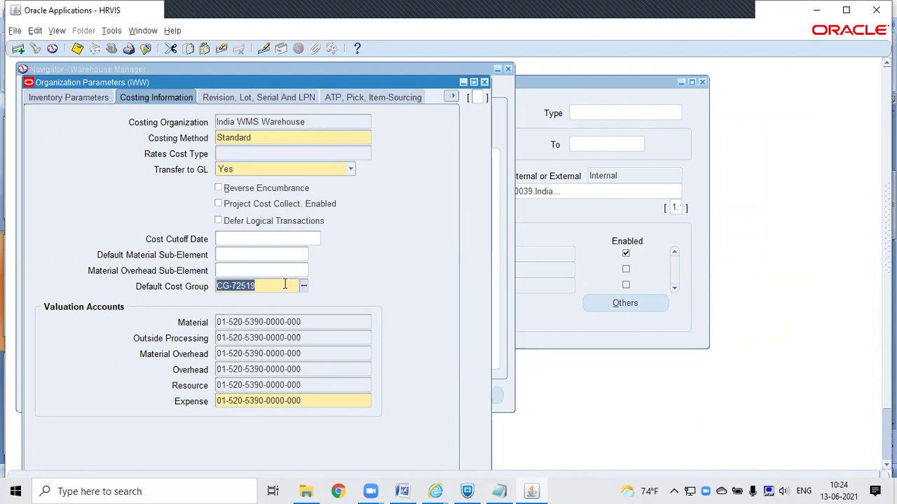
pyautogui.hotkey('ctrl', 's')
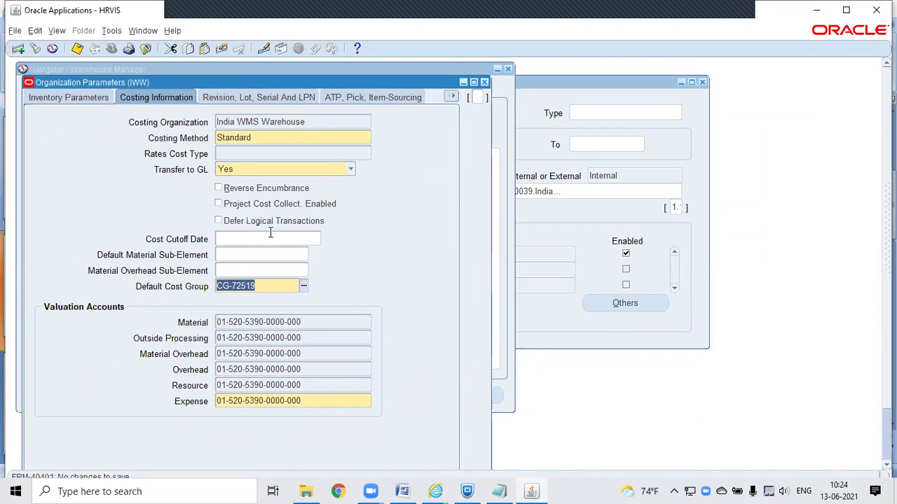
pyautogui.click(308, 325)
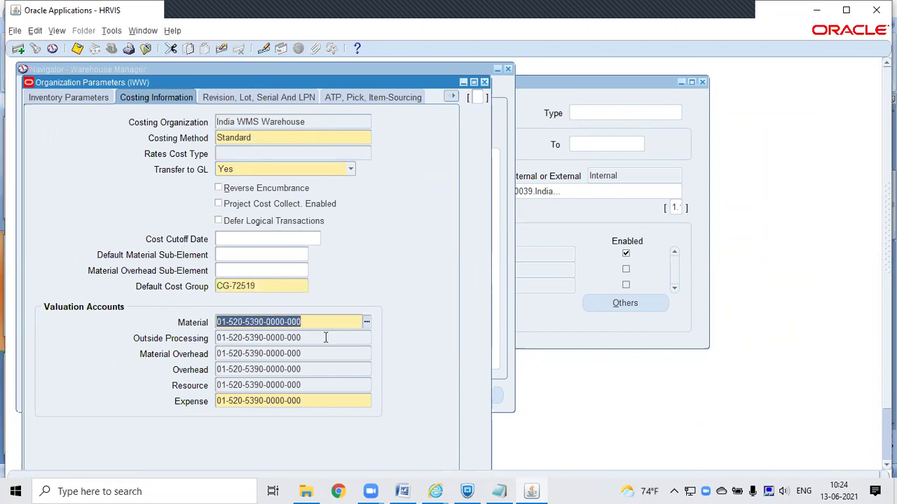
pyautogui.click(325, 340)
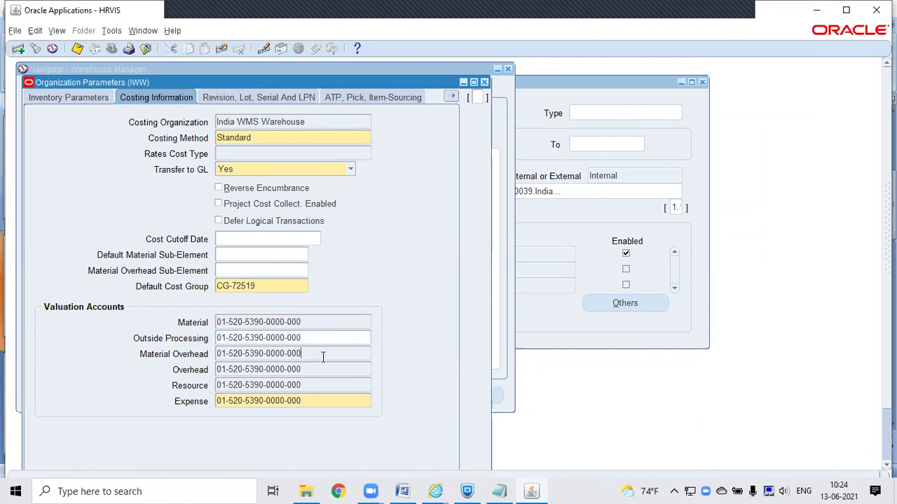
pyautogui.click(323, 356)
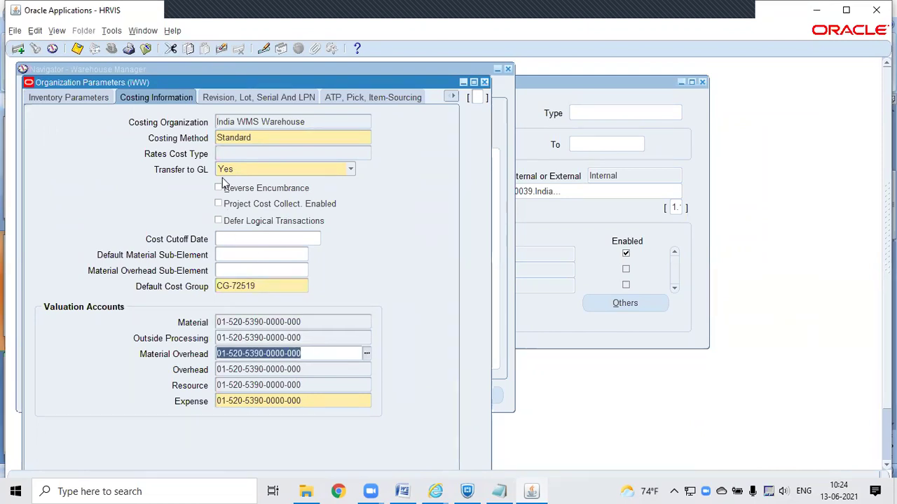
pyautogui.click(270, 138)
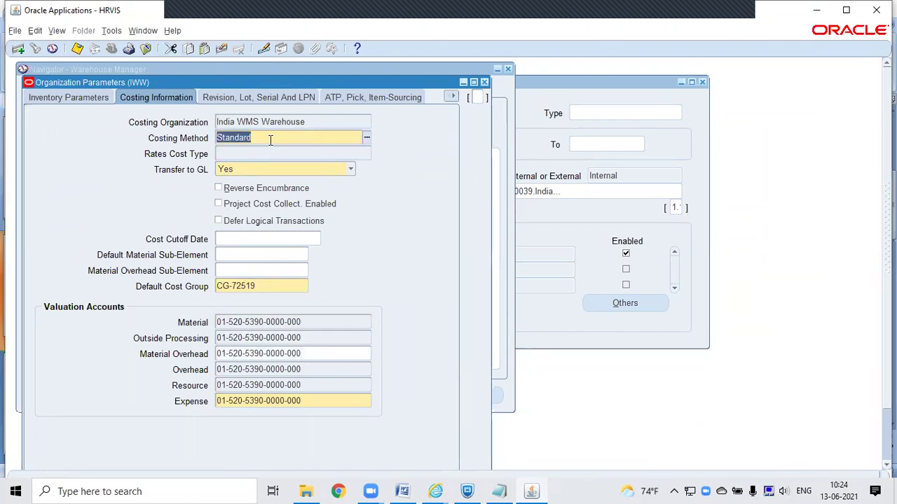
pyautogui.click(365, 137)
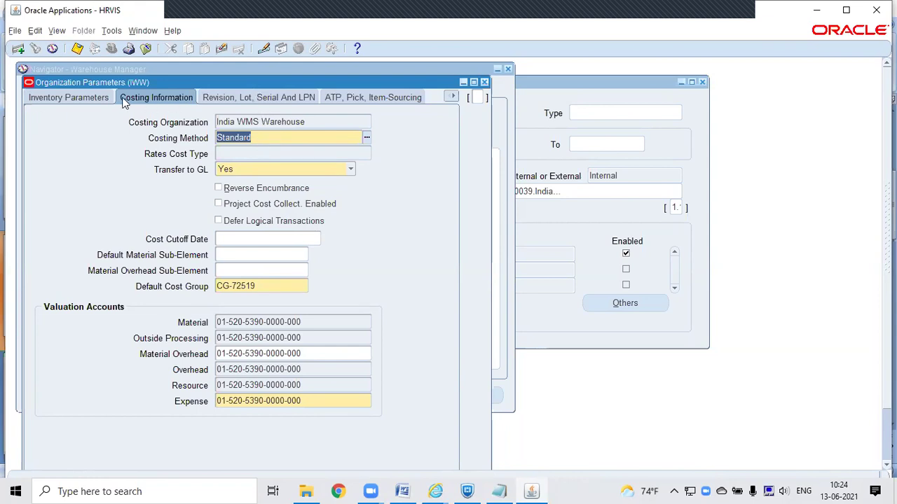
# Step: Set IWW's lot generation to At item level on the Revision, Lot, Serial and LPN settings
pyautogui.click(246, 99)
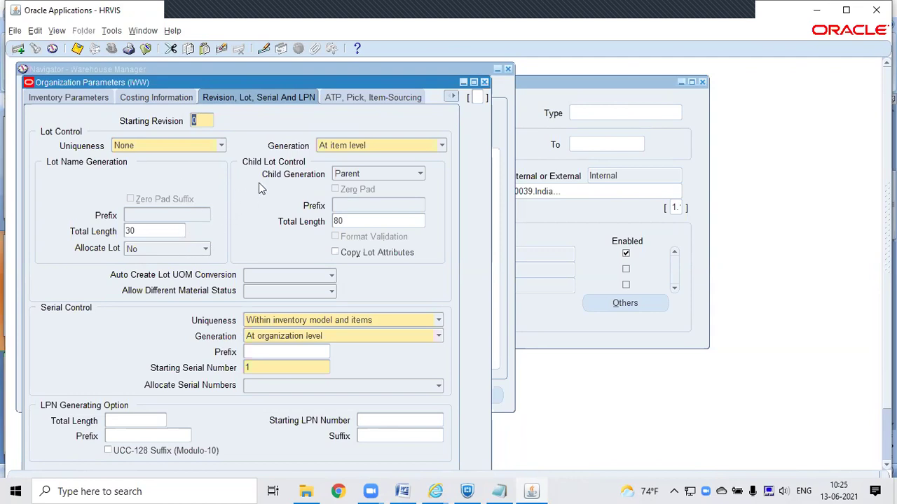
pyautogui.click(342, 146)
pyautogui.click(341, 144)
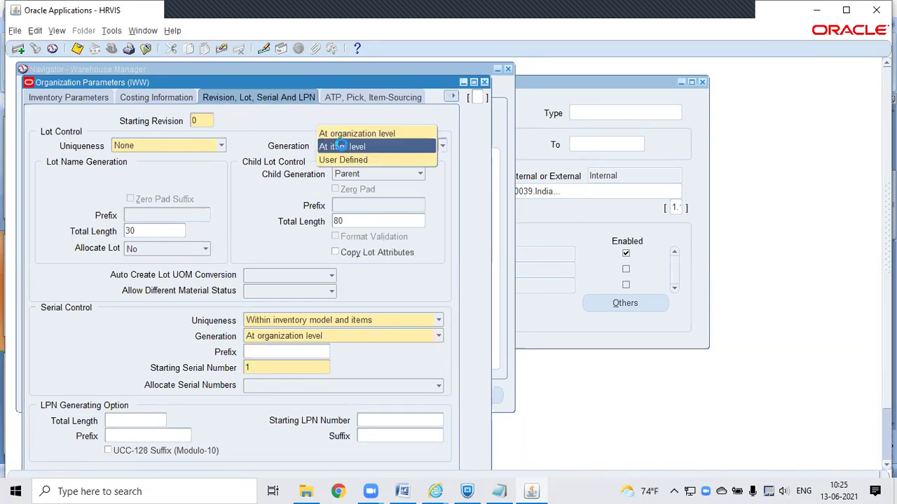
pyautogui.click(341, 145)
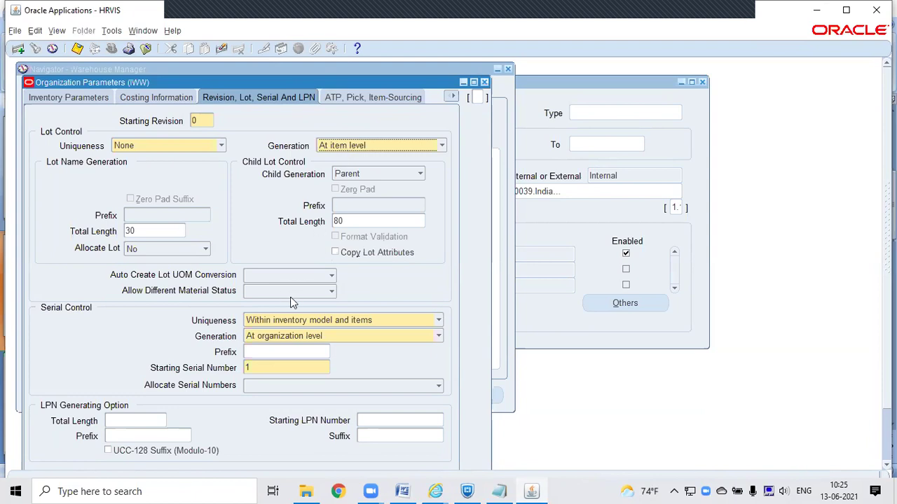
# Step: Keep serial generation At organization level, attempt a save, and enter LPN total length 8
pyautogui.click(310, 339)
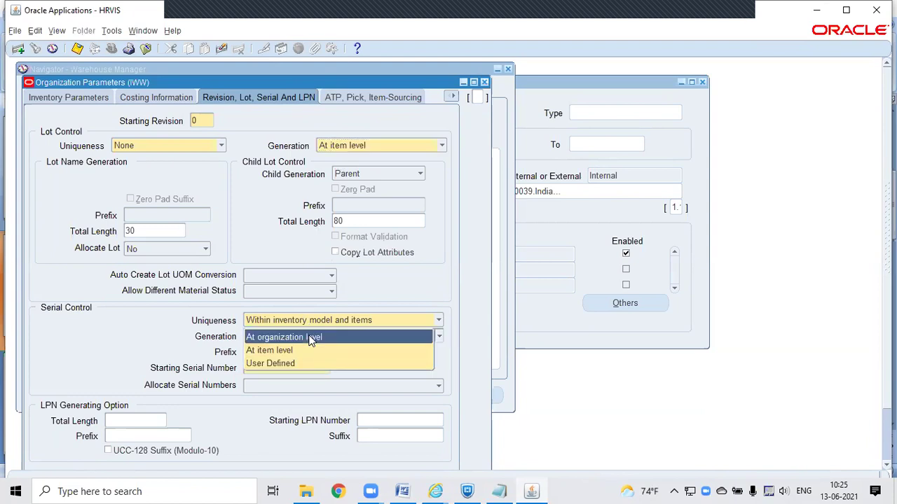
pyautogui.click(304, 347)
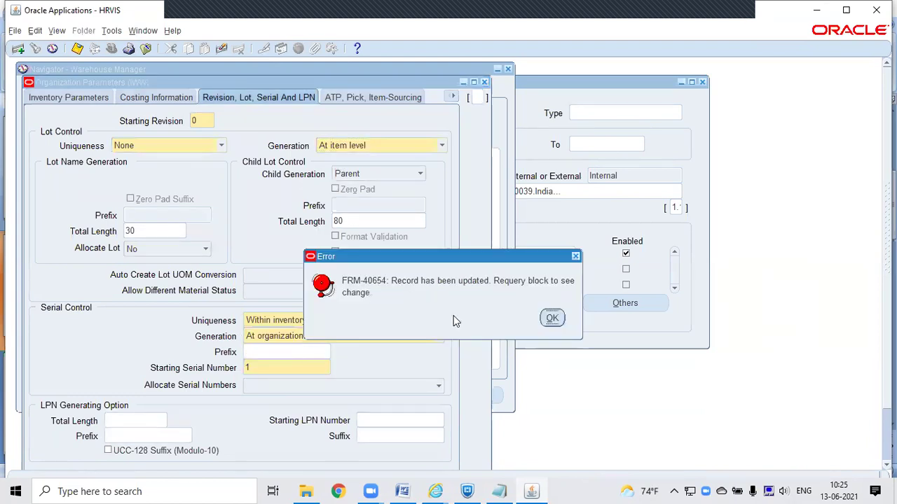
pyautogui.click(550, 318)
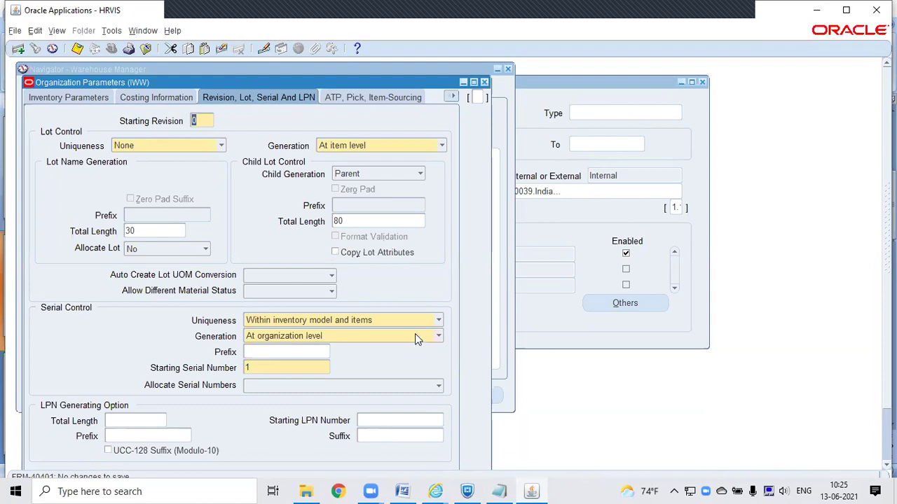
pyautogui.click(416, 337)
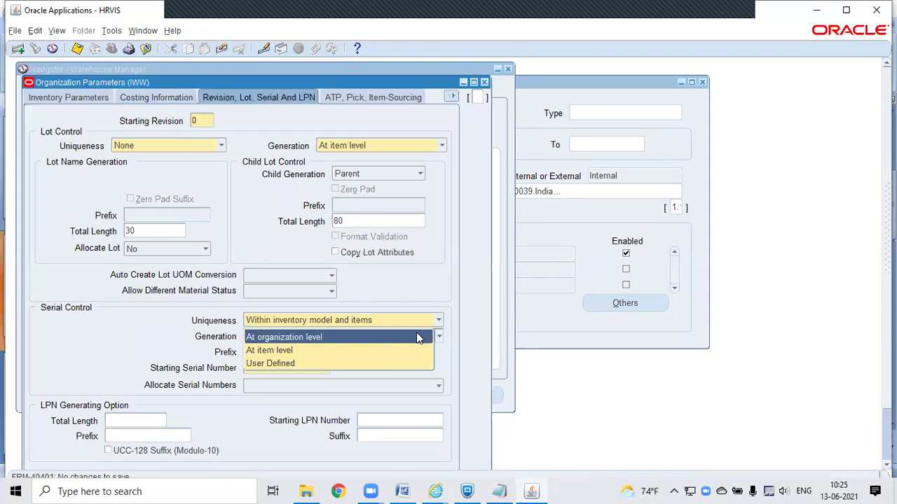
pyautogui.click(404, 338)
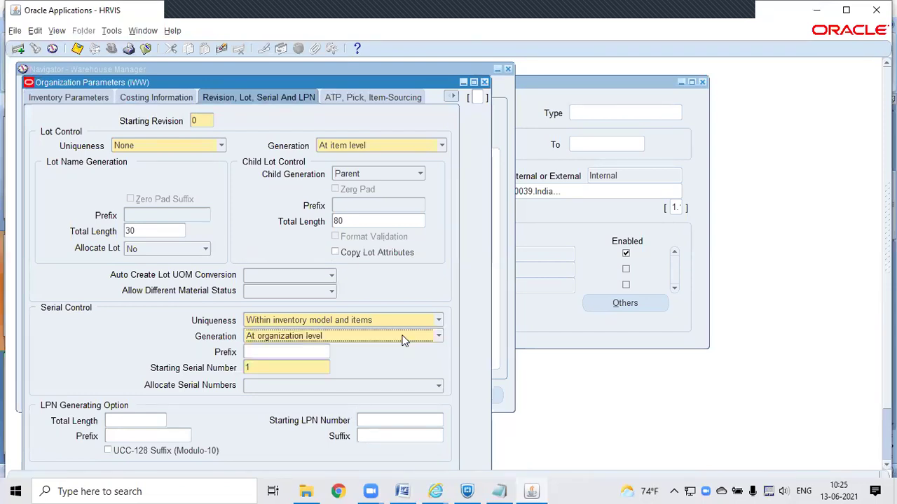
pyautogui.hotkey('ctrl', 's')
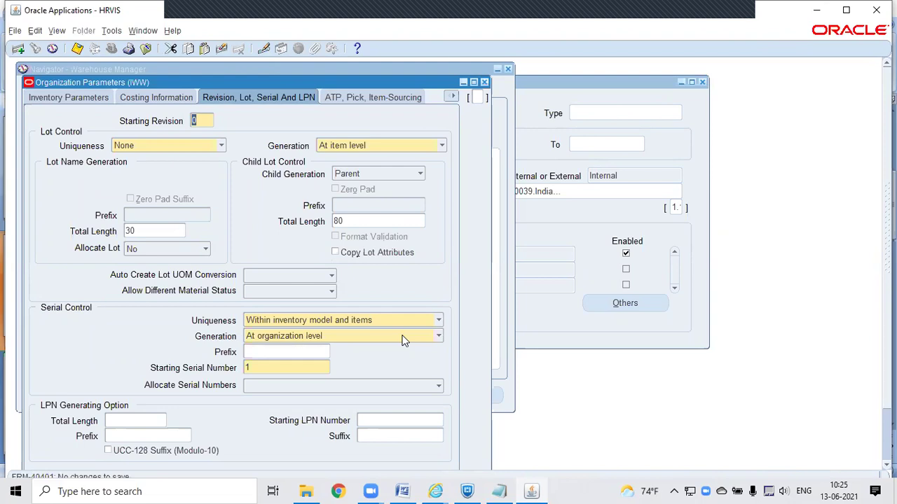
pyautogui.click(148, 417)
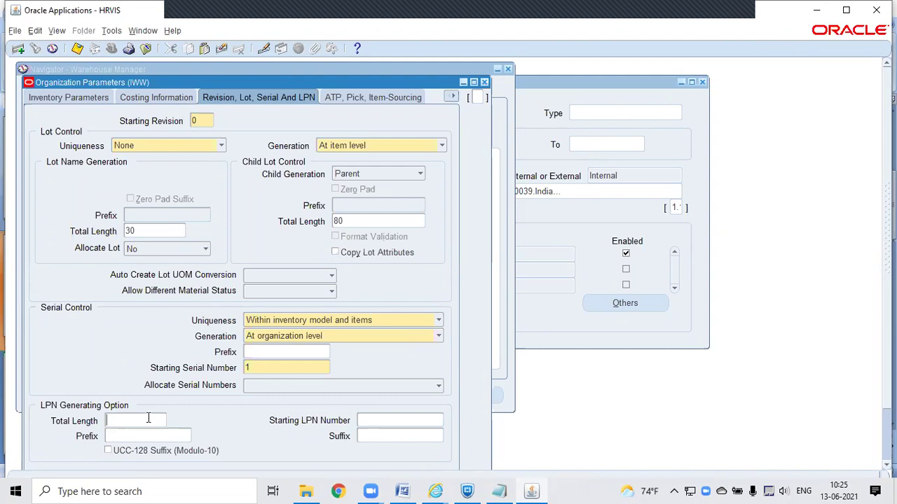
pyautogui.write('8')
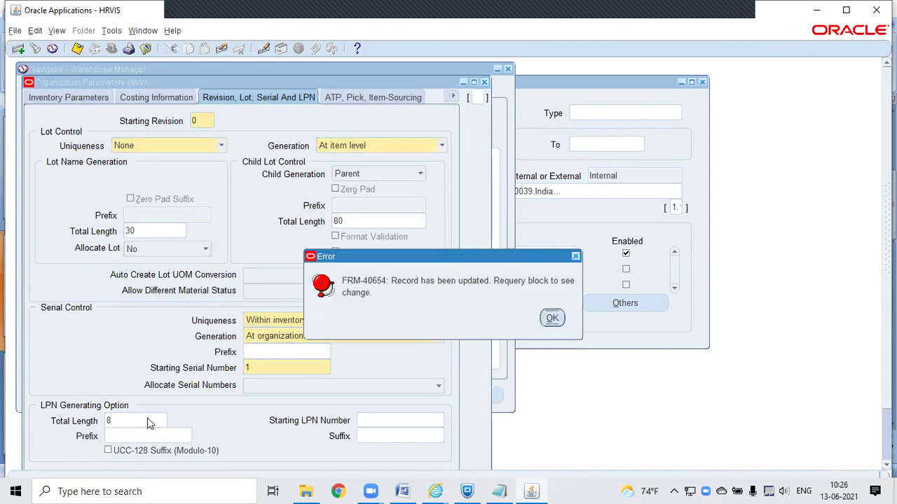
# Step: Dismiss the error, close Organization Parameters, and reopen India WMS Warehouse's Inventory Information
pyautogui.click(552, 317)
pyautogui.click(484, 81)
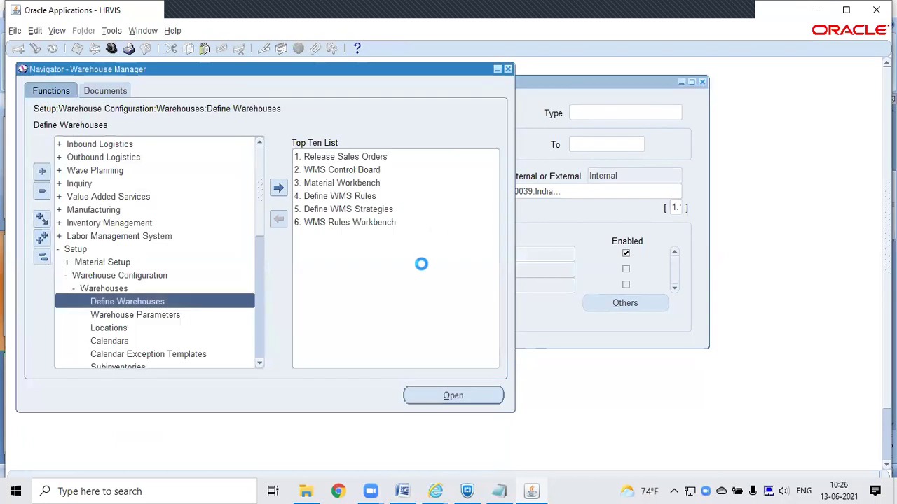
pyautogui.click(587, 268)
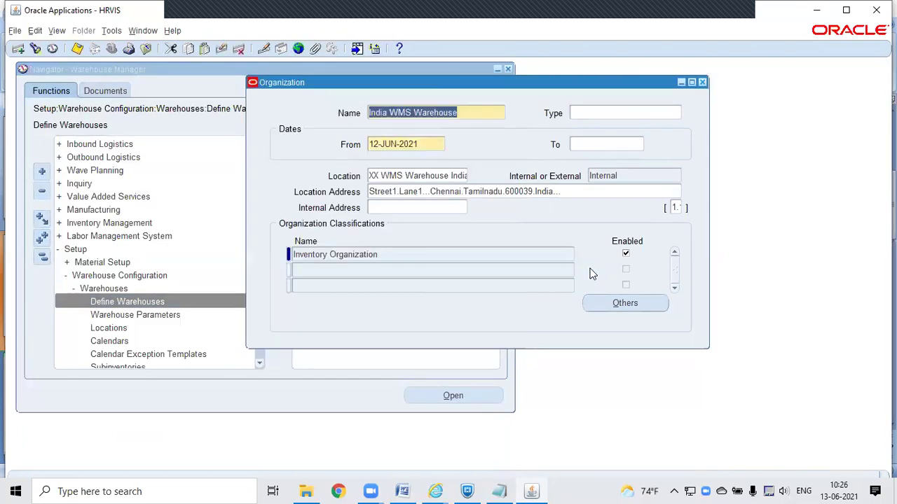
pyautogui.click(620, 303)
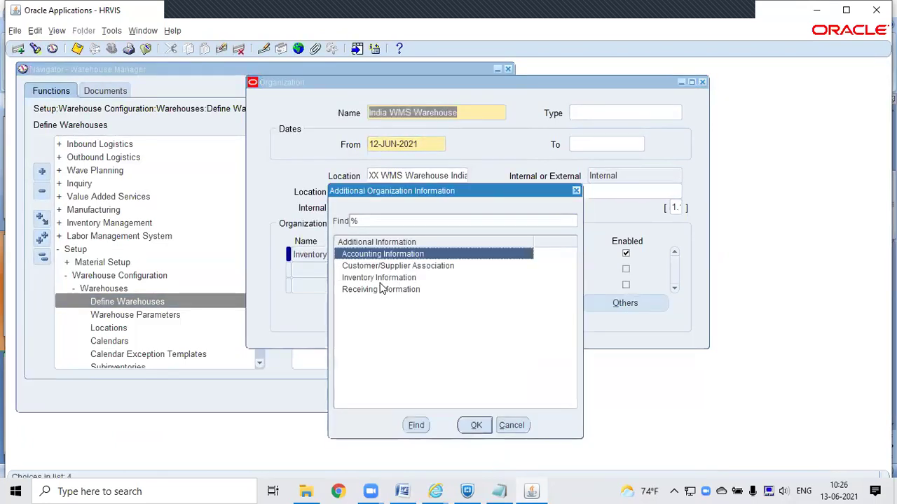
pyautogui.doubleClick(363, 278)
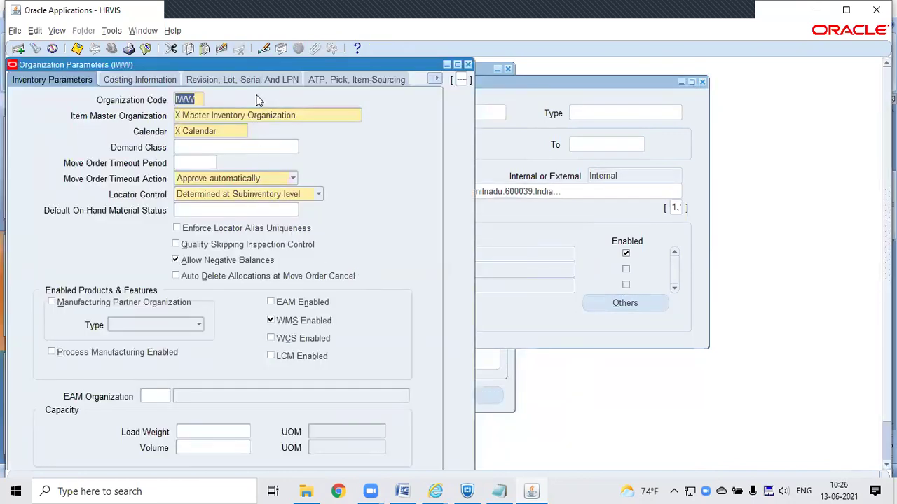
# Step: Enter LPN Total Length 6, Starting LPN Number 1 and prefix IW
pyautogui.click(246, 79)
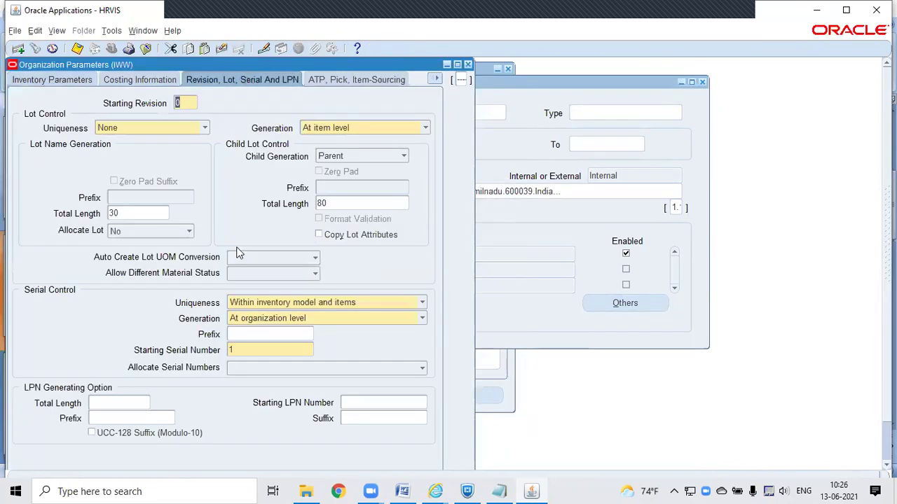
pyautogui.click(122, 401)
pyautogui.write('6')
pyautogui.press('Tab')
pyautogui.write('1')
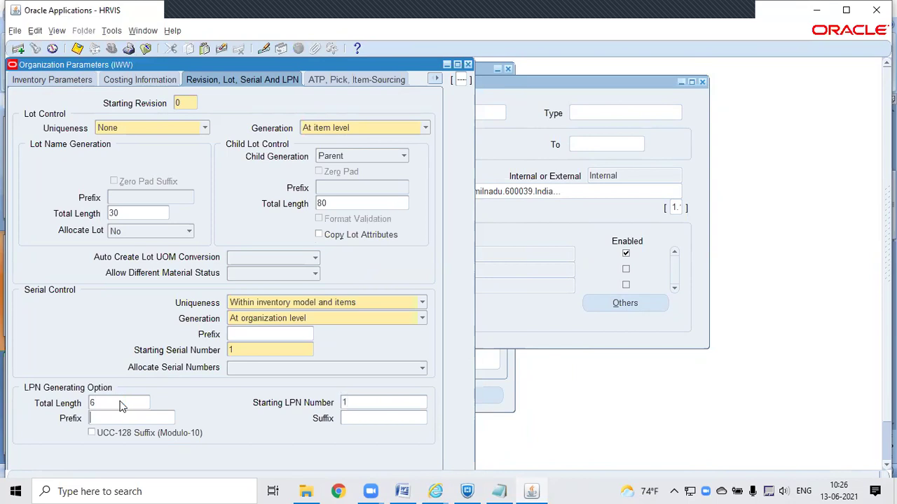
pyautogui.write('IW')
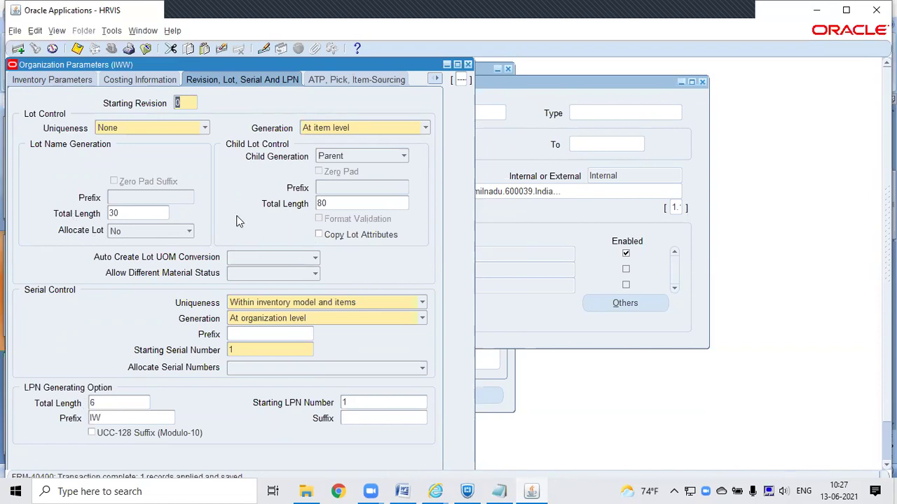
# Step: Tick Pick Confirmation Required on the ATP, Pick, Item-Sourcing settings and save the parameters
pyautogui.click(346, 83)
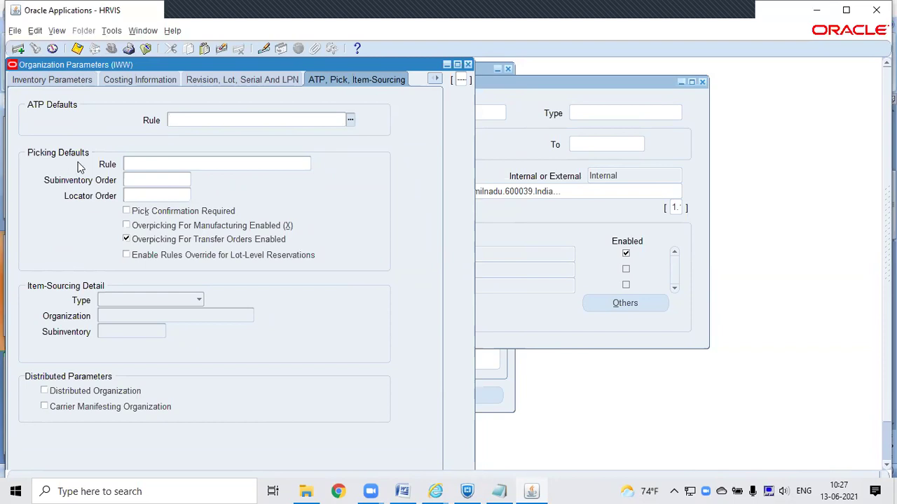
pyautogui.click(154, 163)
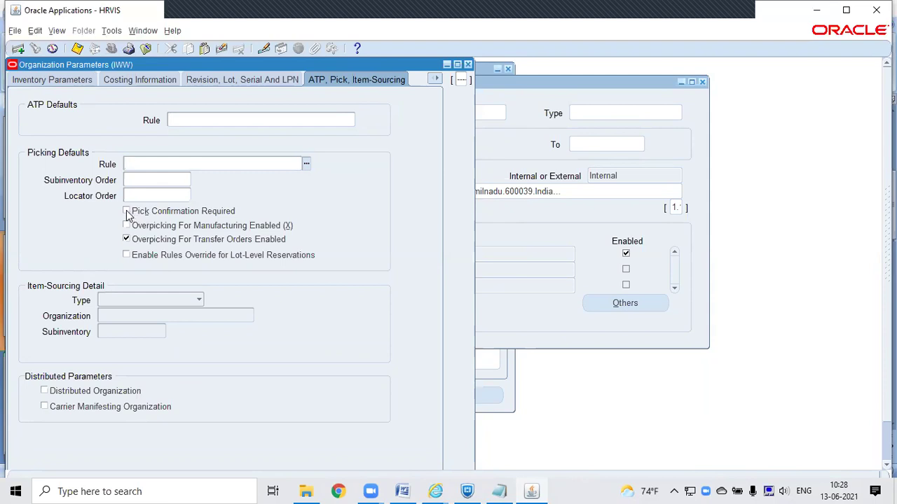
pyautogui.click(127, 212)
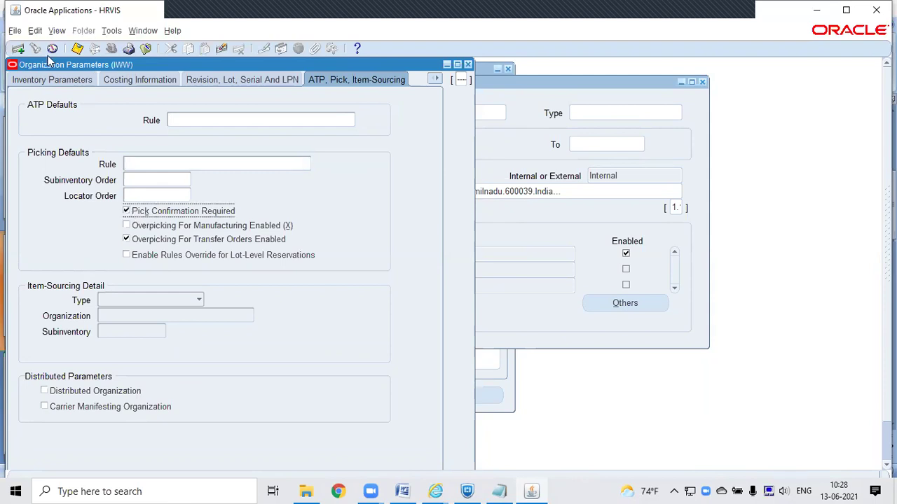
pyautogui.click(77, 49)
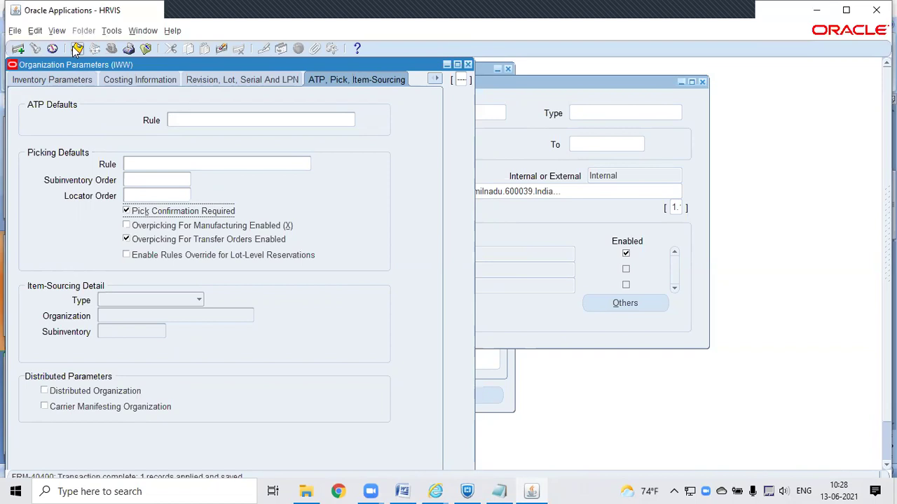
pyautogui.click(77, 48)
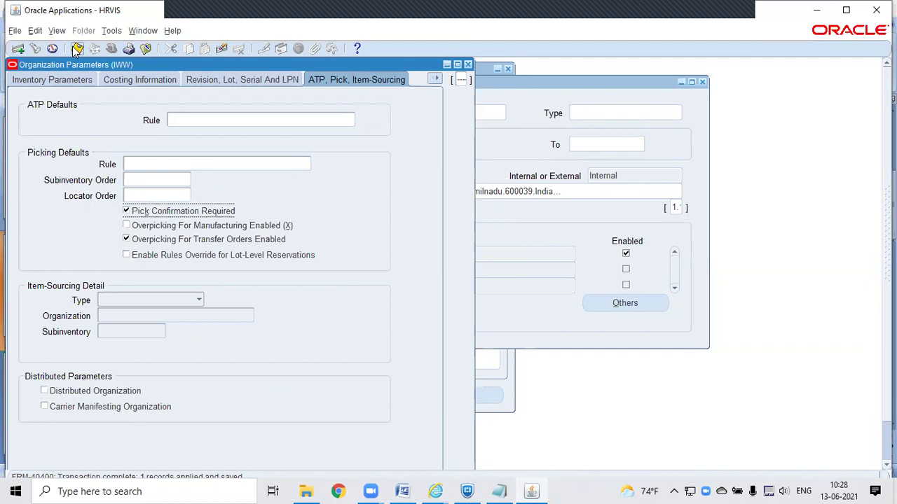
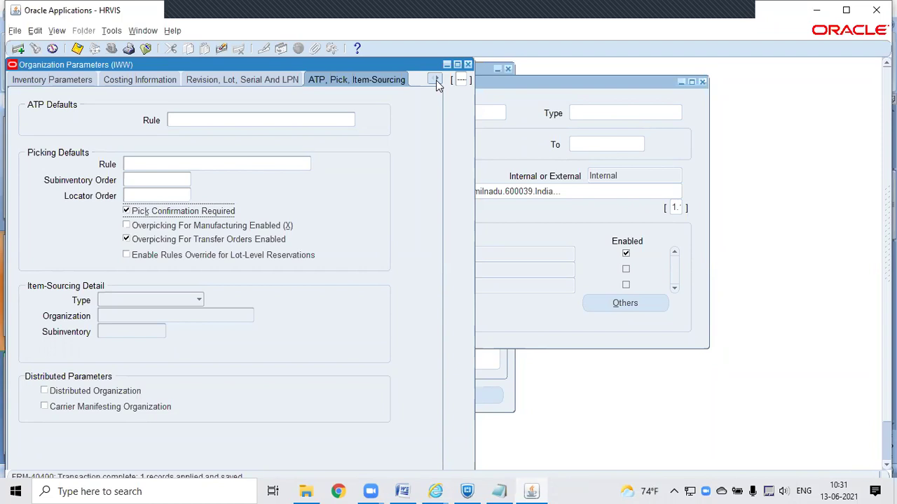
pyautogui.click(437, 80)
pyautogui.click(436, 81)
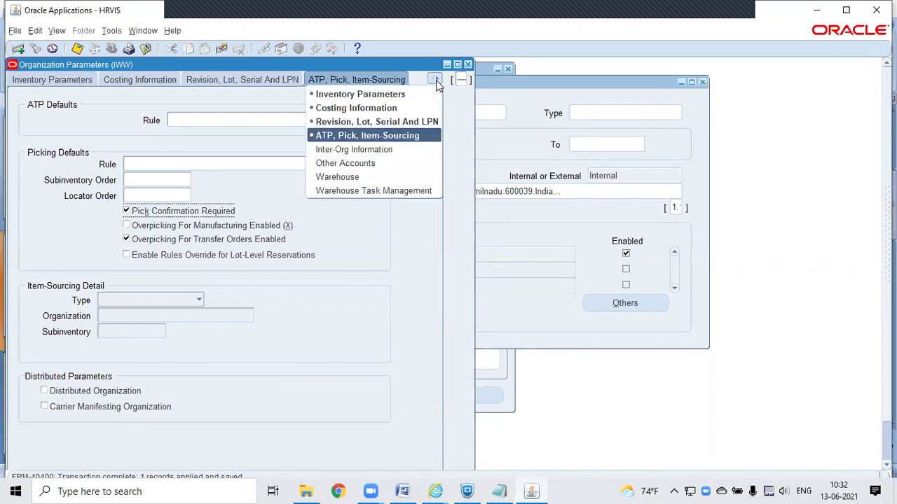
pyautogui.click(375, 147)
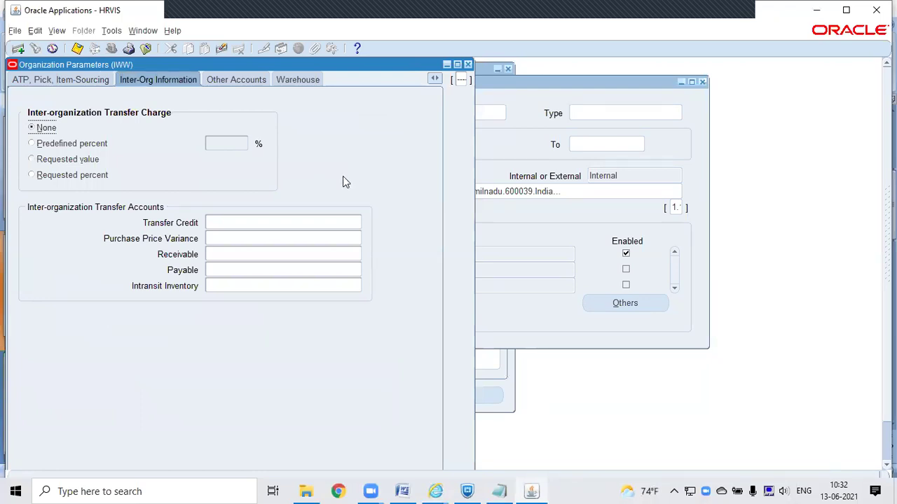
pyautogui.click(261, 222)
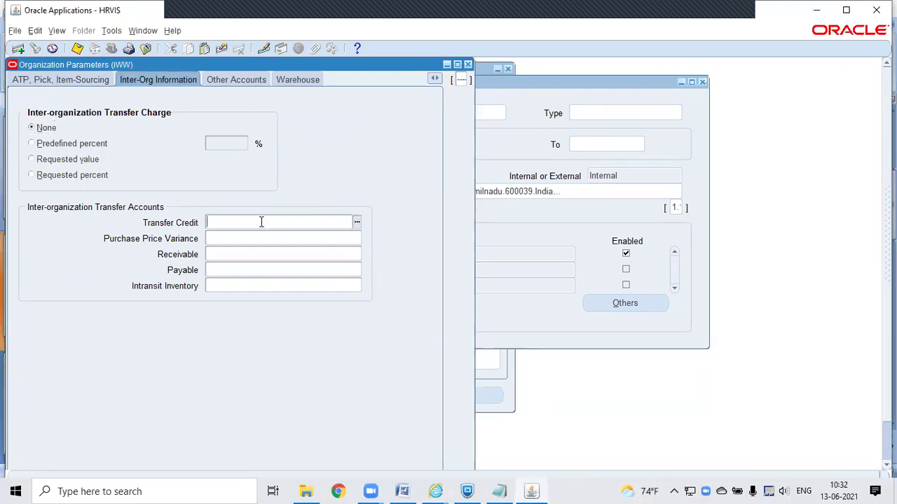
pyautogui.hotkey('ctrl', 'v')
# Step: Fill Purchase Price Variance, Receivable, Payable and Intransit Inventory with the same account and save
pyautogui.press('Tab')
pyautogui.hotkey('ctrl', 'v')
pyautogui.press('Tab')
pyautogui.hotkey('ctrl', 'v')
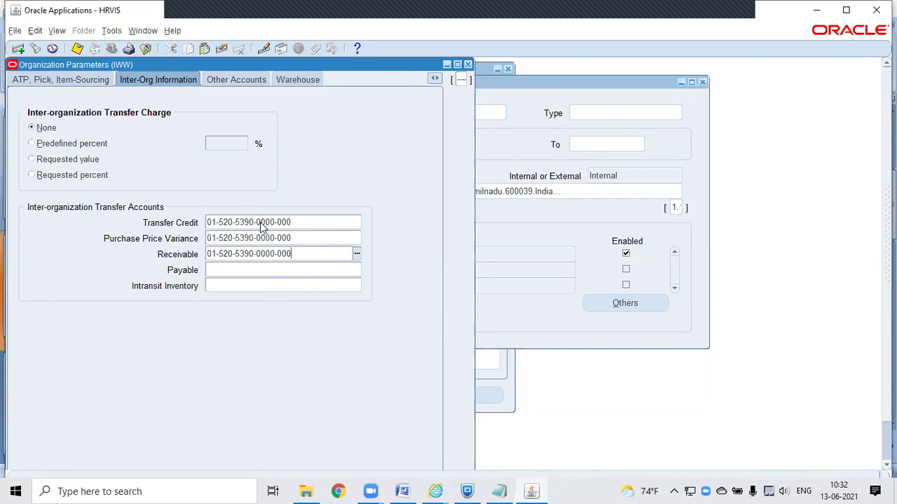
pyautogui.press('Tab')
pyautogui.hotkey('ctrl', 'v')
pyautogui.press('Tab')
pyautogui.hotkey('ctrl', 'v')
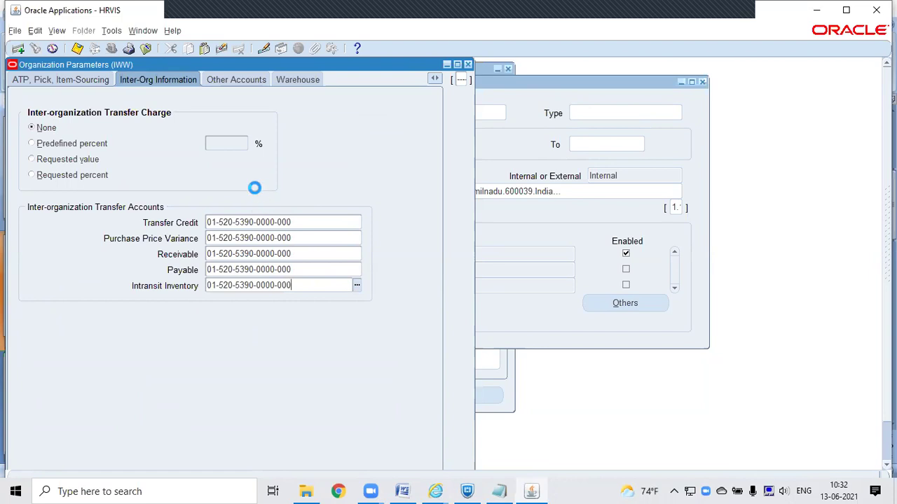
pyautogui.hotkey('ctrl', 's')
pyautogui.click(84, 80)
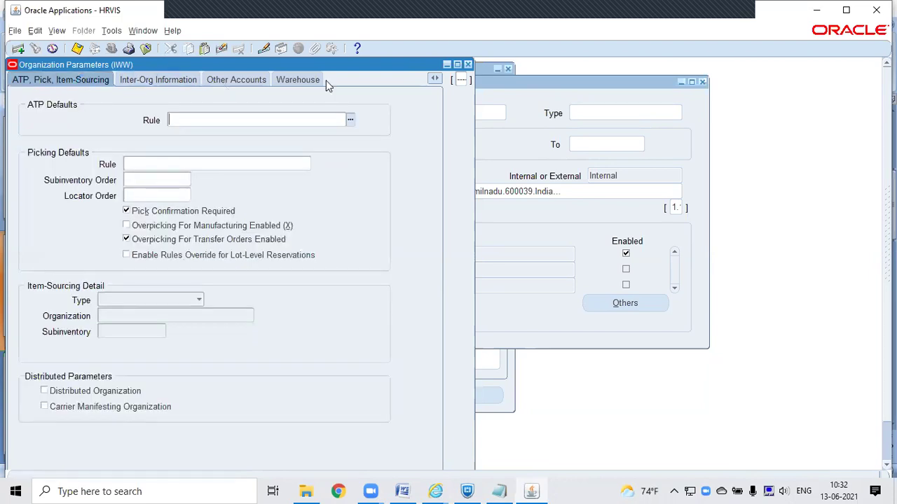
pyautogui.click(432, 80)
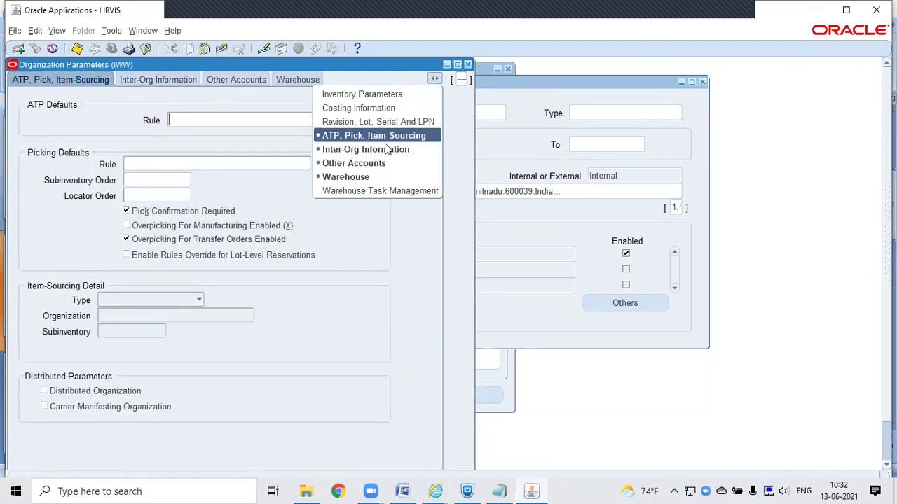
# Step: Show the Revision, Lot, Serial And LPN parameters and select the LPN prefix IW
pyautogui.click(372, 122)
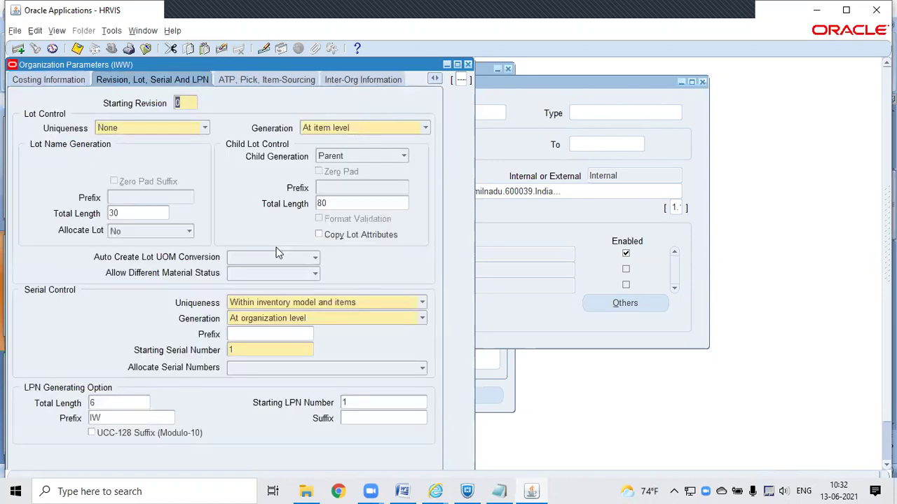
pyautogui.doubleClick(123, 417)
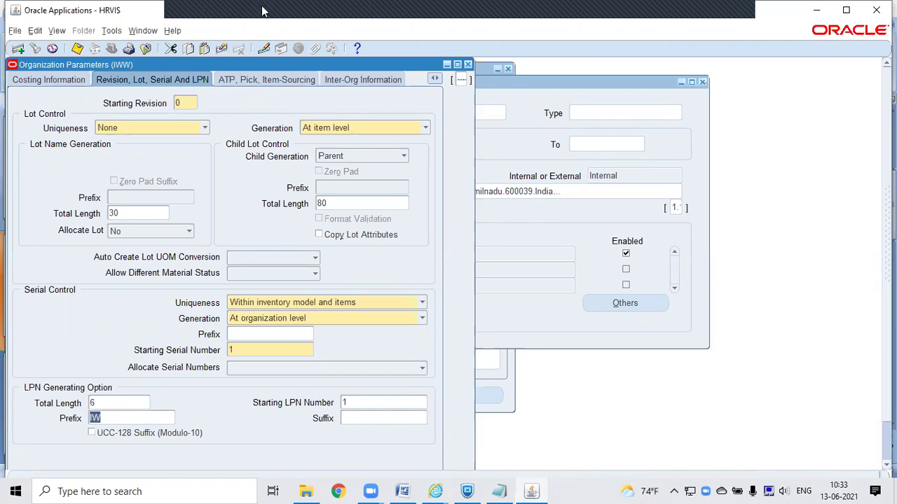
pyautogui.click(199, 12)
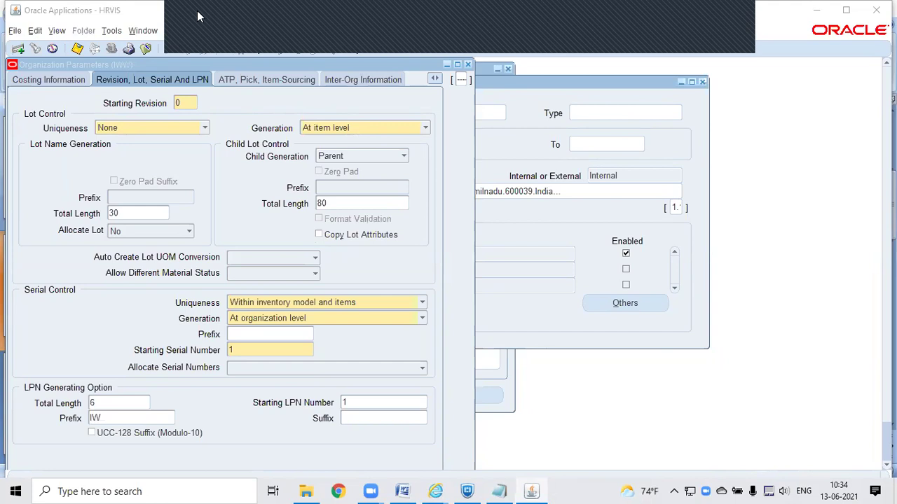
# Step: Start a new Generate LPN request from View > Requests, then cancel it without submitting
pyautogui.click(56, 31)
pyautogui.click(76, 196)
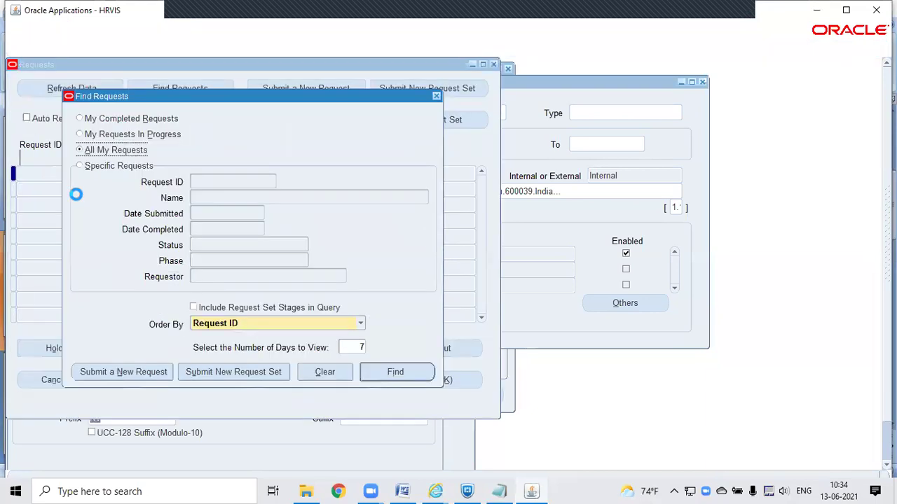
pyautogui.click(149, 371)
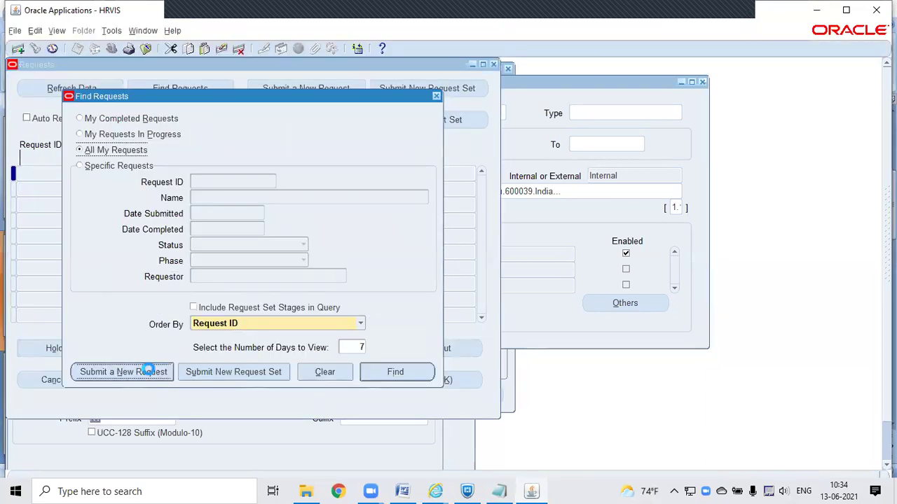
pyautogui.write('GE')
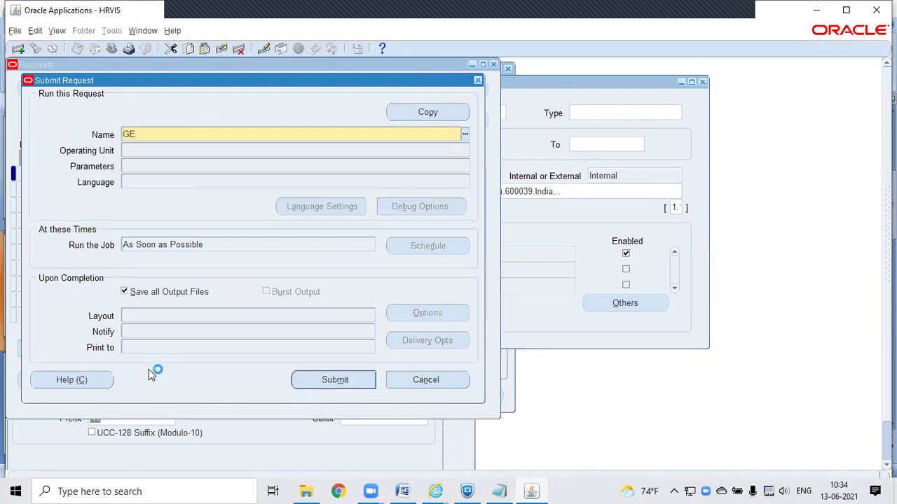
pyautogui.write('NE')
pyautogui.press('Tab')
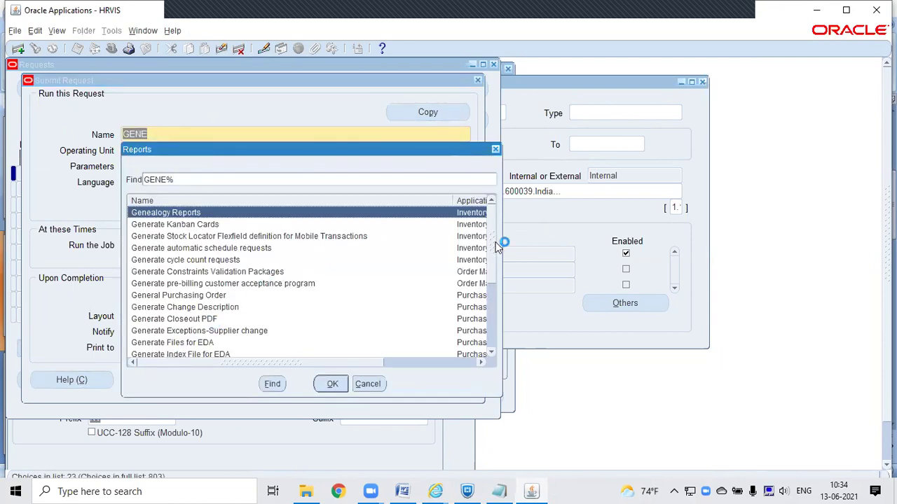
pyautogui.moveTo(489, 244); pyautogui.dragTo(494, 329)
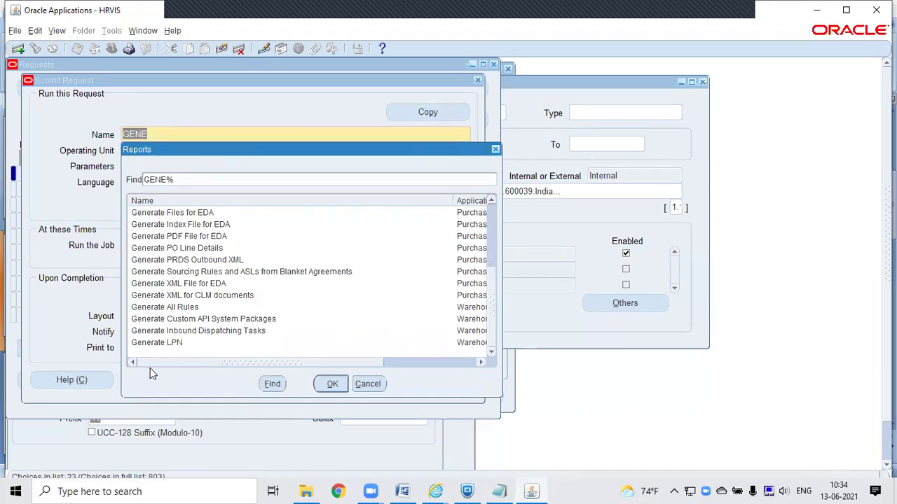
pyautogui.click(146, 343)
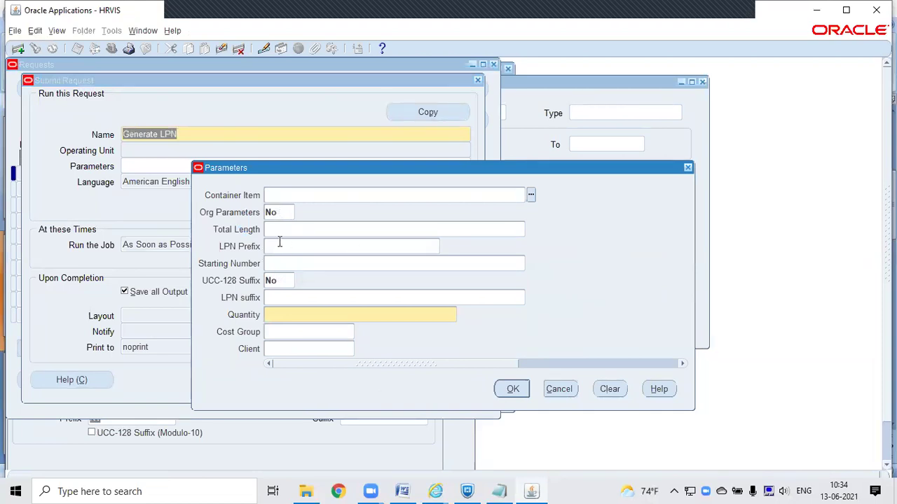
pyautogui.click(559, 389)
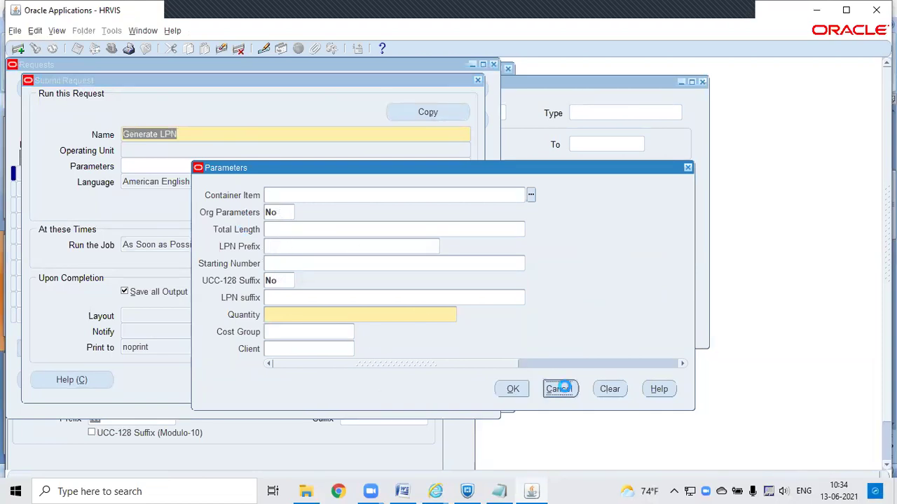
pyautogui.click(441, 382)
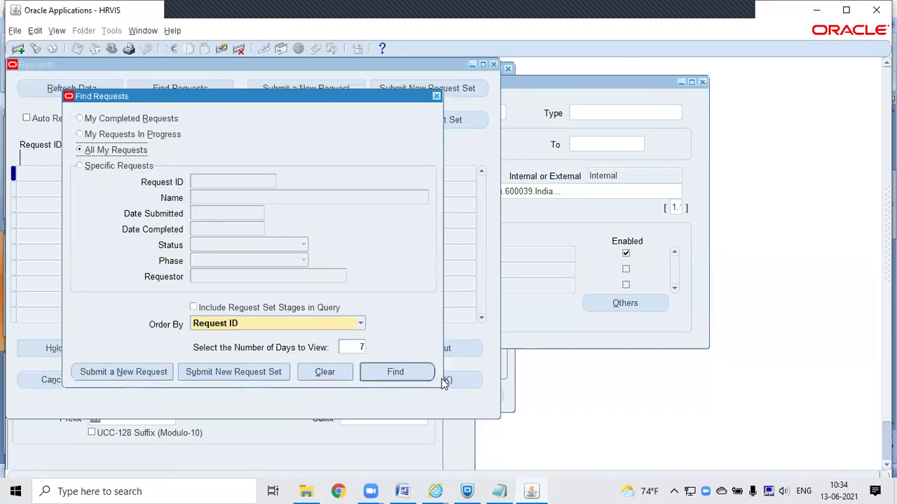
# Step: Close the request windows and select IWW's LPN Total Length value 6
pyautogui.click(435, 97)
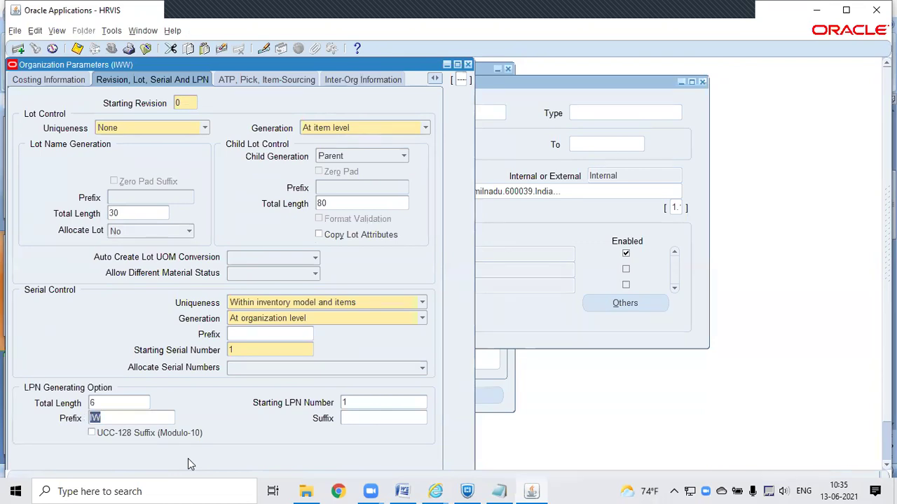
pyautogui.click(111, 400)
pyautogui.doubleClick(112, 400)
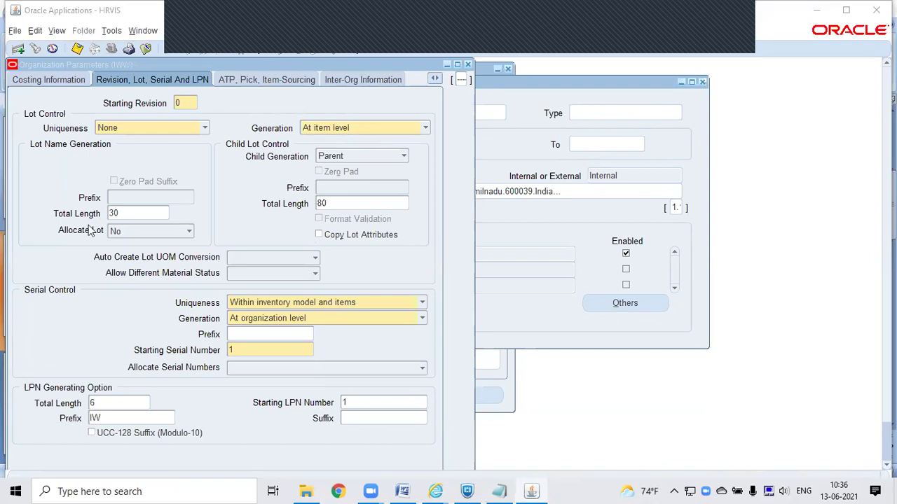
pyautogui.click(246, 81)
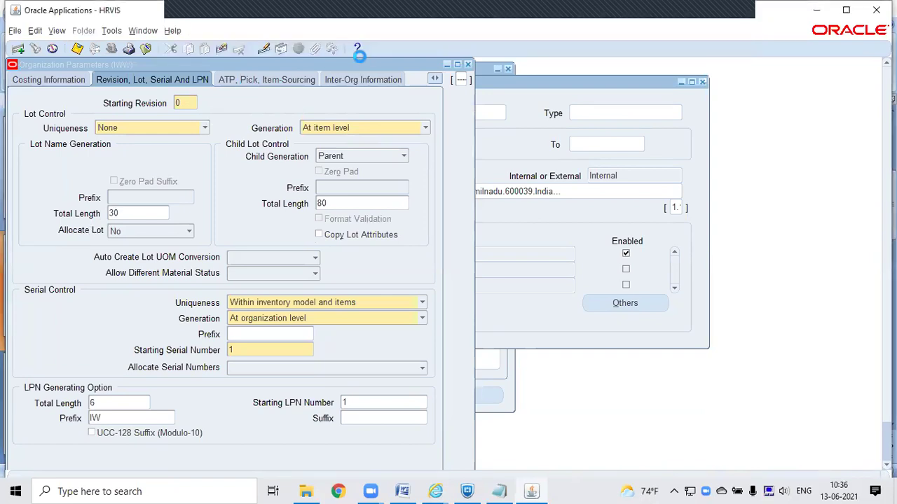
# Step: Review the Inter-Org Information accounts, then move to the Other Accounts parameters
pyautogui.click(362, 80)
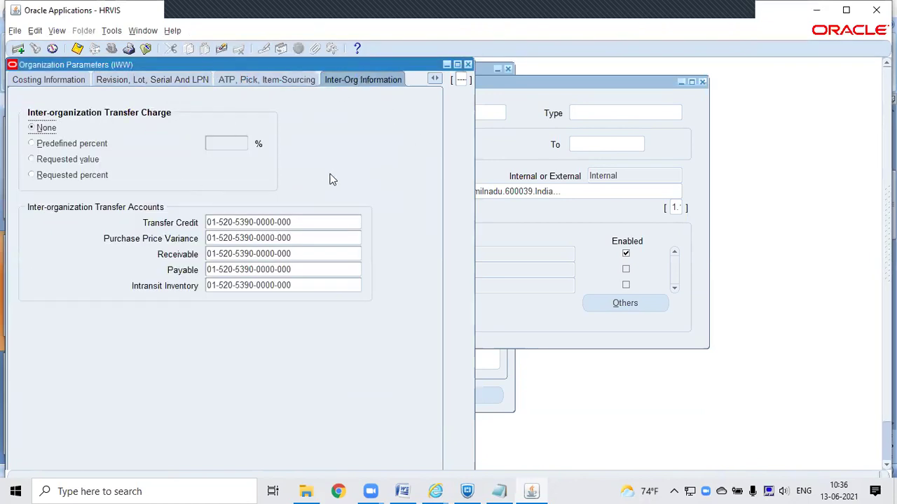
pyautogui.click(438, 79)
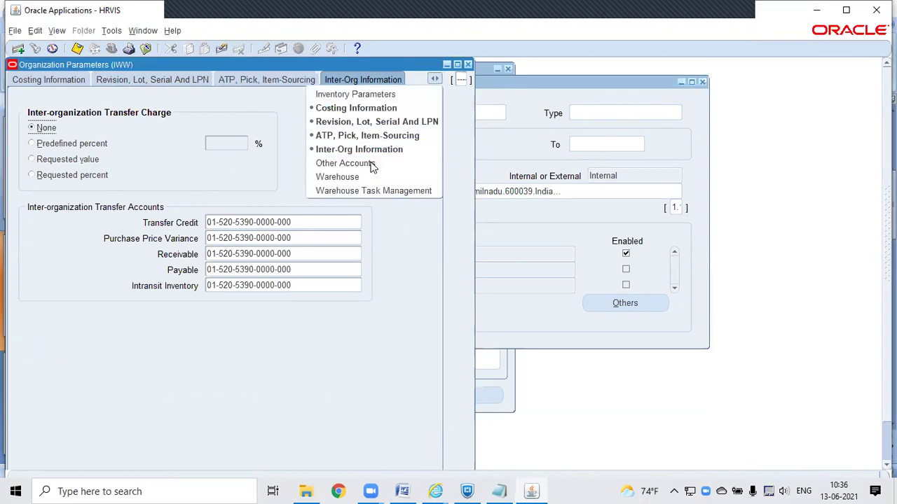
pyautogui.click(372, 166)
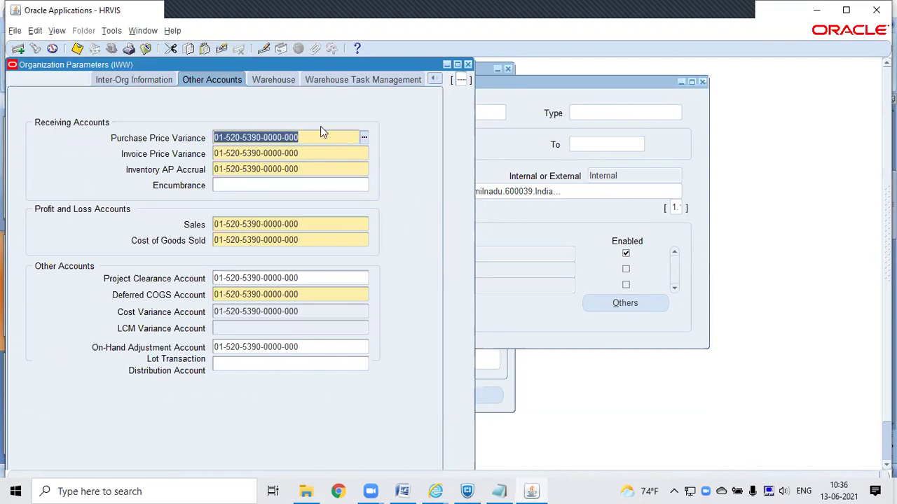
# Step: Compare the Warehouse and Warehouse Task Management parameters, ending on the Warehouse settings
pyautogui.click(276, 84)
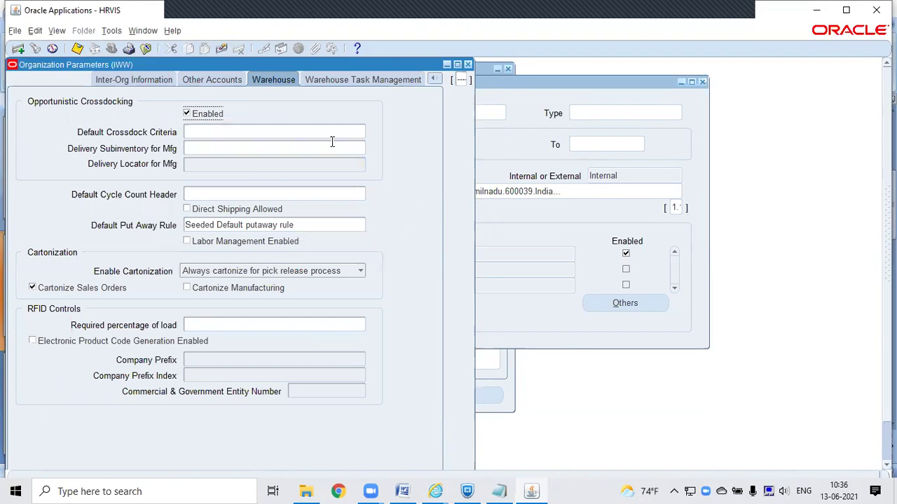
pyautogui.click(377, 82)
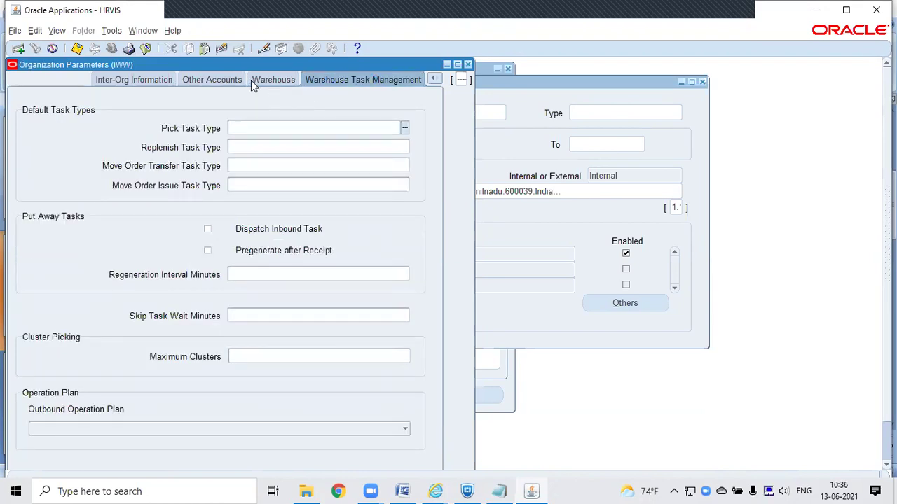
pyautogui.click(251, 78)
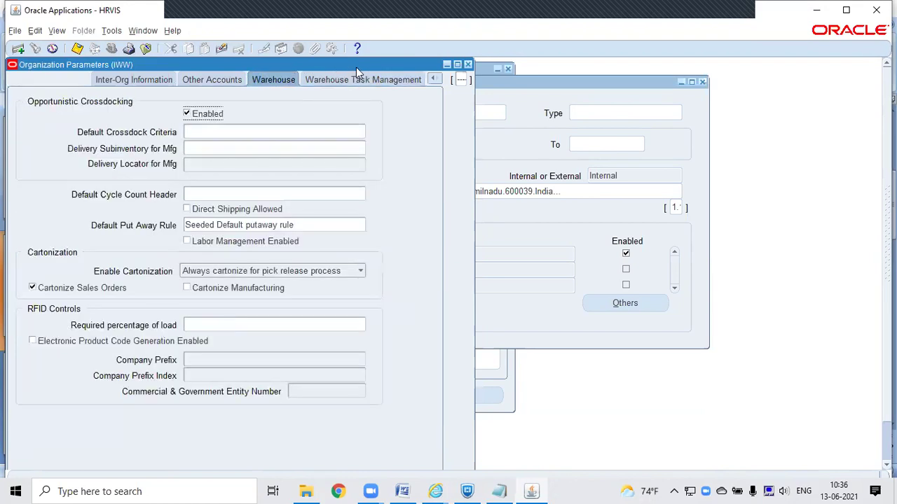
pyautogui.click(354, 77)
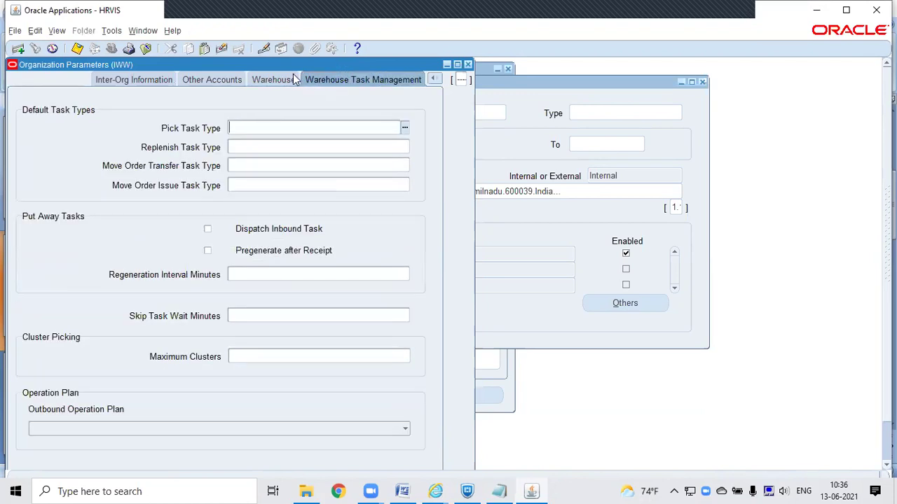
pyautogui.click(273, 80)
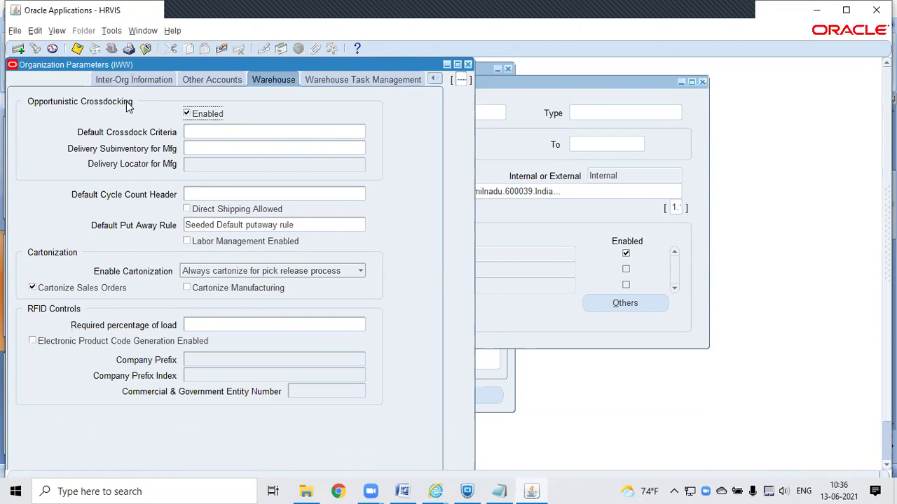
# Step: Uncheck Opportunistic Crossdocking Enabled and look up the empty Default Cycle Count Header list
pyautogui.click(187, 114)
pyautogui.click(187, 115)
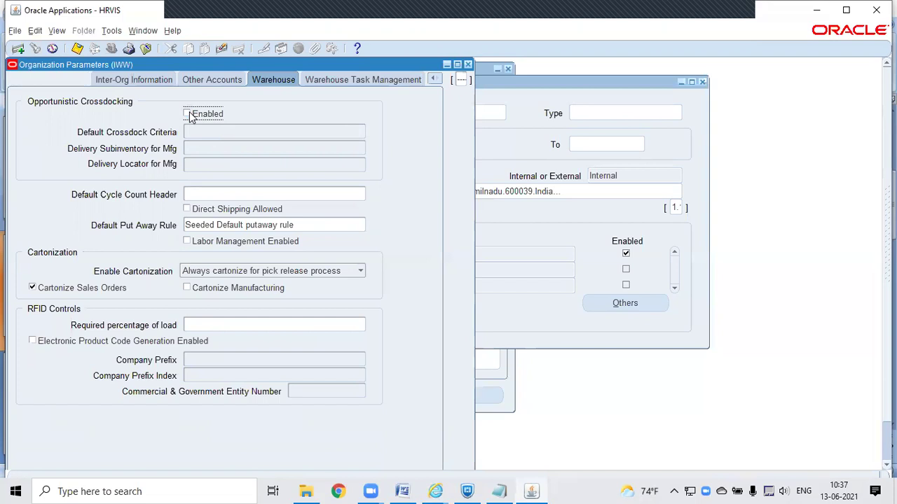
pyautogui.click(263, 196)
pyautogui.click(361, 195)
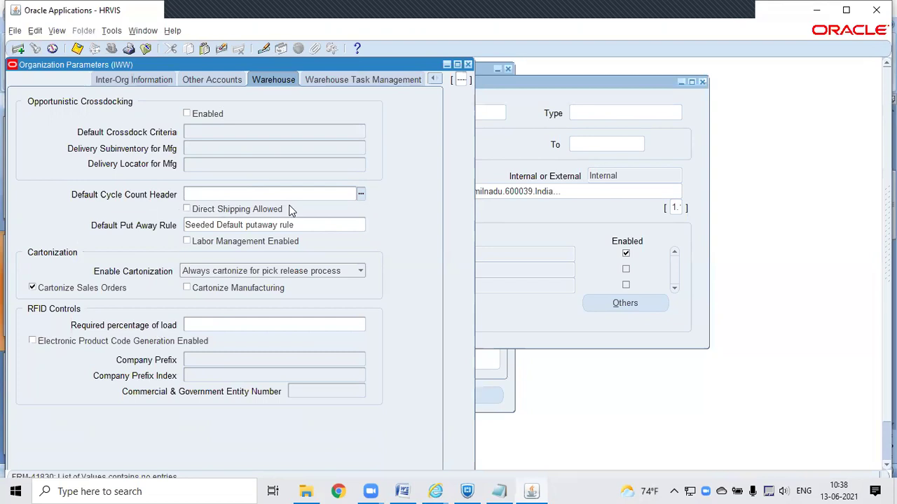
# Step: Tick Direct Shipping Allowed, keeping the Seeded Default put away rule
pyautogui.click(186, 208)
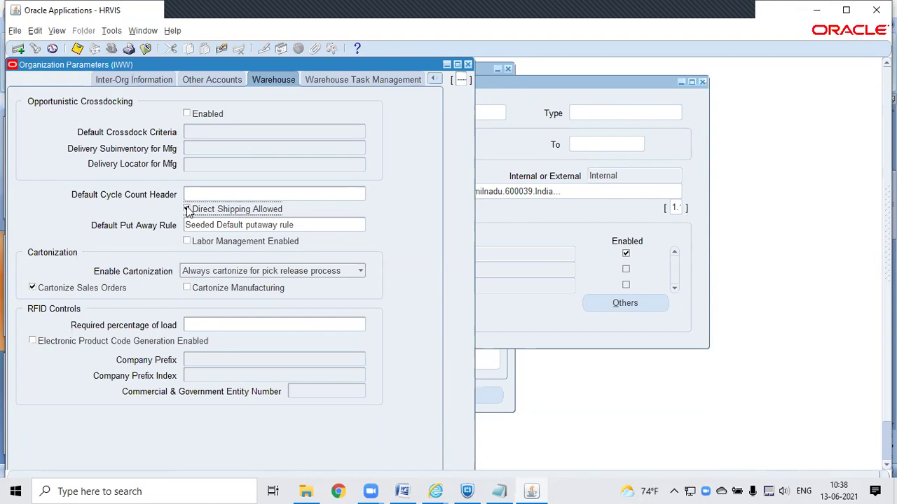
pyautogui.click(320, 224)
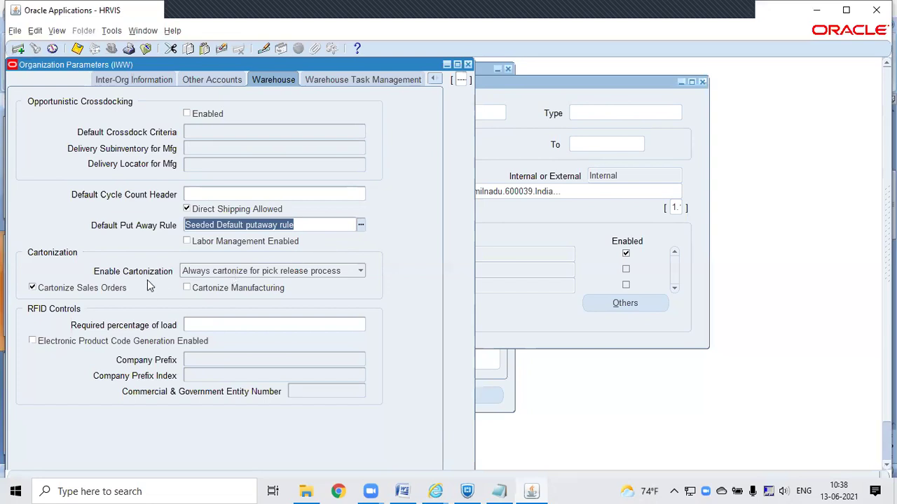
# Step: Set Enable Cartonization to Never cartonize
pyautogui.click(198, 274)
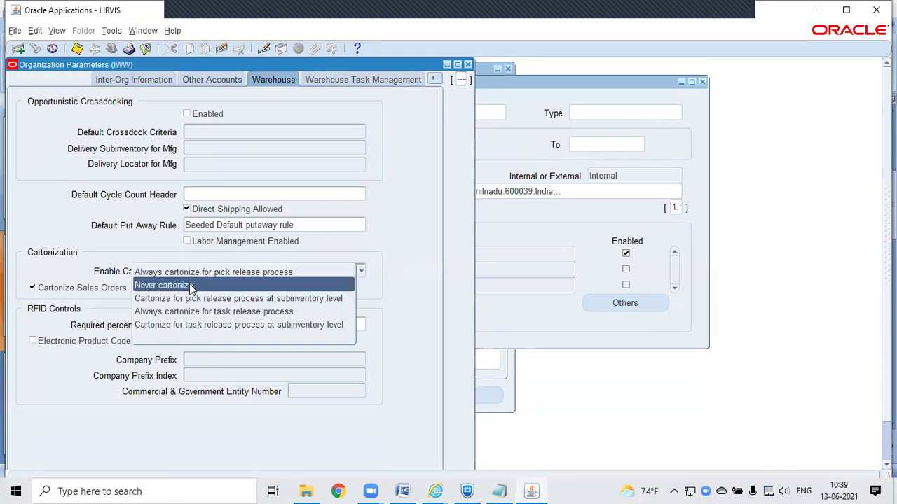
pyautogui.click(190, 287)
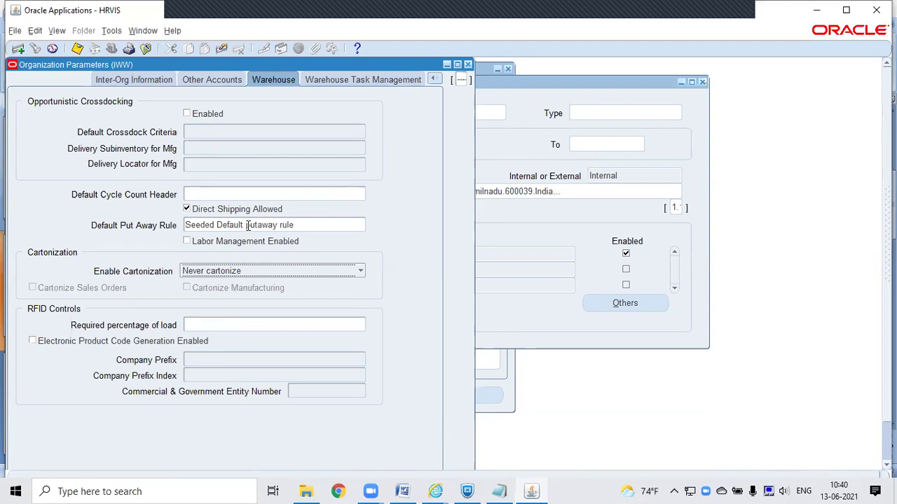
# Step: Show IWW's Warehouse Task Management parameters for task types, putaway and cluster picking
pyautogui.click(353, 79)
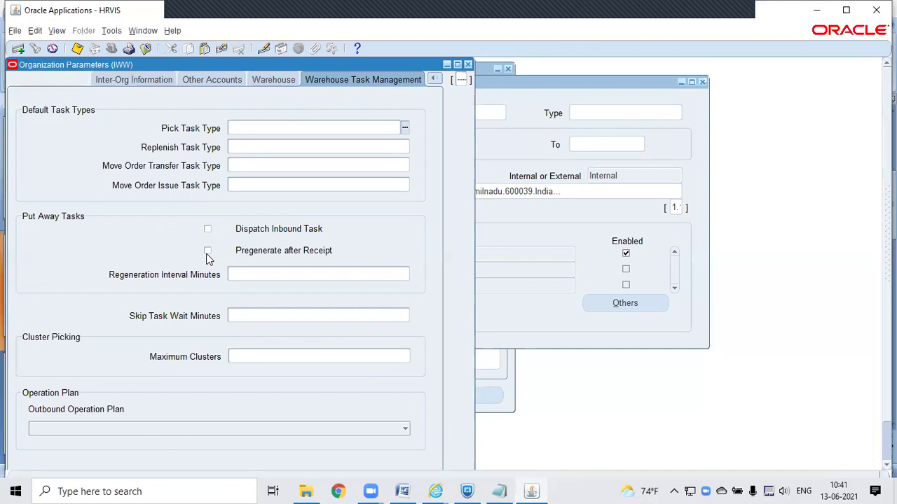
# Step: Move through IWW's warehouse task fields to Maximum Clusters and list the Outbound Operation Plan choices
pyautogui.click(207, 253)
pyautogui.click(239, 276)
pyautogui.click(247, 356)
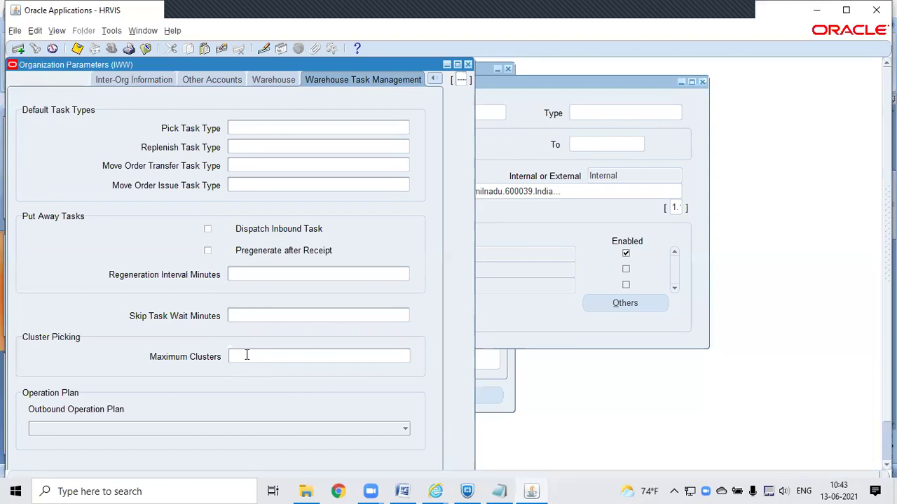
pyautogui.click(247, 355)
pyautogui.click(218, 428)
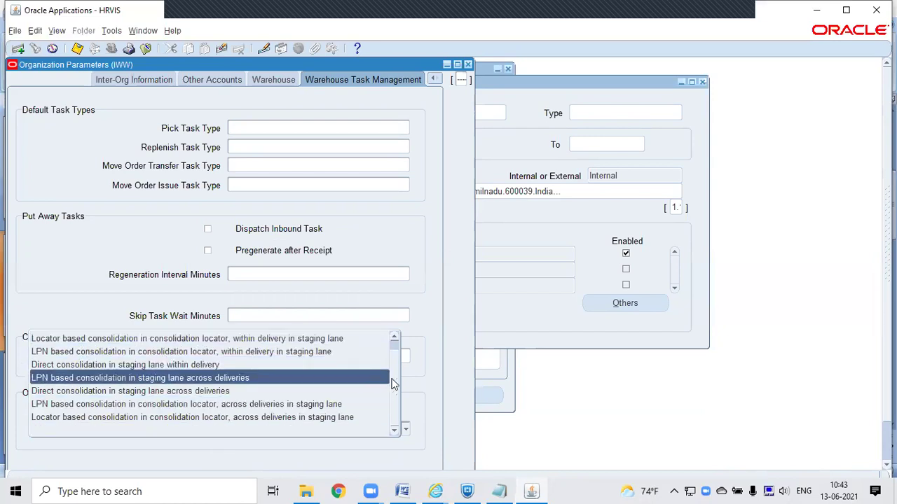
# Step: Choose '(Default) LPN based consolidation in staging lane within delivery' as outbound operation plan and save
pyautogui.scroll(1, 396, 374)
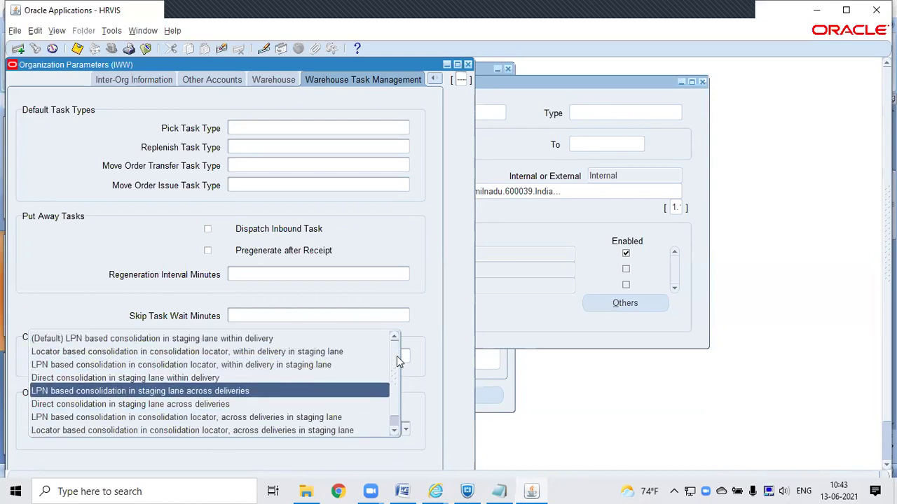
pyautogui.click(341, 341)
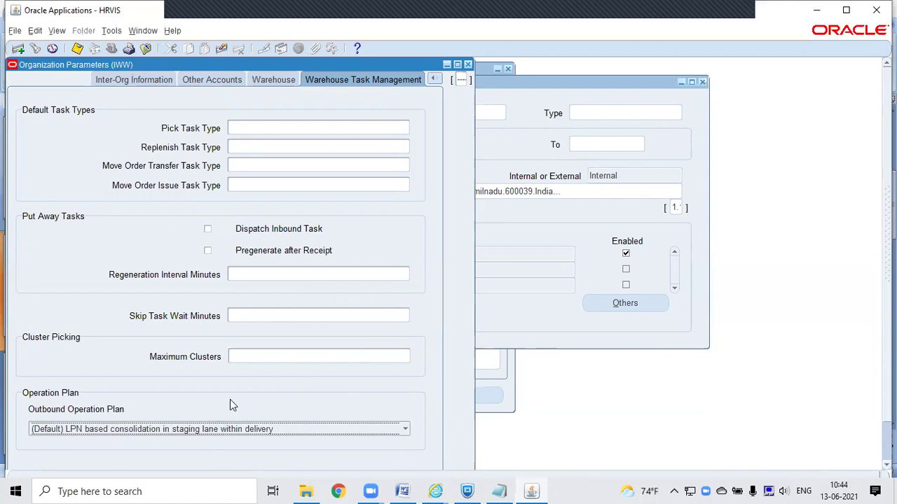
pyautogui.click(77, 53)
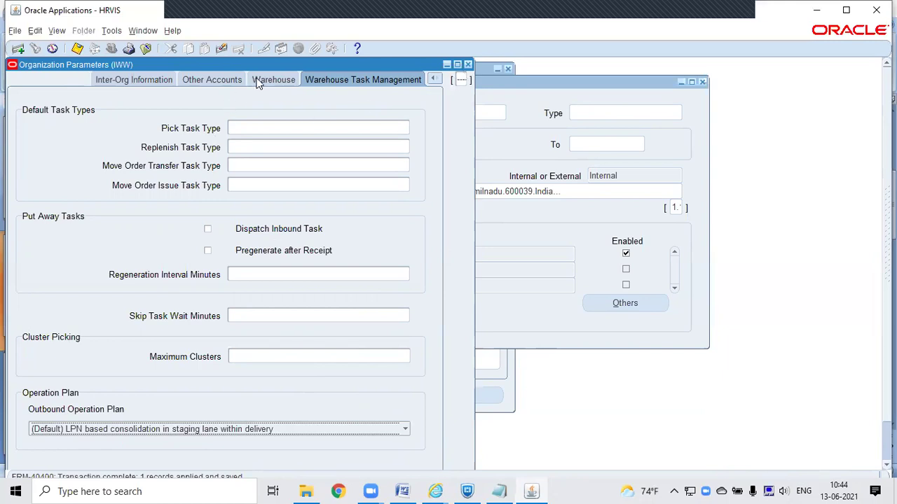
# Step: Switch IWW's organization parameters to the Revision, Lot, Serial And LPN section
pyautogui.click(434, 79)
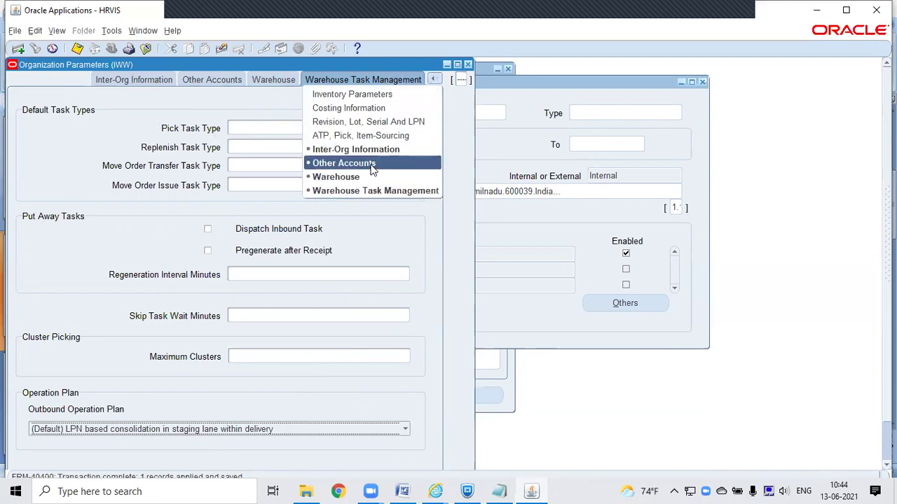
pyautogui.click(385, 124)
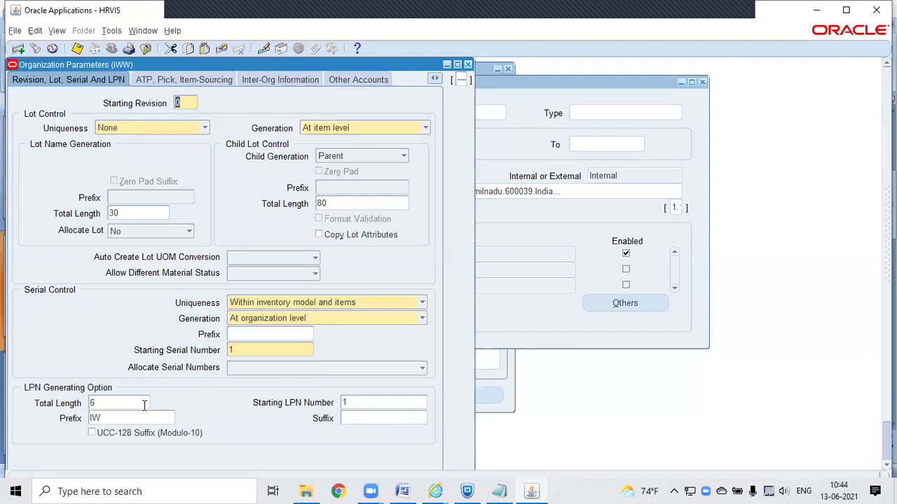
# Step: Bring up and dismiss the Start menu to get the Oracle window out of the way
pyautogui.press('super')
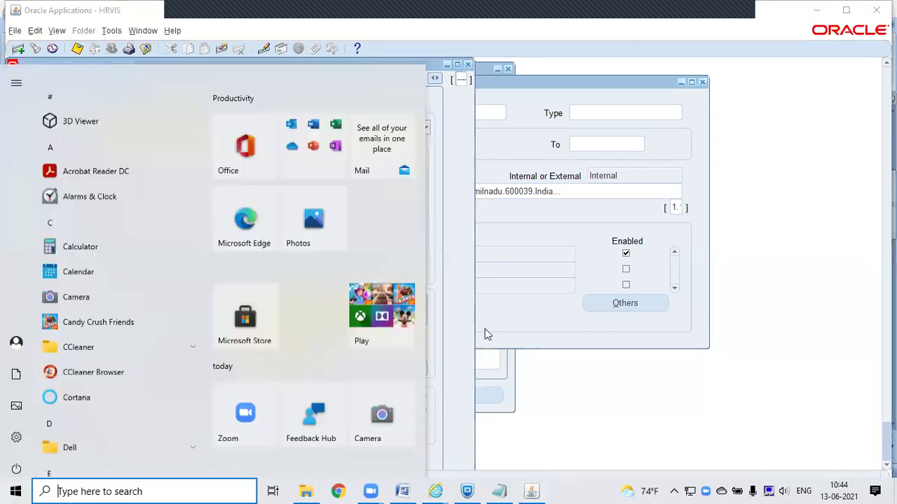
pyautogui.click(497, 303)
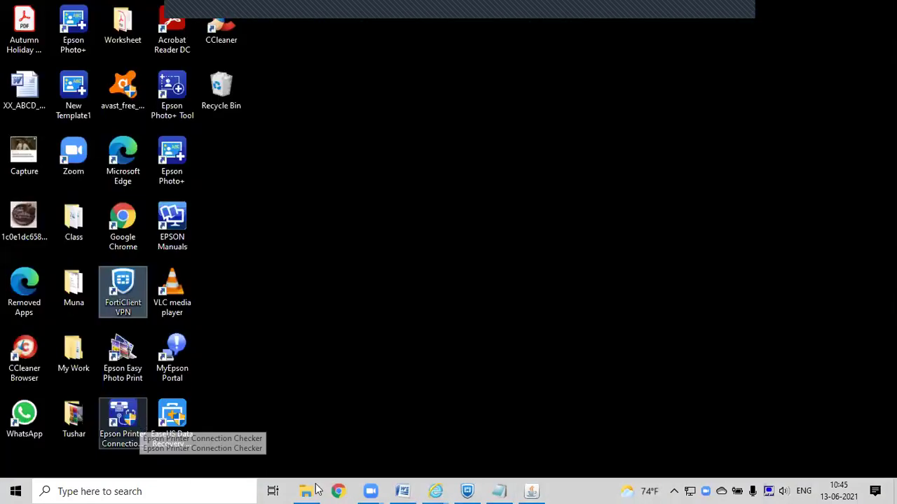
# Step: In File Explorer, go to C:\mwa_production and run the Start_MWA script
pyautogui.click(313, 489)
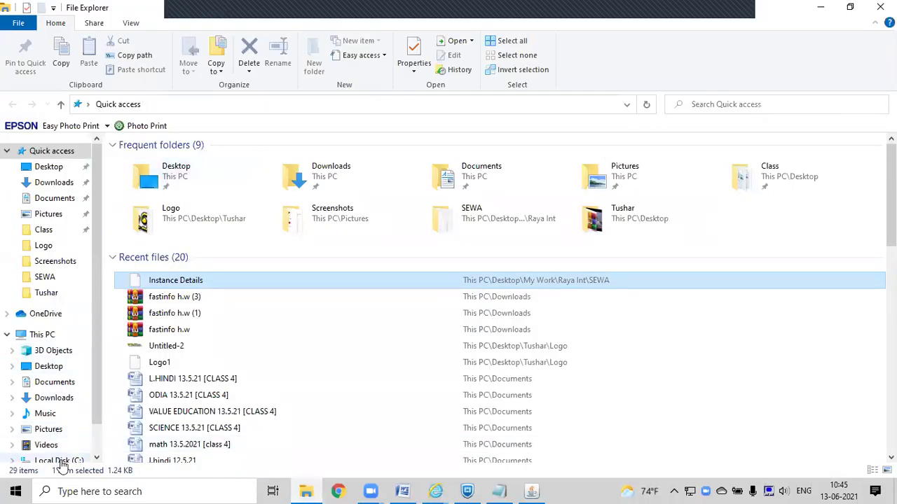
pyautogui.moveTo(96, 379); pyautogui.dragTo(91, 414)
pyautogui.click(74, 419)
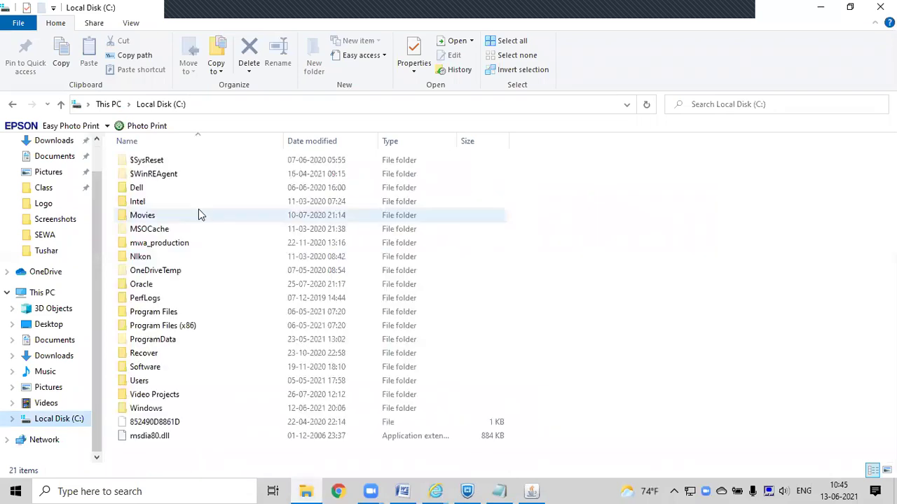
pyautogui.doubleClick(170, 244)
pyautogui.click(152, 201)
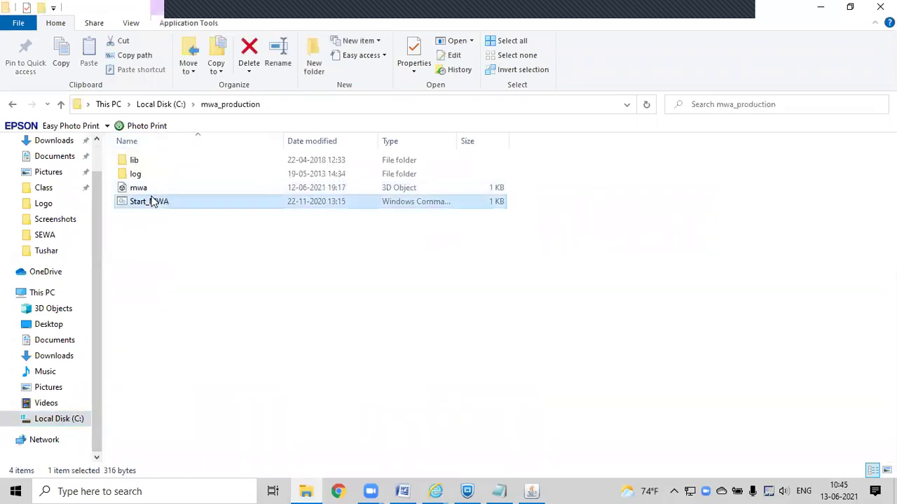
pyautogui.doubleClick(151, 201)
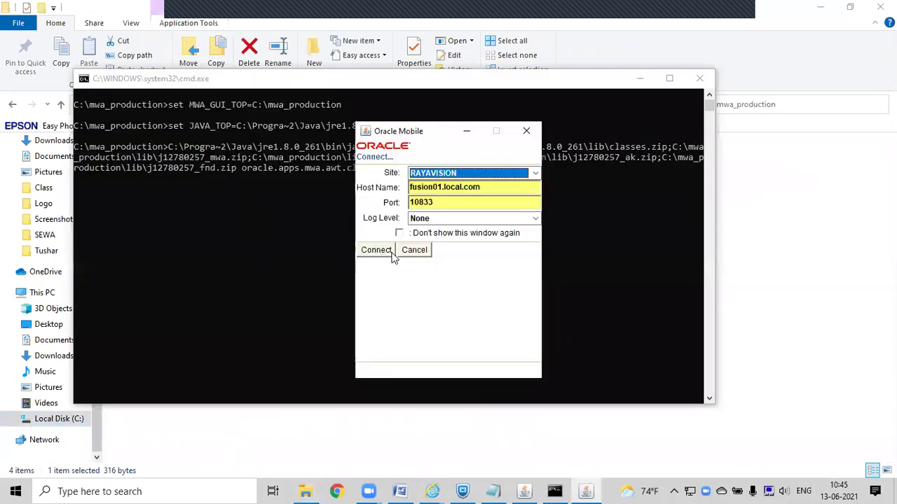
# Step: Connect as a GUI client and log in, re-entering the password after the rejected first attempt
pyautogui.click(390, 252)
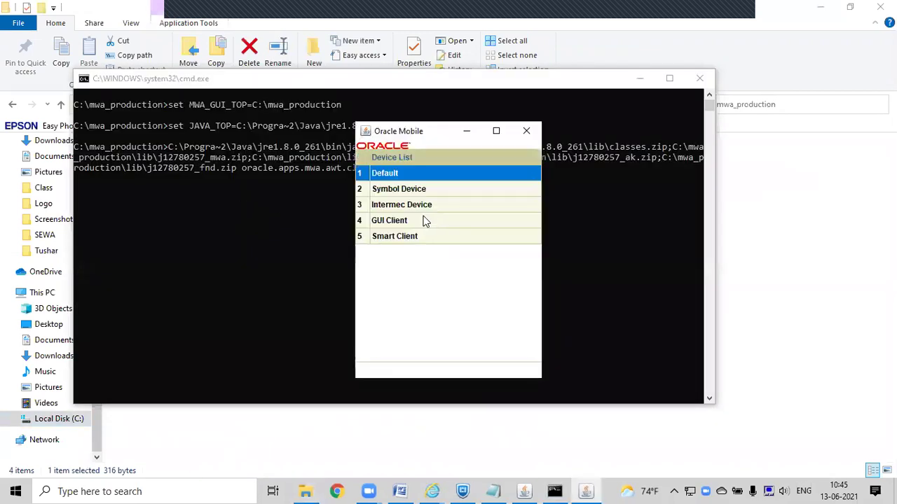
pyautogui.click(414, 220)
pyautogui.click(415, 221)
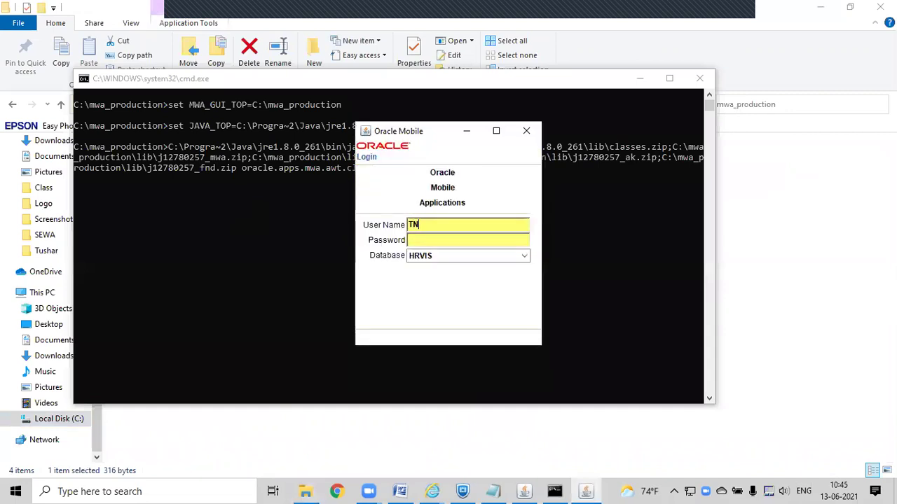
pyautogui.write('OPERA')
pyautogui.write('TIONS')
pyautogui.write('******')
pyautogui.press('Return')
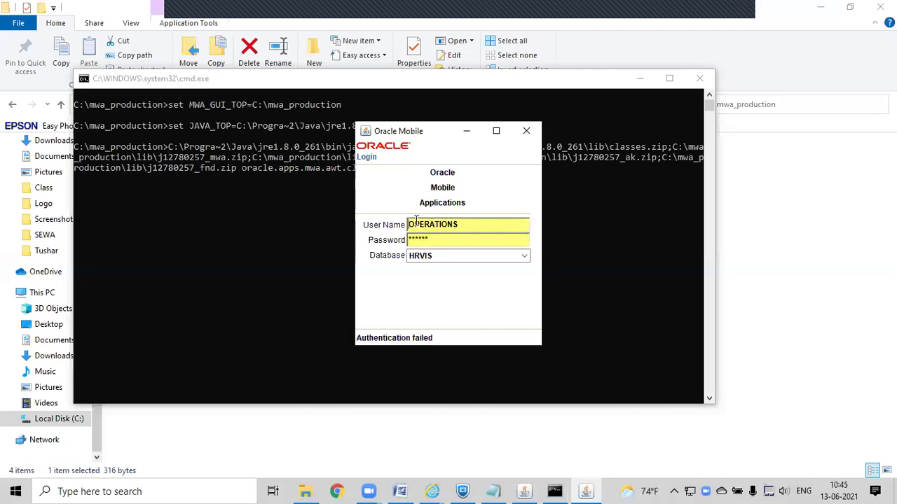
pyautogui.press('Tab')
pyautogui.press('Delete')
pyautogui.press('Delete')
pyautogui.press('Delete')
pyautogui.press('Delete')
pyautogui.press('Delete')
pyautogui.press('Delete')
pyautogui.write('welcome')
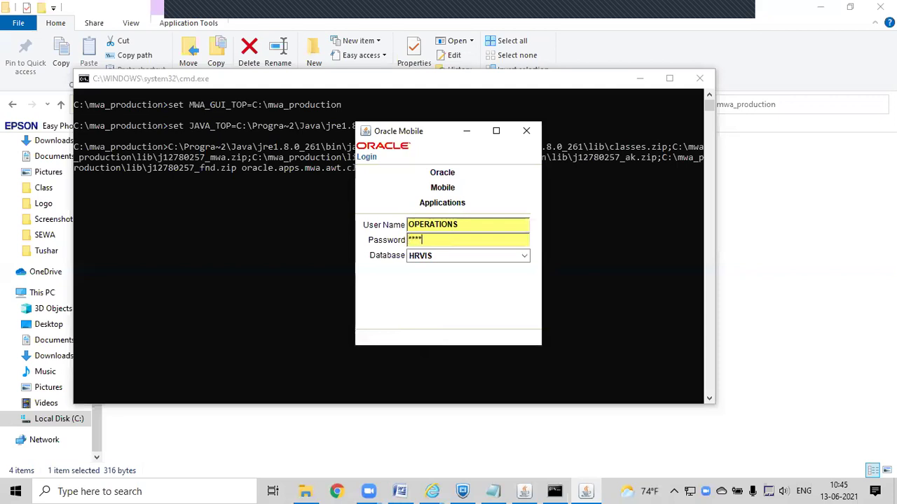
pyautogui.press('Return')
# Step: Open WMS Mobile, Vision Operations (USA) and go to Inbound > Receive > PO
pyautogui.press('Down')
pyautogui.press('Down')
pyautogui.press('Down')
pyautogui.press('Down')
pyautogui.press('Down')
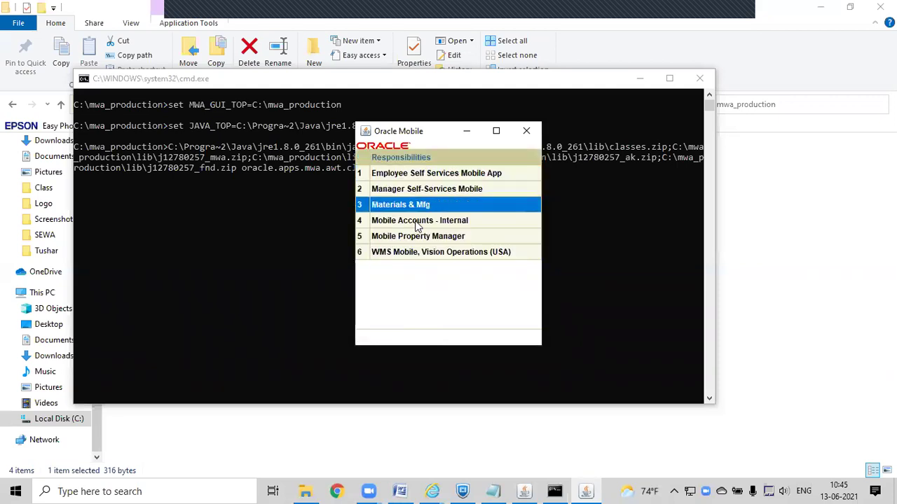
pyautogui.press('Return')
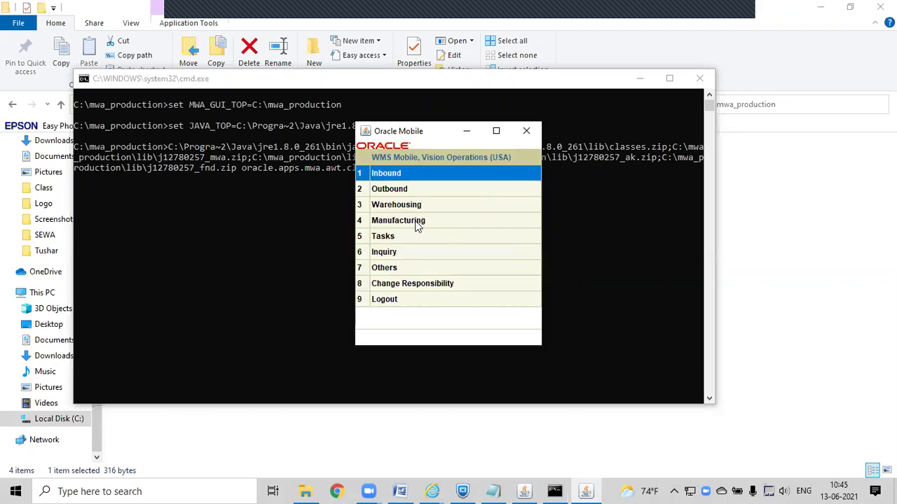
pyautogui.press('Return')
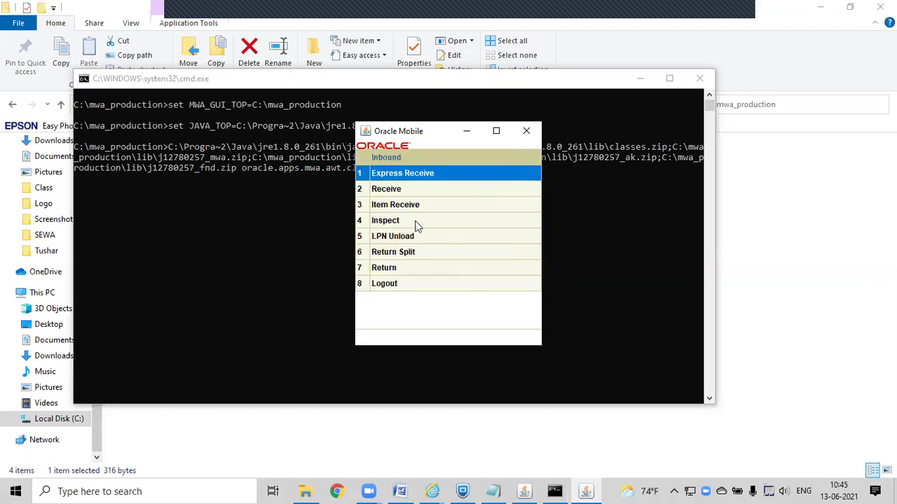
pyautogui.press('Down')
pyautogui.press('Return')
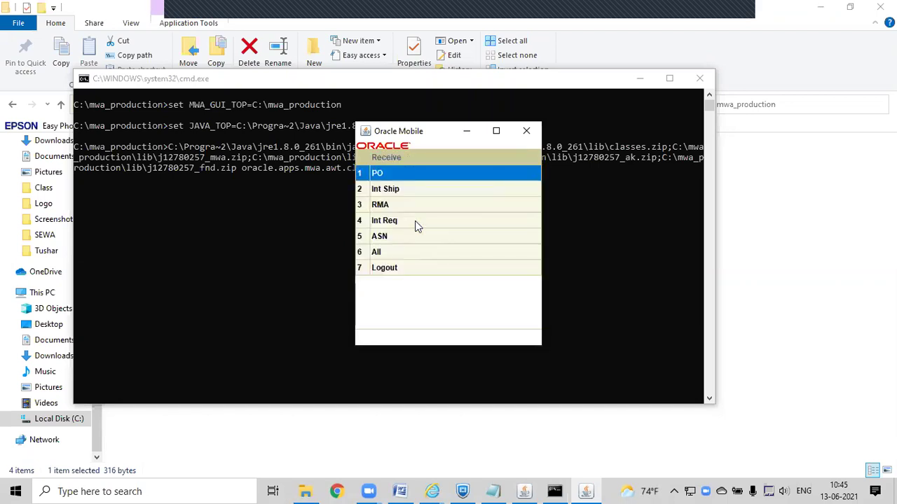
pyautogui.press('Return')
# Step: Search organizations with X% and select XWC for the PO receipt
pyautogui.write('X%')
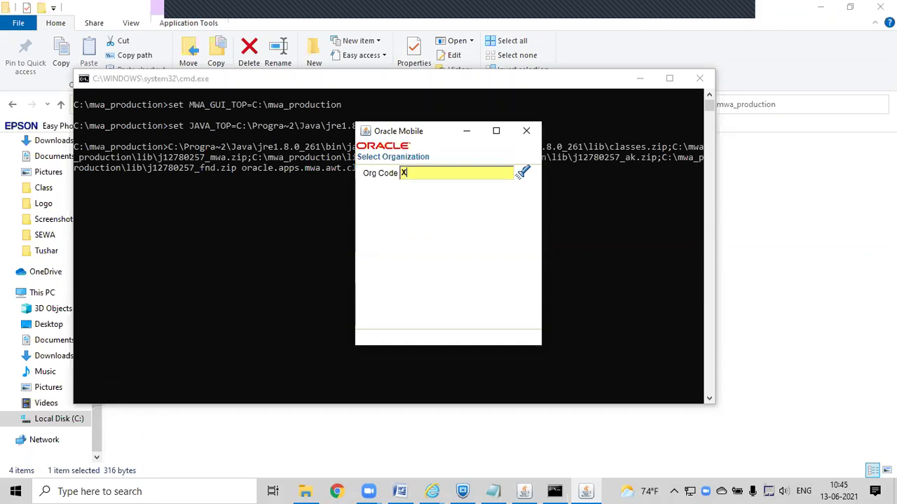
pyautogui.press('Return')
pyautogui.press('Down')
pyautogui.press('Down')
pyautogui.press('Down')
pyautogui.press('Down')
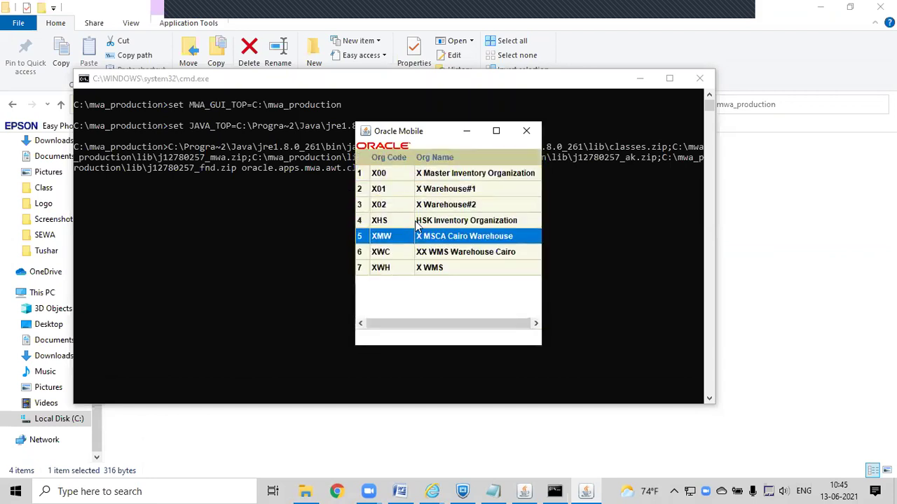
pyautogui.press('Down')
pyautogui.press('Return')
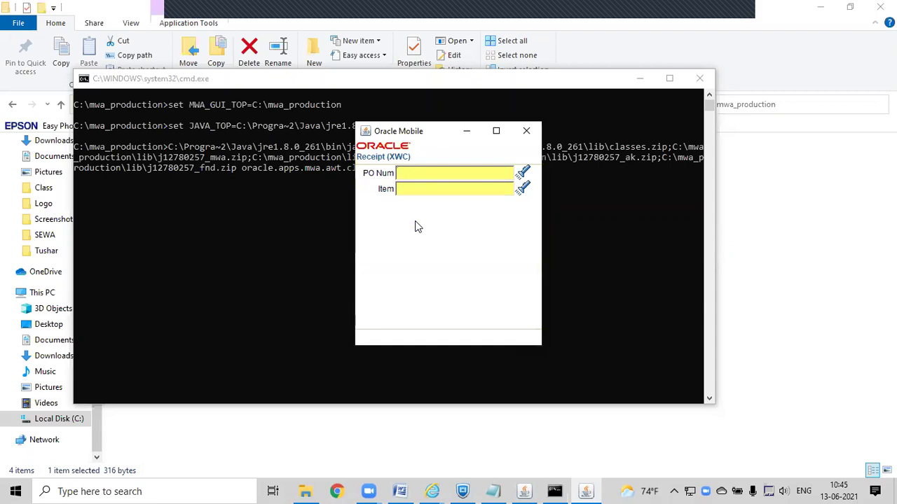
# Step: Enter PO 57 and pick item 100003 (Air Filter) from the PO's item list
pyautogui.write('57')
pyautogui.press('Return')
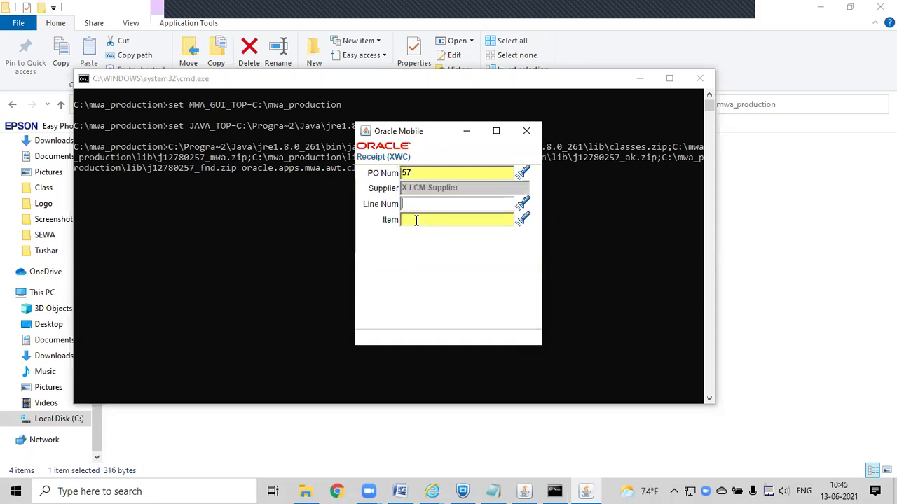
pyautogui.write('%')
pyautogui.press('Return')
pyautogui.press('Return')
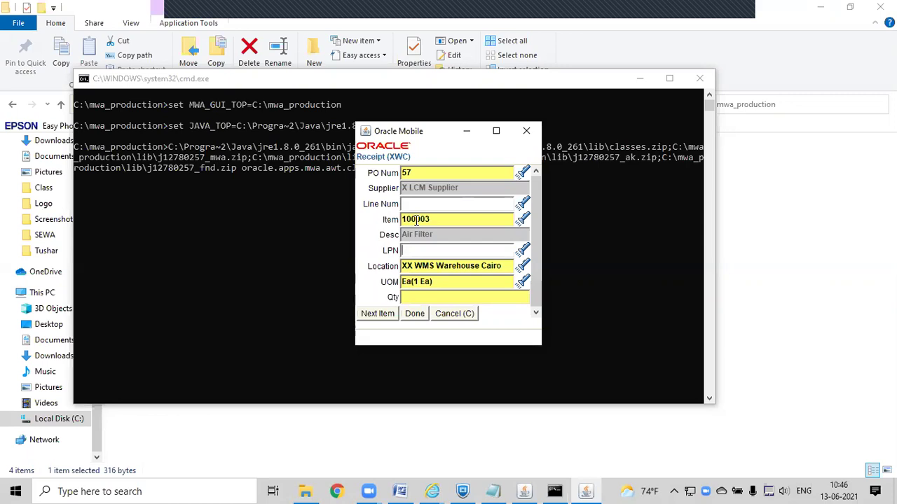
# Step: Enter LPN WMS23232, then clear it and paste XWC018 as the LPN instead
pyautogui.write('WMS23232\\')
pyautogui.press('BackSpace')
pyautogui.press('Return')
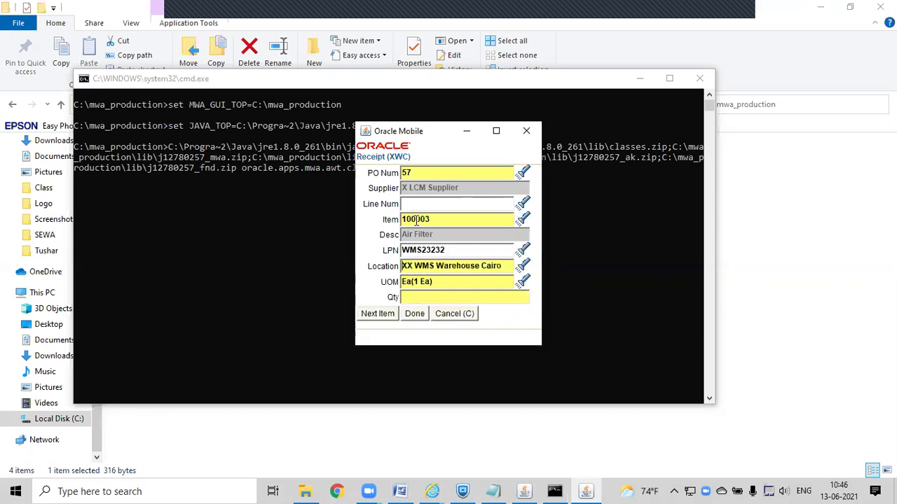
pyautogui.press('Up')
pyautogui.press('Delete')
pyautogui.press('Delete')
pyautogui.press('Delete')
pyautogui.press('Delete')
pyautogui.press('Delete')
pyautogui.press('Delete')
pyautogui.press('Delete')
pyautogui.press('Delete')
pyautogui.write('XWC018')
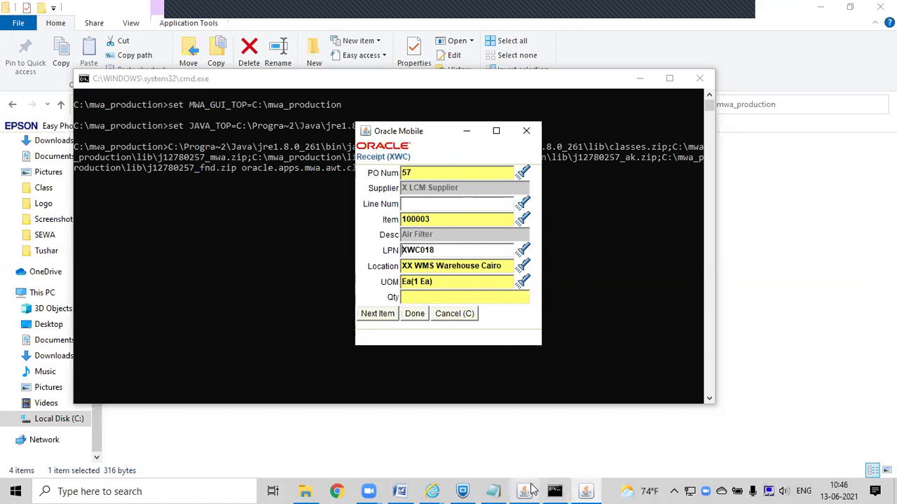
pyautogui.click(530, 488)
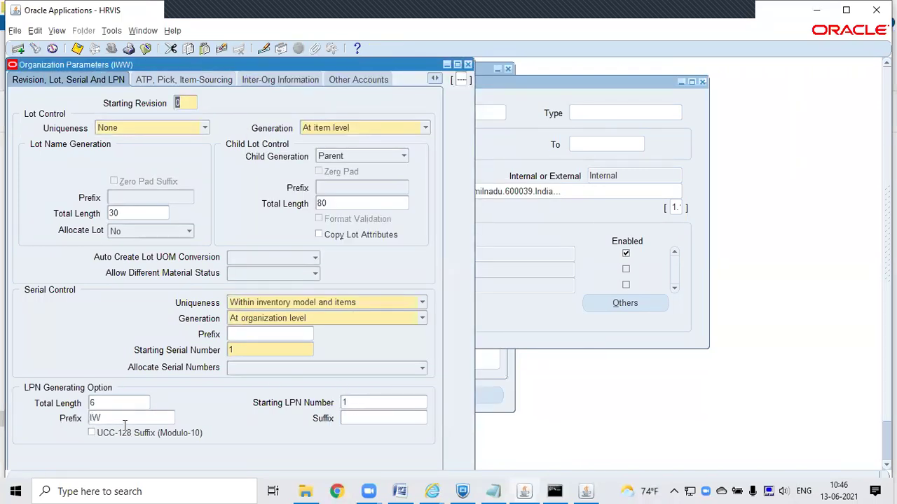
# Step: After checking IWW's LPN prefix IW, length 6, bring the mobile receipt window back in front
pyautogui.hotkey('alt', 'Tab')
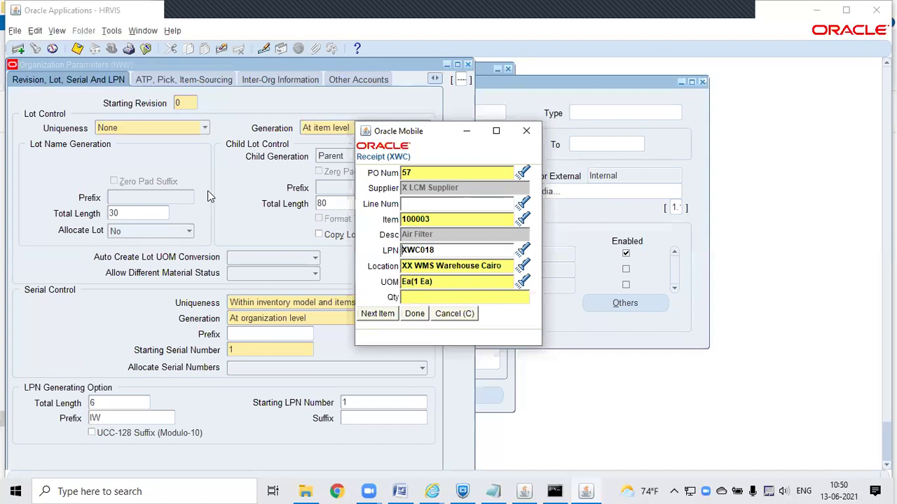
# Step: Bring the Organization window forward, then return to the mobile receipt and select the LPN value
pyautogui.click(56, 31)
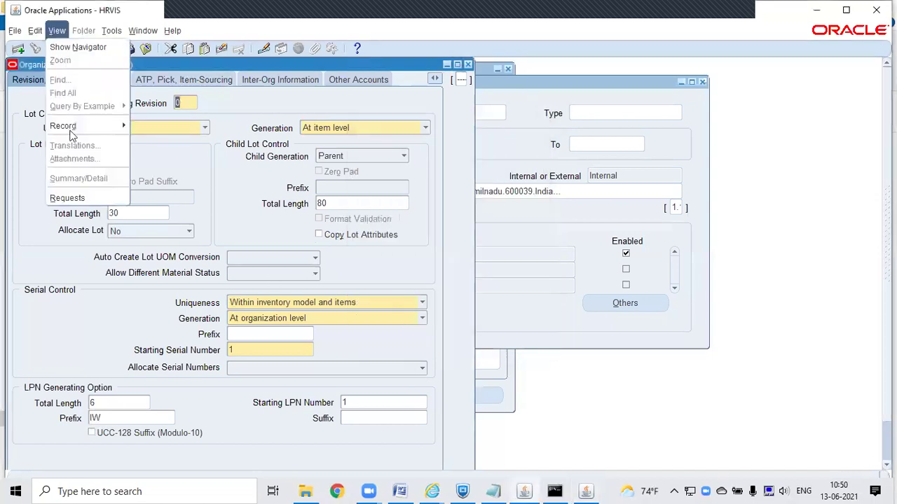
pyautogui.click(459, 284)
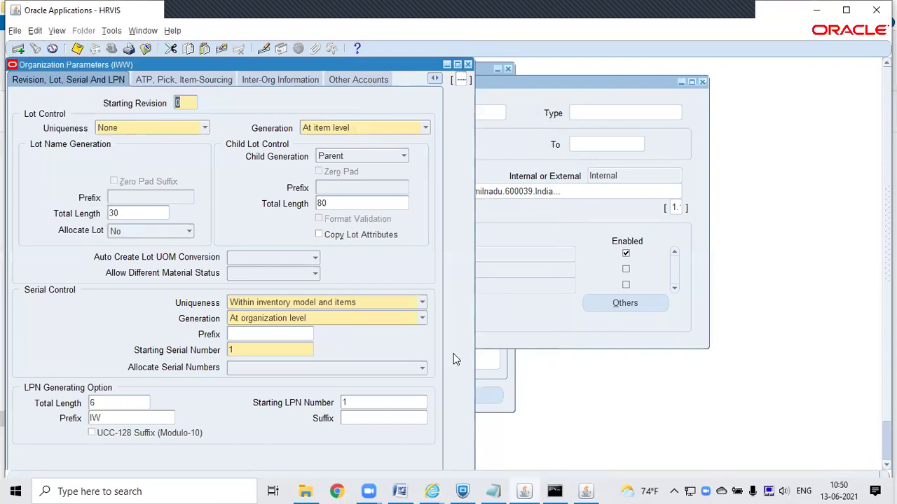
pyautogui.click(519, 330)
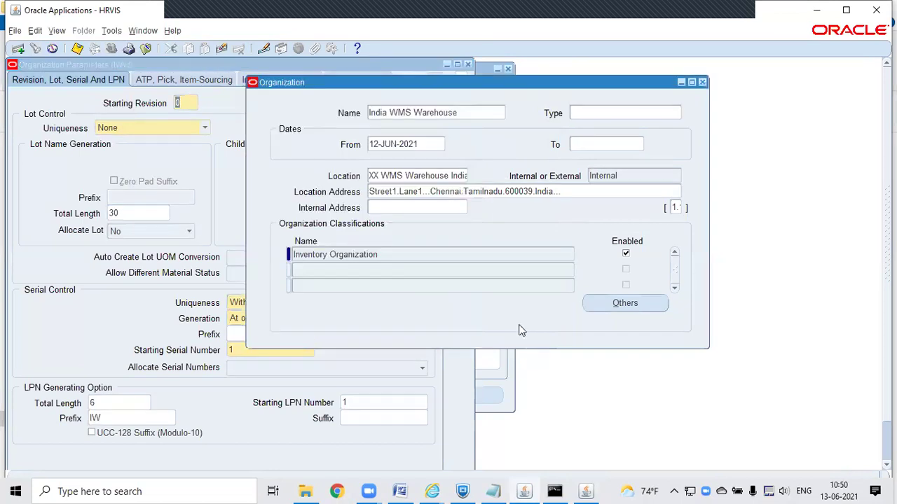
pyautogui.click(586, 490)
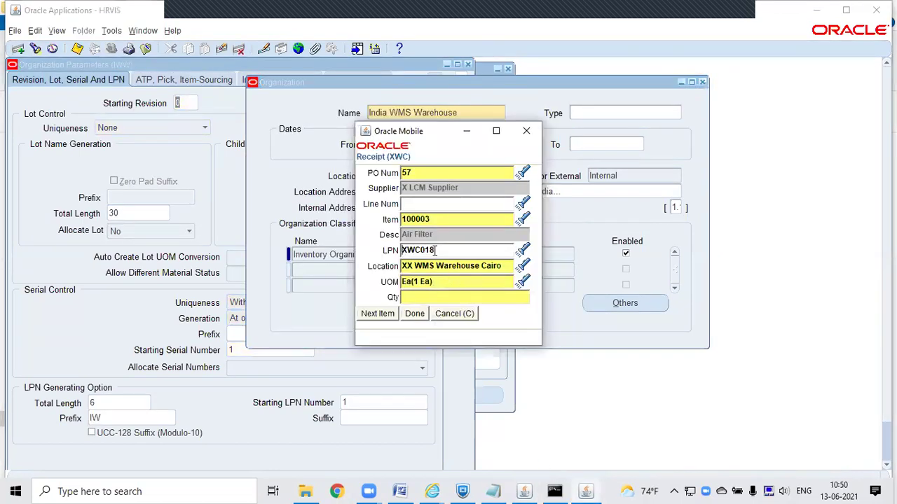
pyautogui.moveTo(436, 250); pyautogui.dragTo(392, 255)
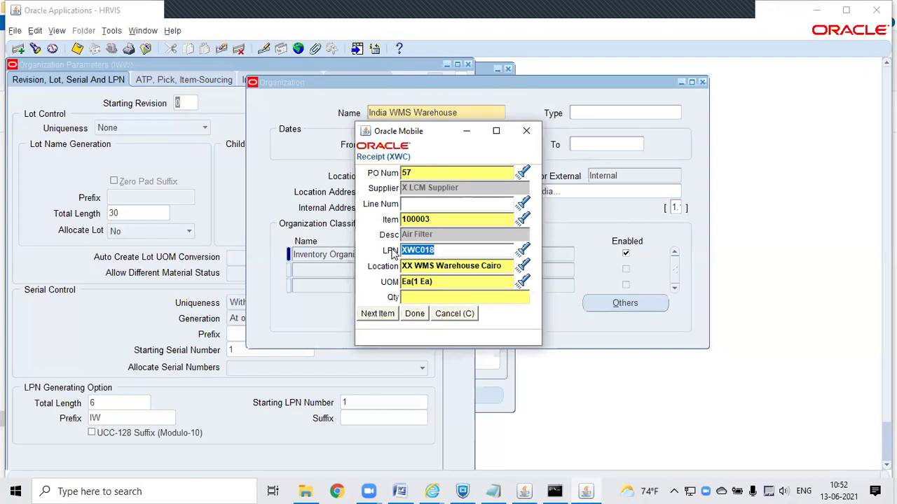
# Step: Close IWW's Organization Parameters form and the Organization definition form
pyautogui.click(347, 368)
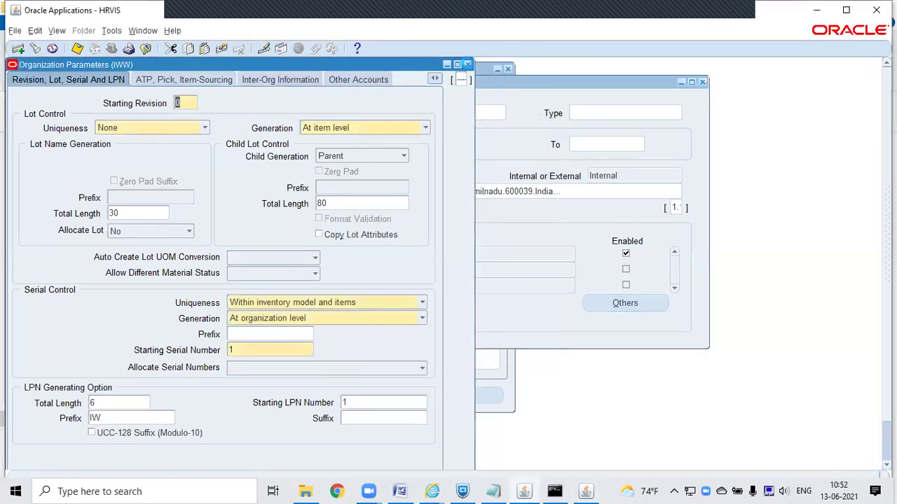
pyautogui.click(469, 64)
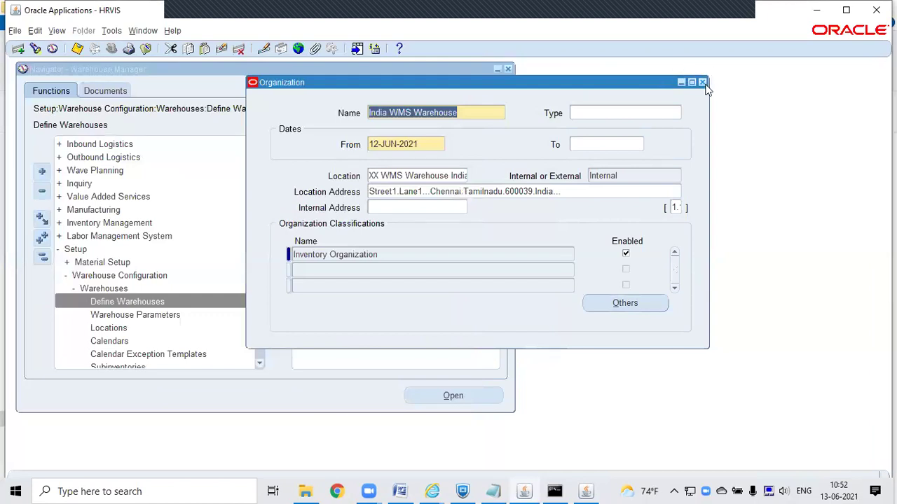
pyautogui.click(702, 82)
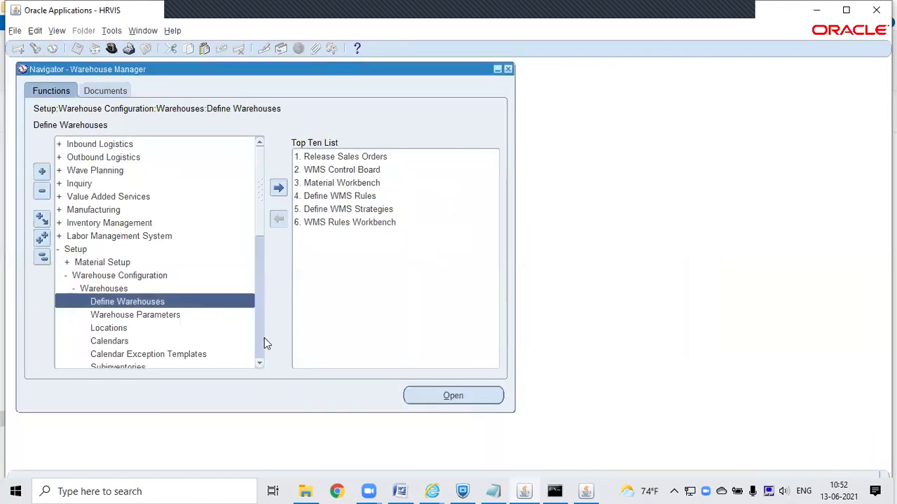
pyautogui.click(259, 365)
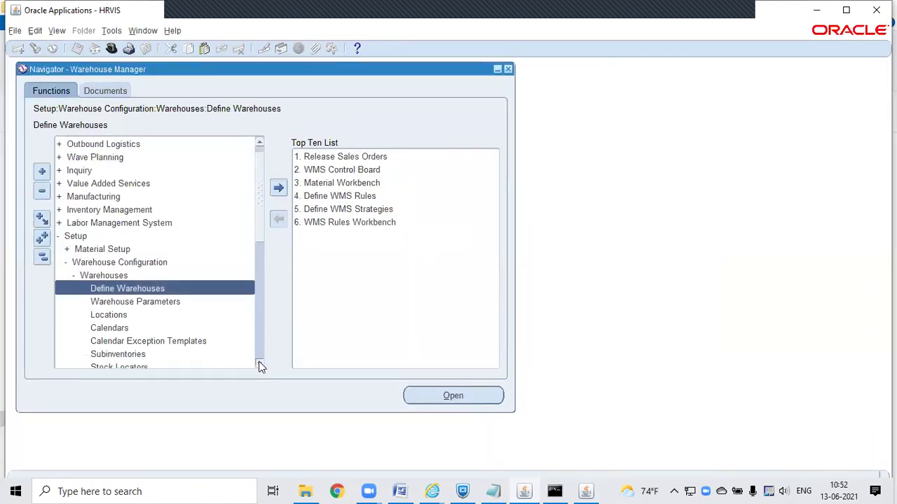
pyautogui.click(259, 365)
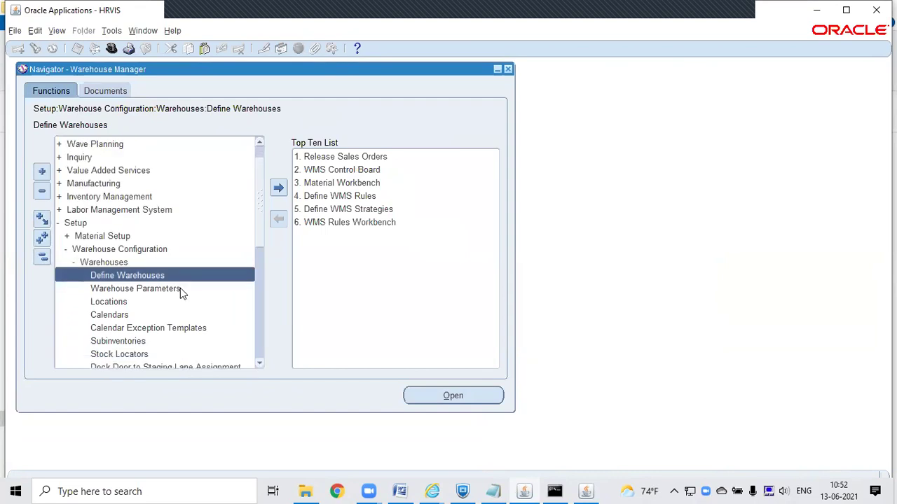
# Step: In Oracle Mobile, select the LPN value XWC018 and cancel the PO 57 receipt
pyautogui.click(587, 491)
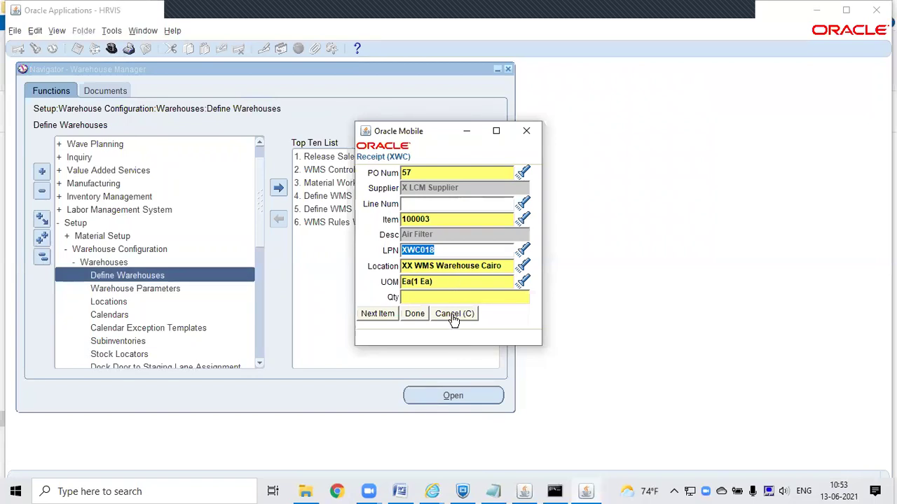
pyautogui.moveTo(435, 251); pyautogui.dragTo(395, 251)
pyautogui.click(439, 250)
pyautogui.moveTo(438, 250); pyautogui.dragTo(400, 250)
pyautogui.click(467, 315)
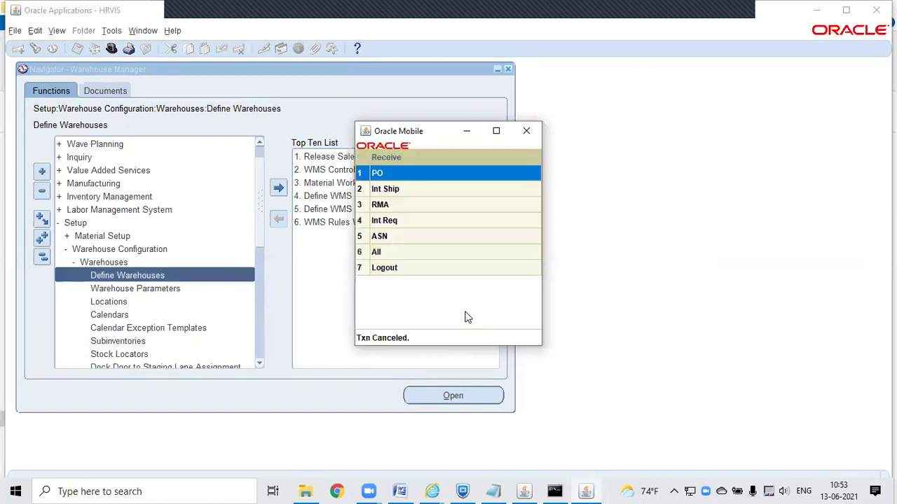
# Step: Change the working organization to XWC, searching codes with x%
pyautogui.press('F3')
pyautogui.press('F3')
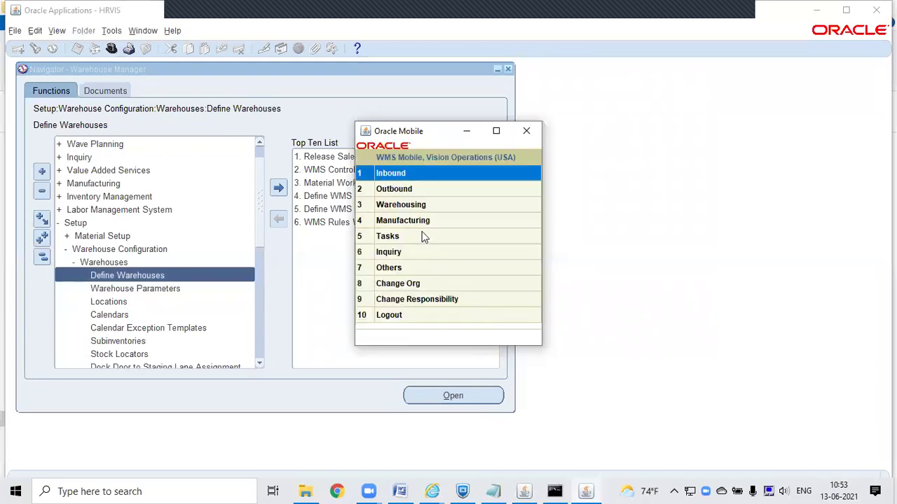
pyautogui.click(422, 286)
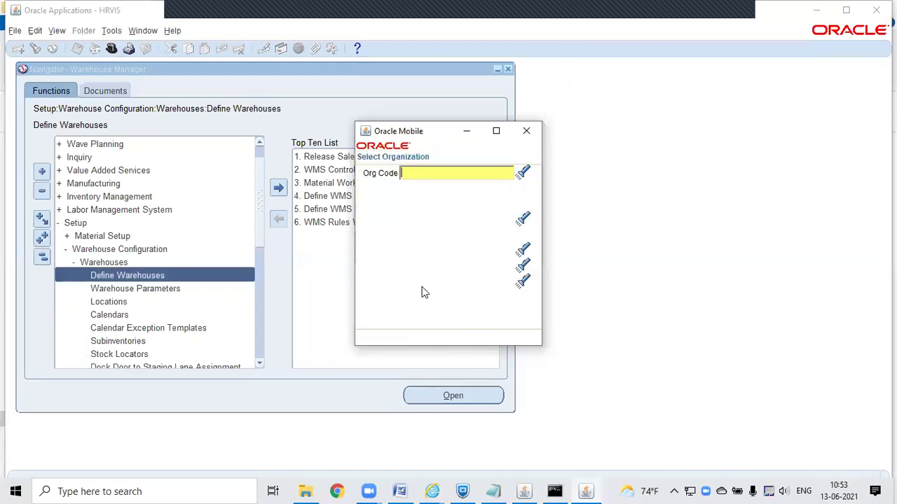
pyautogui.write('x%')
pyautogui.press('Return')
pyautogui.press('Down')
pyautogui.press('Down')
pyautogui.press('Down')
pyautogui.press('Down')
pyautogui.press('Down')
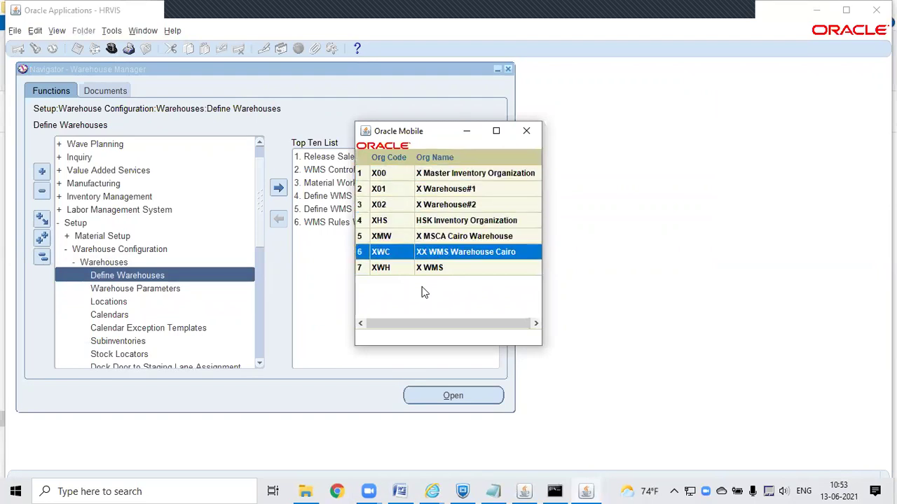
pyautogui.press('Return')
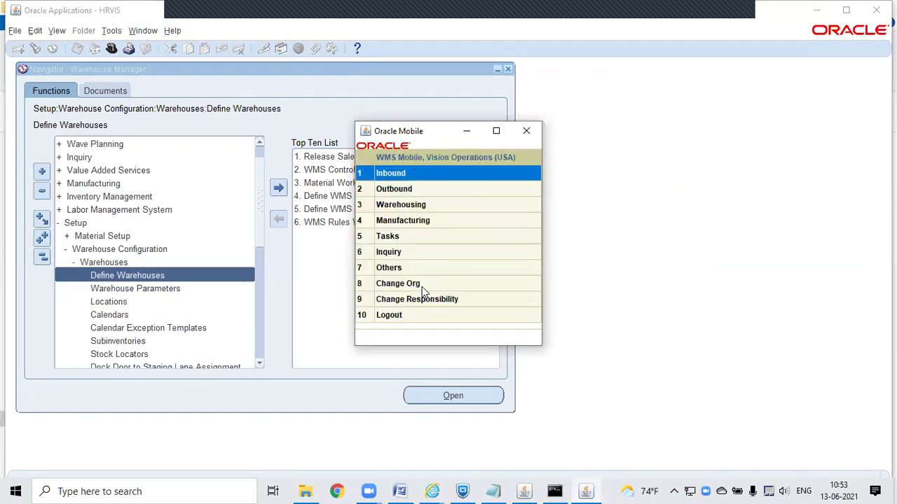
# Step: Start a PO receipt for PO 57 line 1 (item 100002) with LPN XWC019
pyautogui.press('Return')
pyautogui.press('Down')
pyautogui.press('Return')
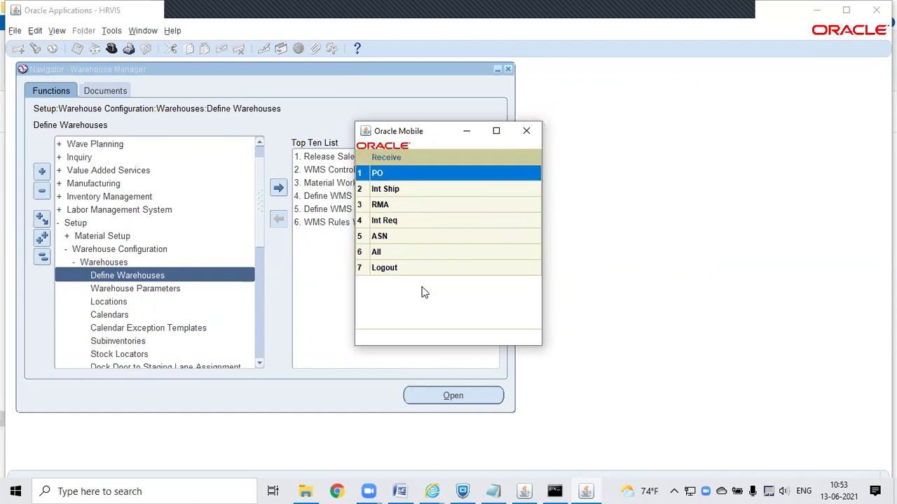
pyautogui.press('Return')
pyautogui.write('57')
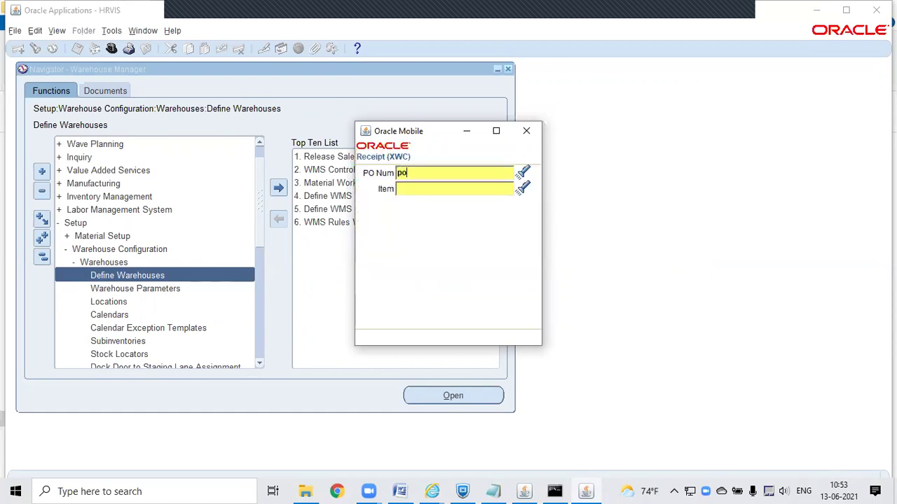
pyautogui.press('Return')
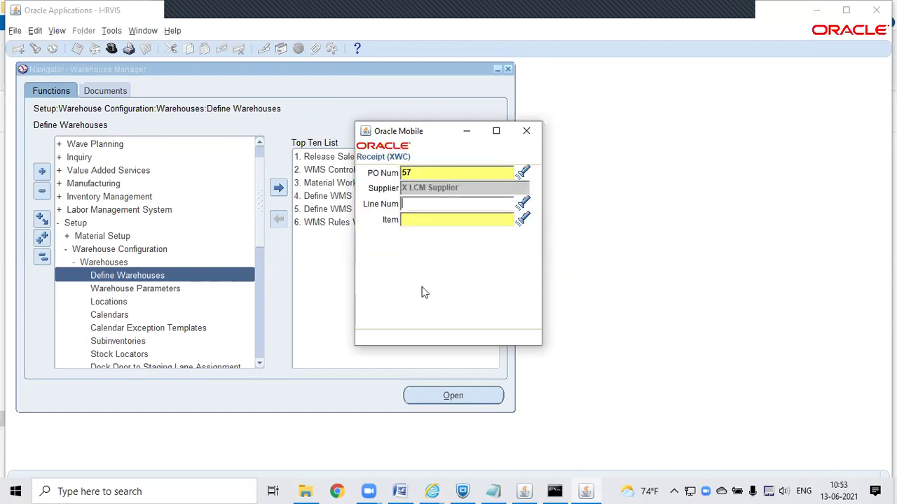
pyautogui.write('1')
pyautogui.press('Return')
pyautogui.press('Return')
pyautogui.write('XWC019')
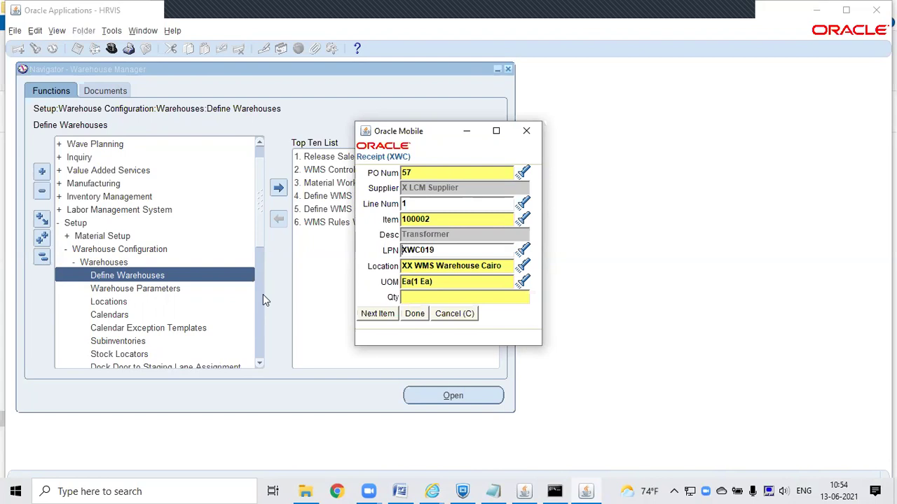
# Step: Open the Subinventories function from the Navigator for the IWW India WMS Warehouse organization
pyautogui.click(259, 366)
pyautogui.scroll(-3, 258, 366)
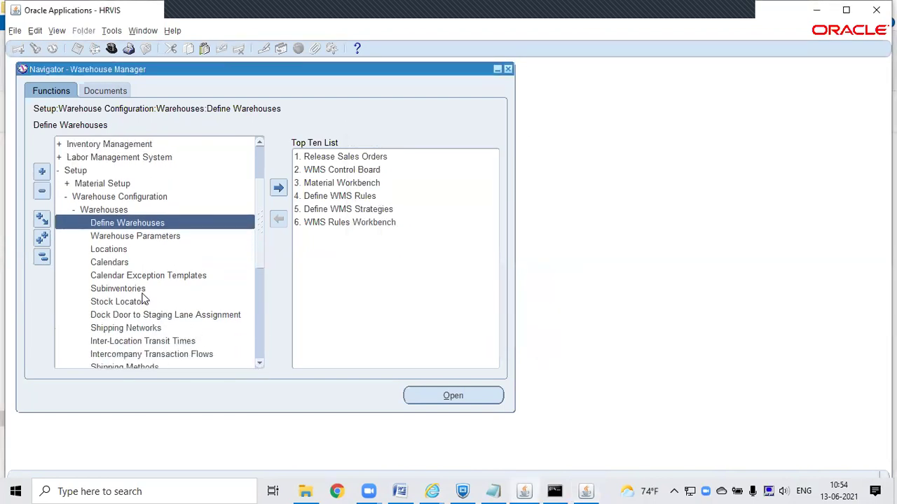
pyautogui.click(140, 288)
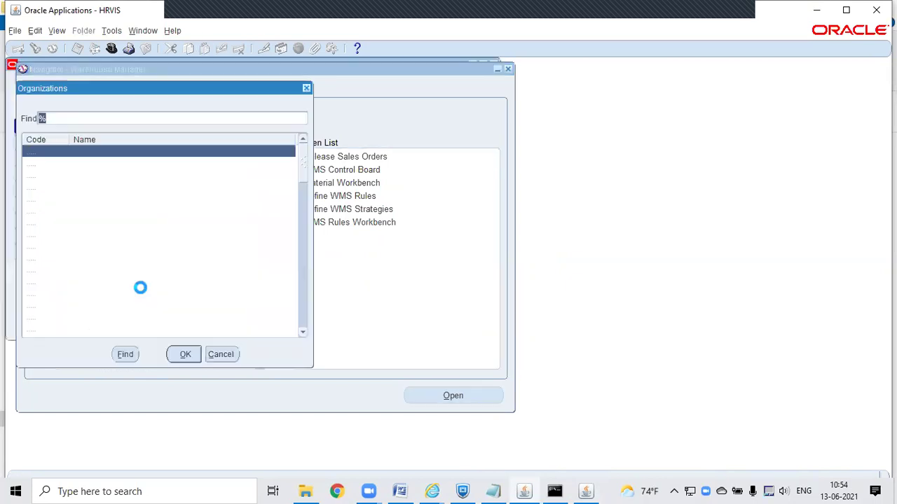
pyautogui.write('x')
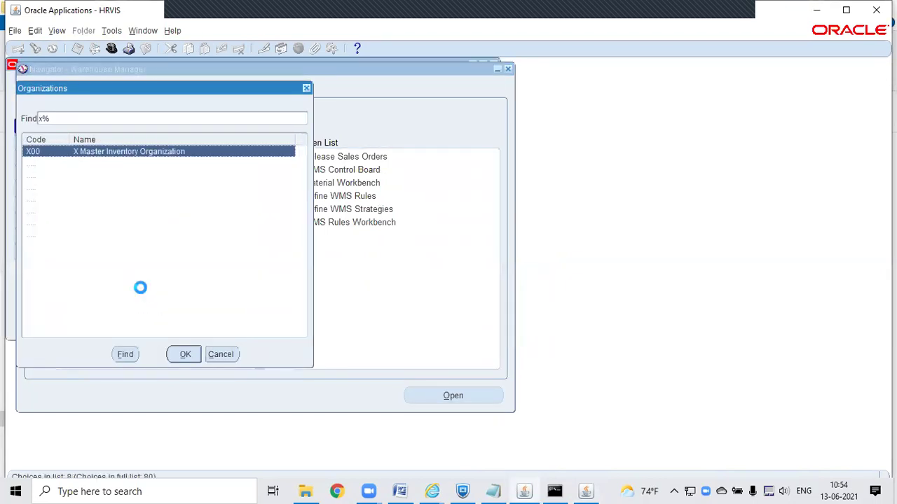
pyautogui.click(219, 354)
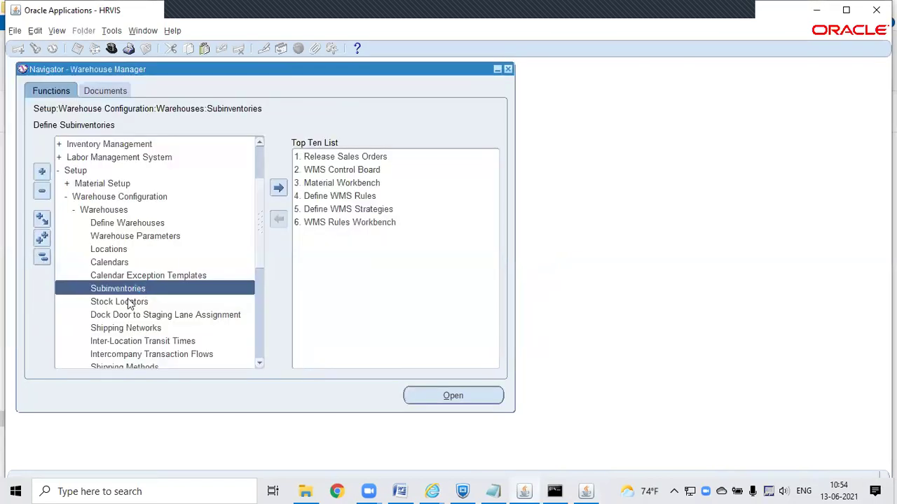
pyautogui.click(120, 289)
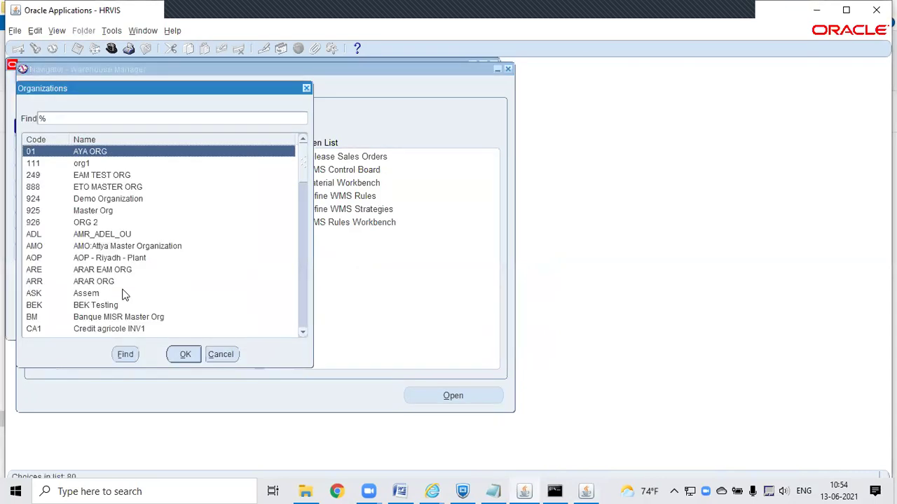
pyautogui.write('i')
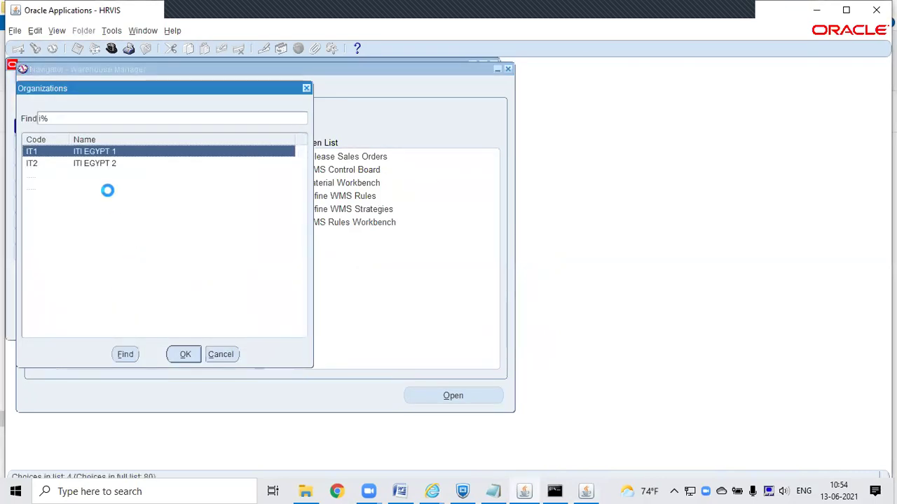
pyautogui.doubleClick(102, 190)
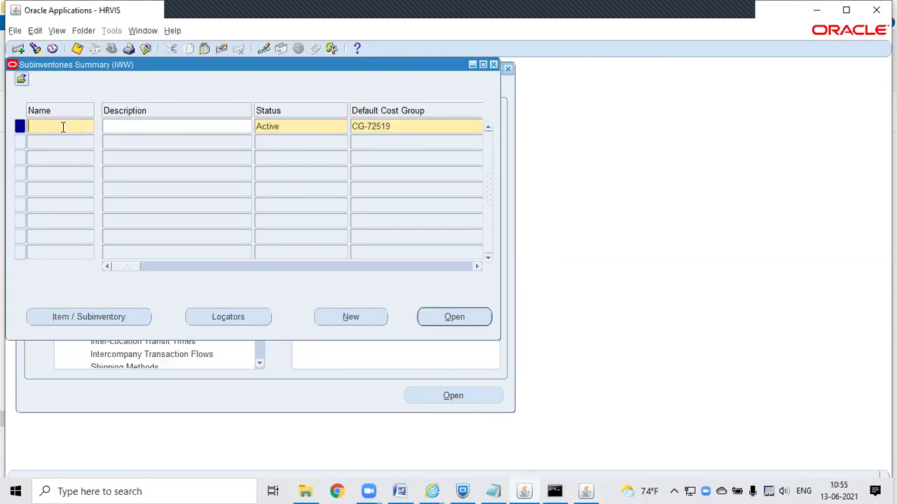
# Step: Enter a new subinventory named FGBULK with description 'FG BULK SUB INV'
pyautogui.write('Ag')
pyautogui.press('BackSpace')
pyautogui.press('BackSpace')
pyautogui.write('Ag')
pyautogui.press('BackSpace')
pyautogui.press('BackSpace')
pyautogui.write('f')
pyautogui.press('BackSpace')
pyautogui.write('fgbul')
pyautogui.press('BackSpace')
pyautogui.press('BackSpace')
pyautogui.press('BackSpace')
pyautogui.press('BackSpace')
pyautogui.write('g')
pyautogui.press('BackSpace')
pyautogui.press('BackSpace')
pyautogui.write('FG')
pyautogui.write('BULK')
pyautogui.write('DG')
pyautogui.press('BackSpace')
pyautogui.press('BackSpace')
pyautogui.write('FG')
pyautogui.write(' B')
pyautogui.write('ULK')
pyautogui.write(' AS')
pyautogui.press('BackSpace')
pyautogui.press('BackSpace')
pyautogui.write('SUB I')
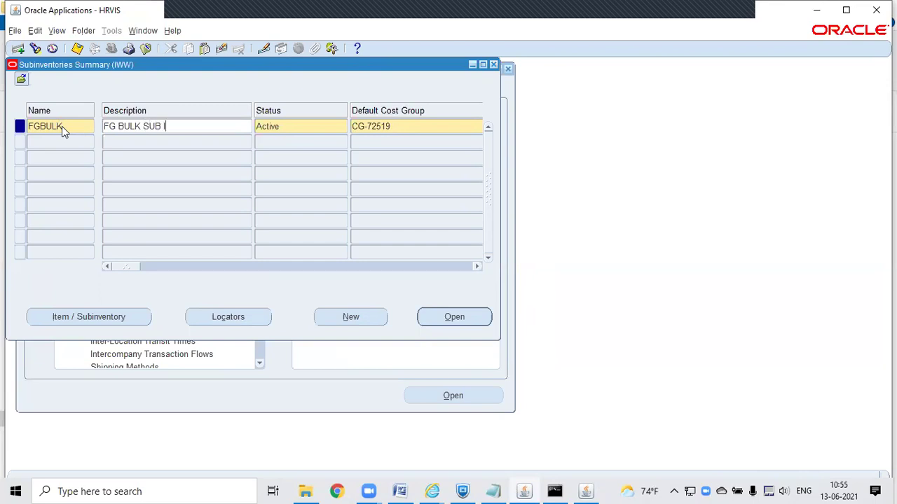
pyautogui.write('NV')
# Step: Open FGBULK's full details and set its subinventory type to Storage
pyautogui.click(454, 318)
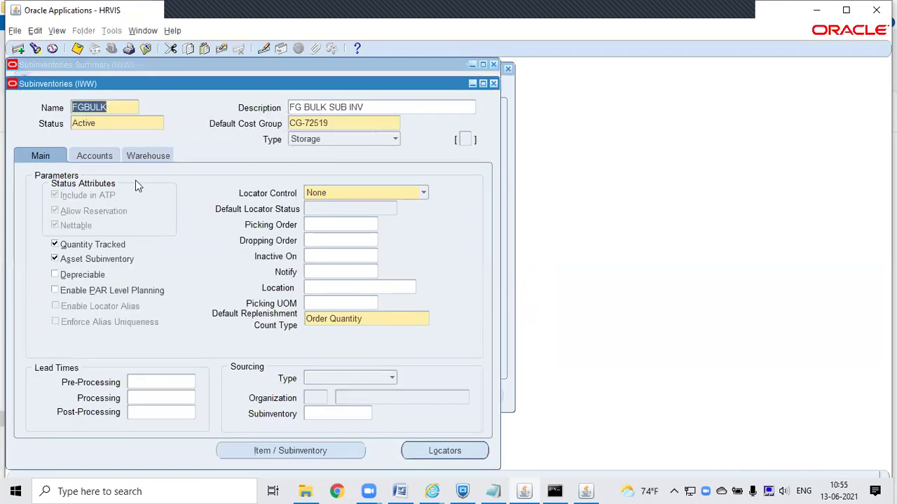
pyautogui.click(326, 138)
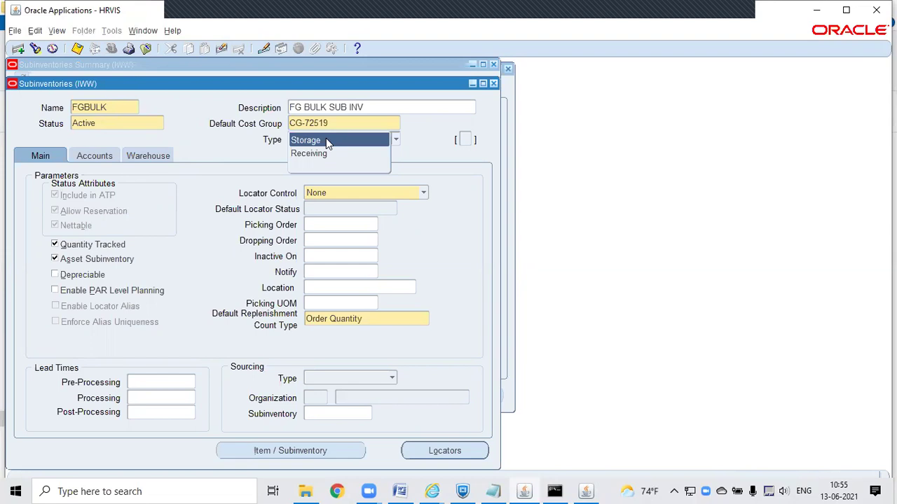
pyautogui.click(326, 142)
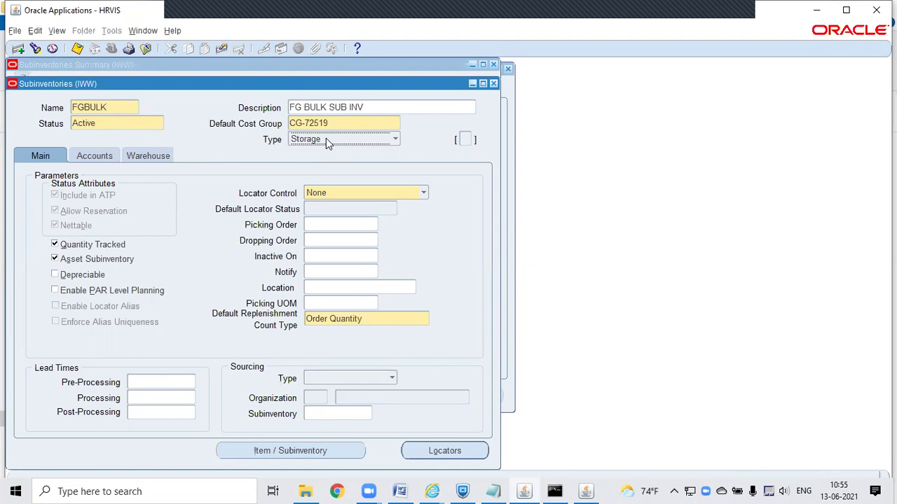
pyautogui.click(326, 140)
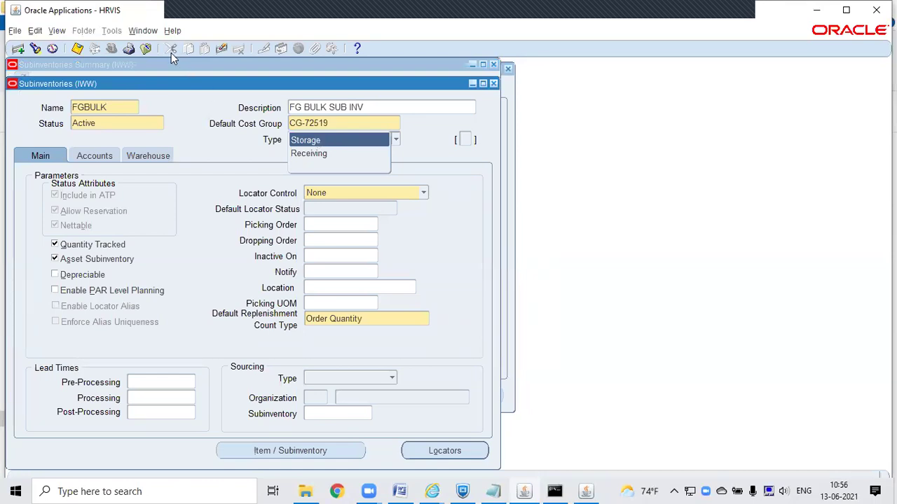
pyautogui.click(143, 31)
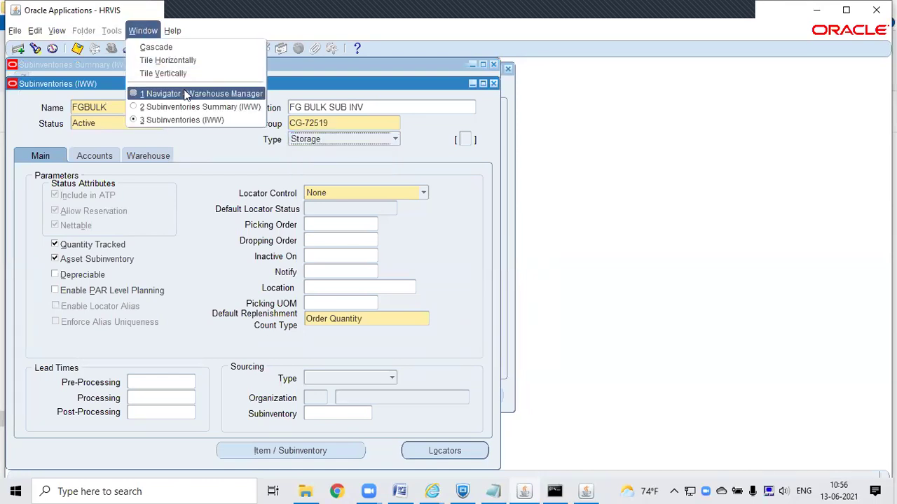
# Step: Set up a Material Workbench query for Receiving instead of On-hand, then return to FGBULK
pyautogui.click(184, 93)
pyautogui.click(323, 178)
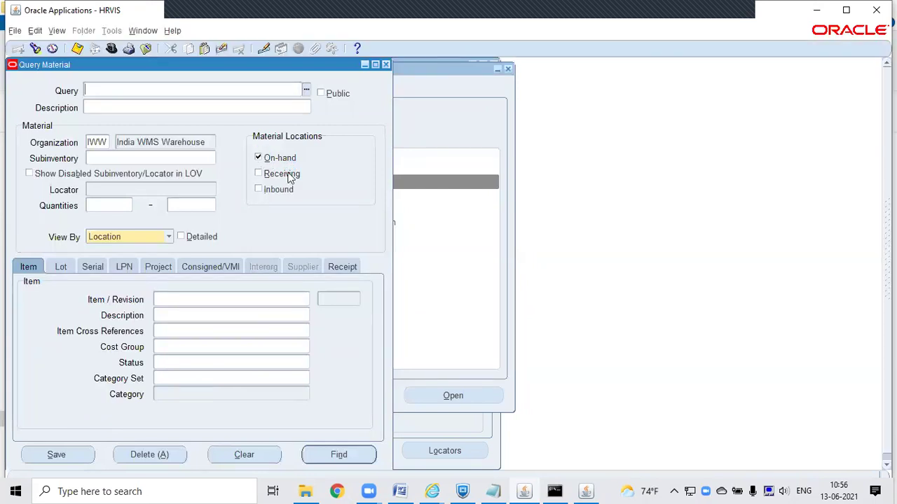
pyautogui.click(259, 158)
pyautogui.click(256, 174)
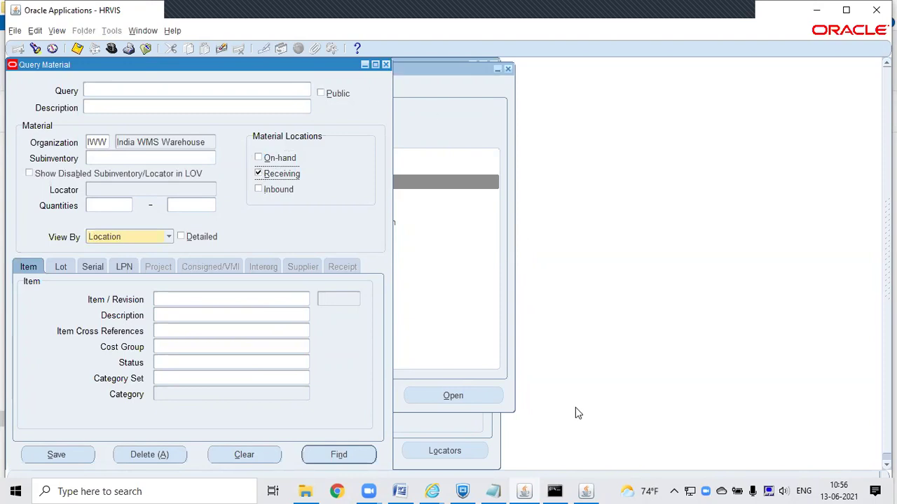
pyautogui.click(495, 449)
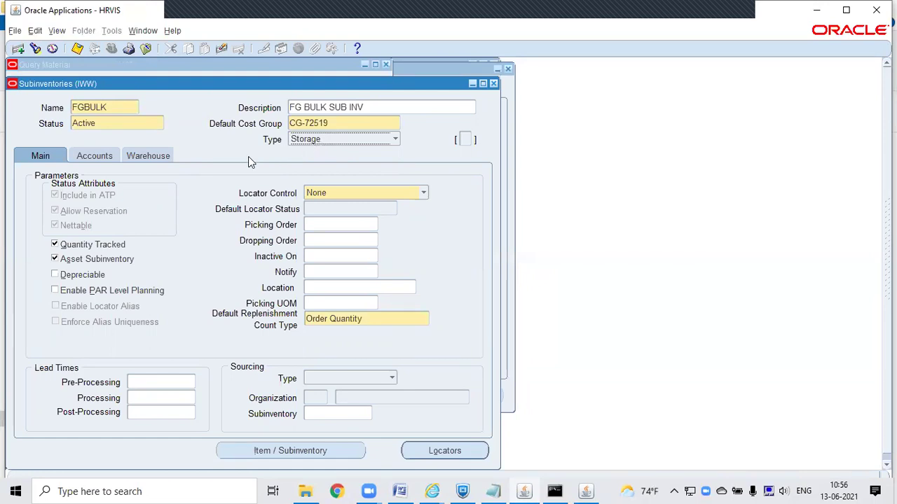
pyautogui.click(139, 120)
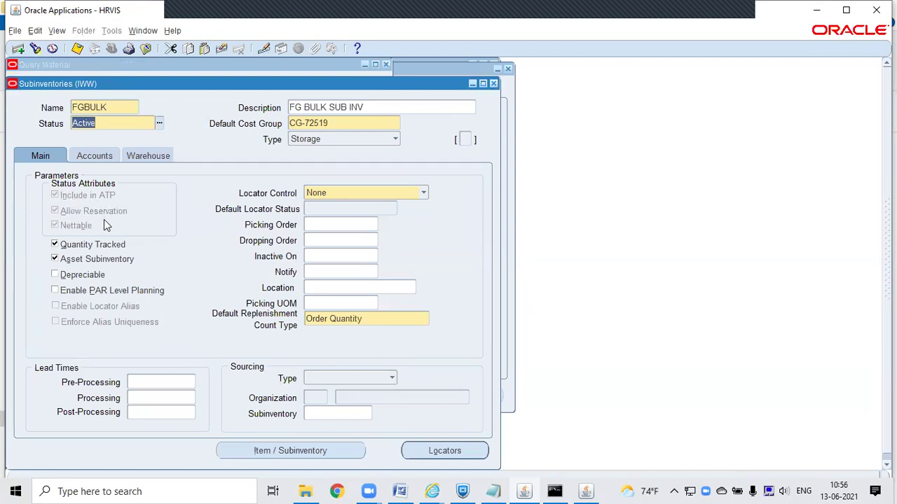
pyautogui.click(159, 123)
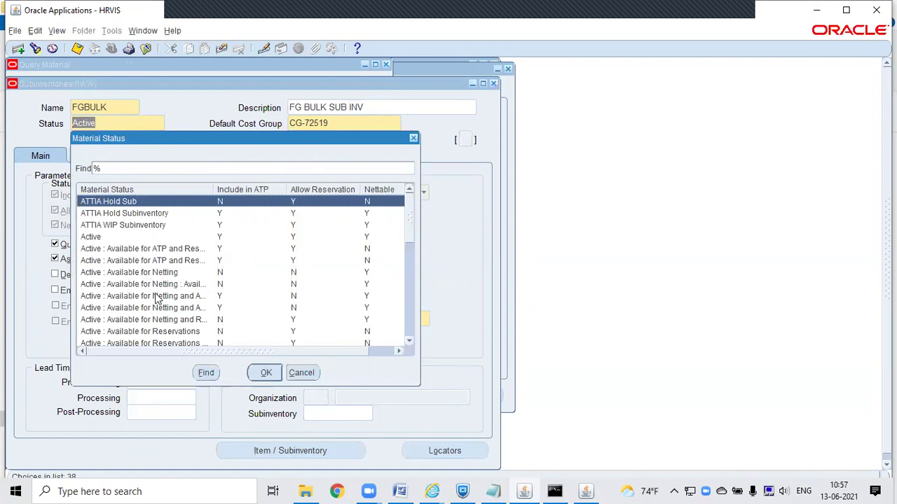
pyautogui.click(298, 373)
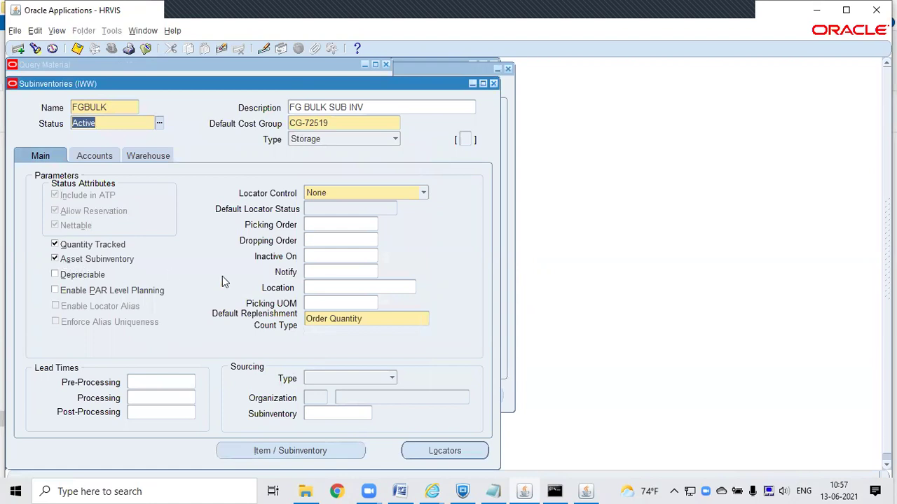
# Step: Set FGBULK locator control to Prespecified, keeping Active as the default locator status
pyautogui.click(345, 191)
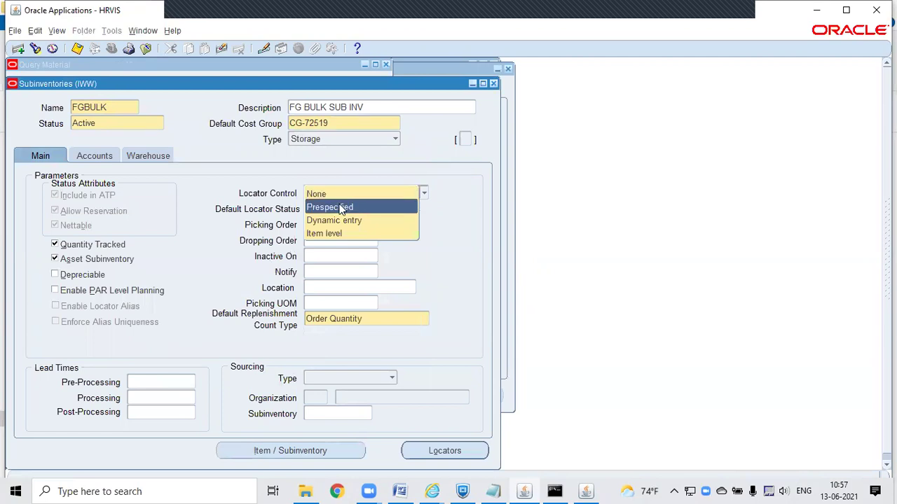
pyautogui.click(341, 207)
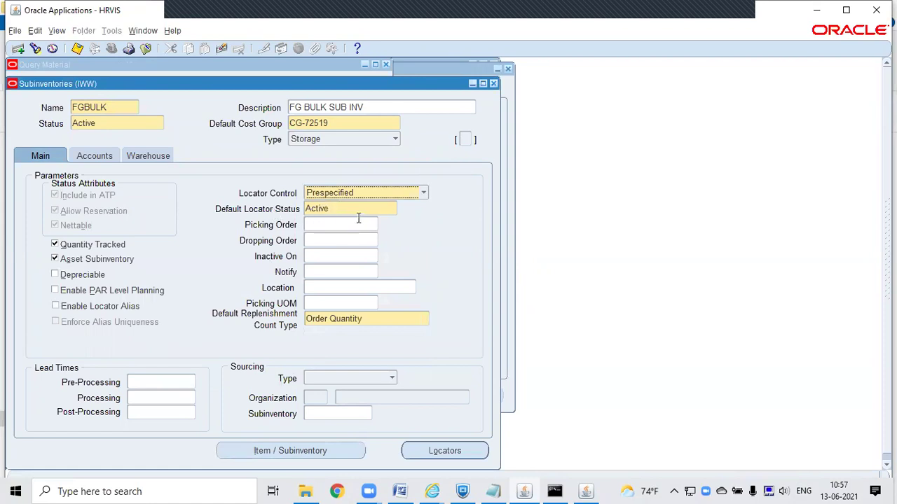
pyautogui.click(364, 208)
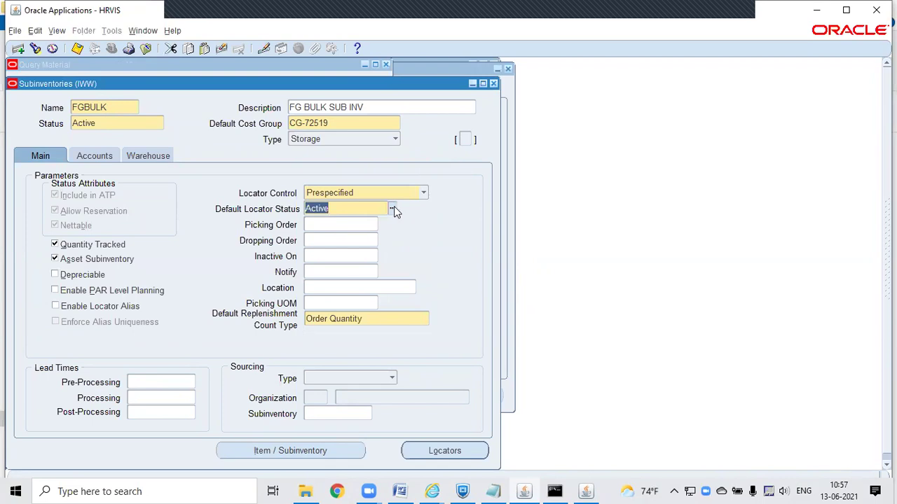
pyautogui.click(393, 209)
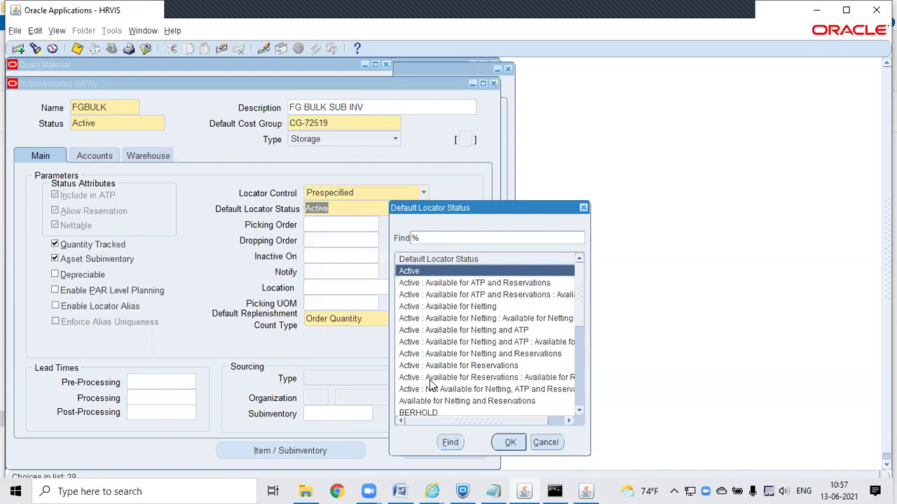
pyautogui.click(526, 422)
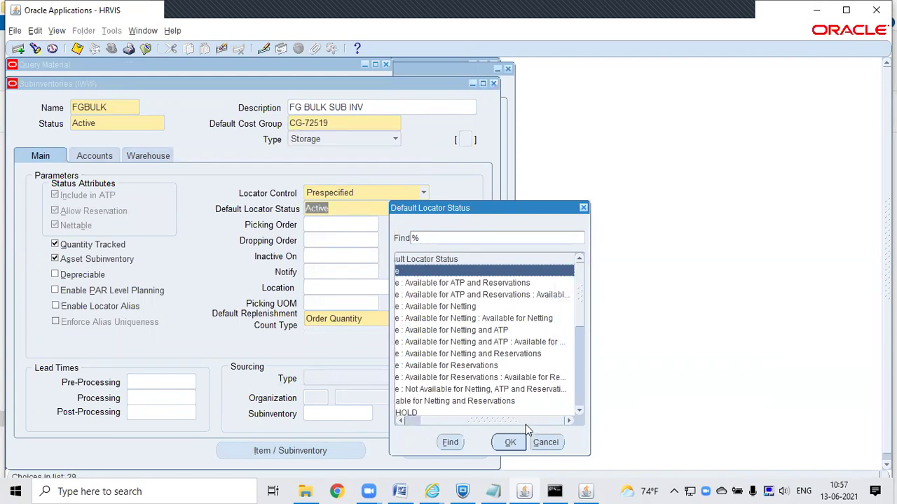
pyautogui.click(546, 442)
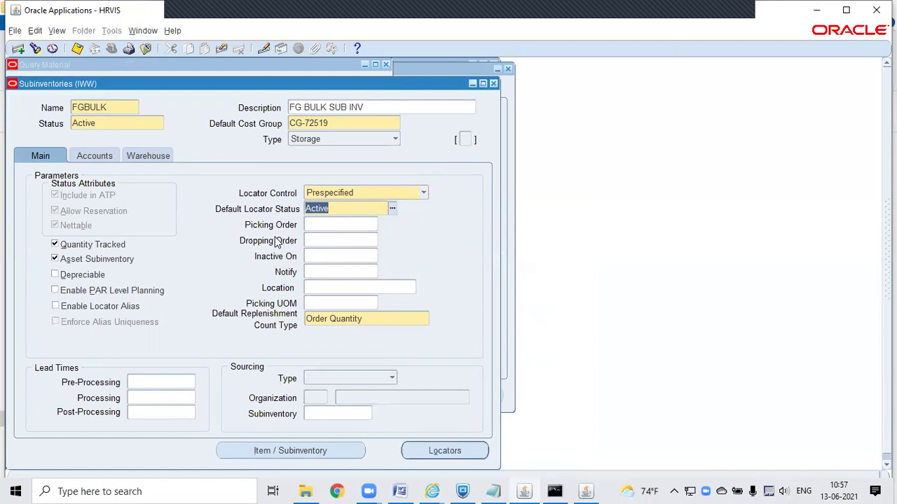
pyautogui.click(322, 290)
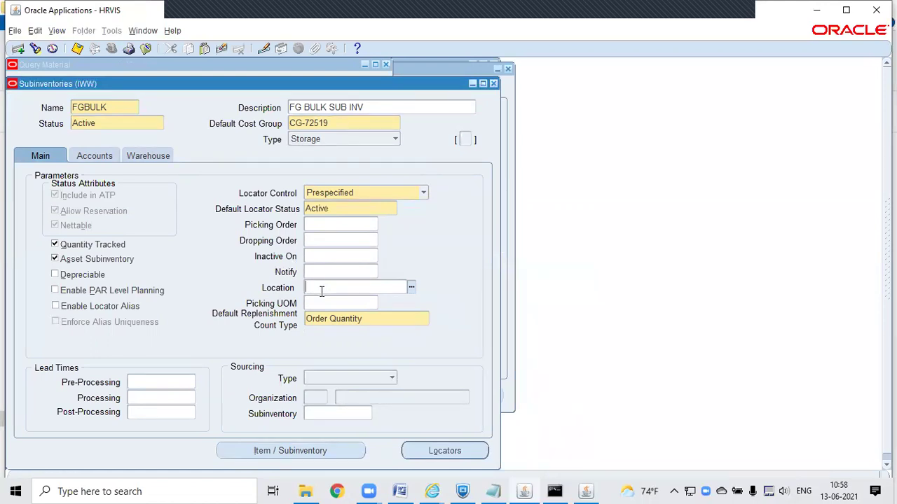
pyautogui.click(321, 291)
# Step: Review FGBULK's account codes and cost group, then show its Warehouse settings with LPN Controlled checked
pyautogui.click(96, 156)
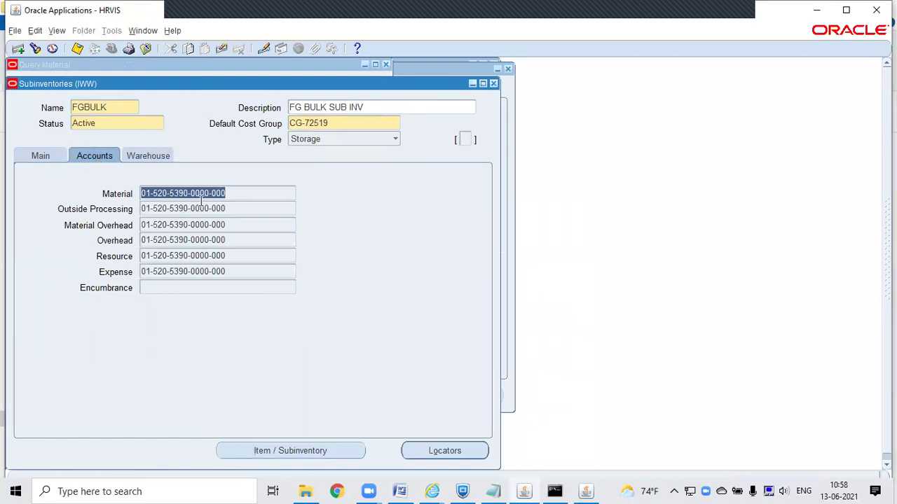
pyautogui.click(340, 122)
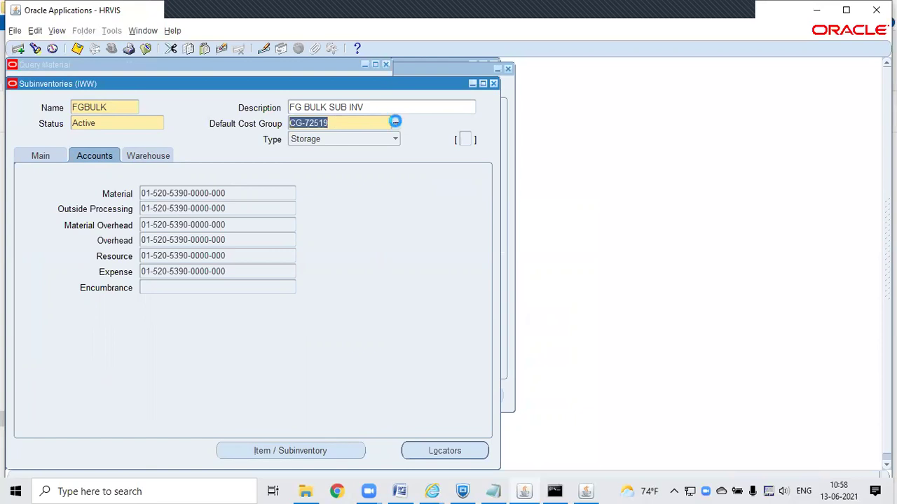
pyautogui.press('Tab')
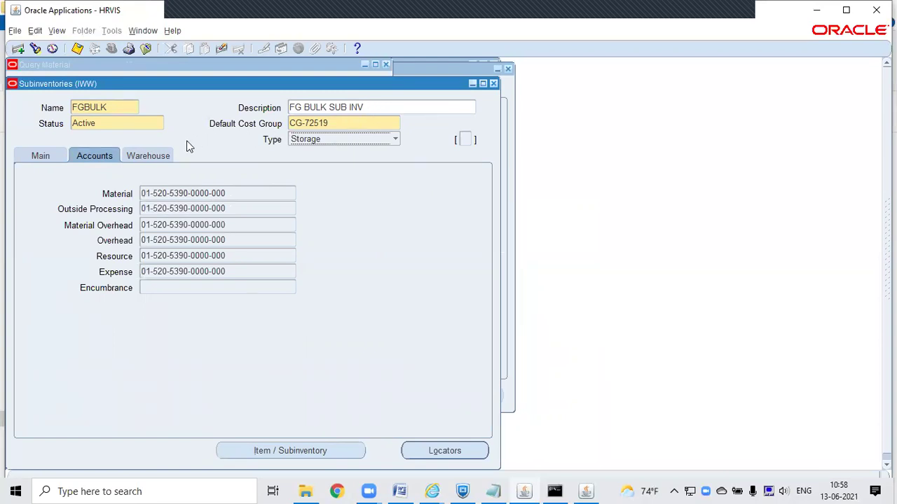
pyautogui.click(155, 154)
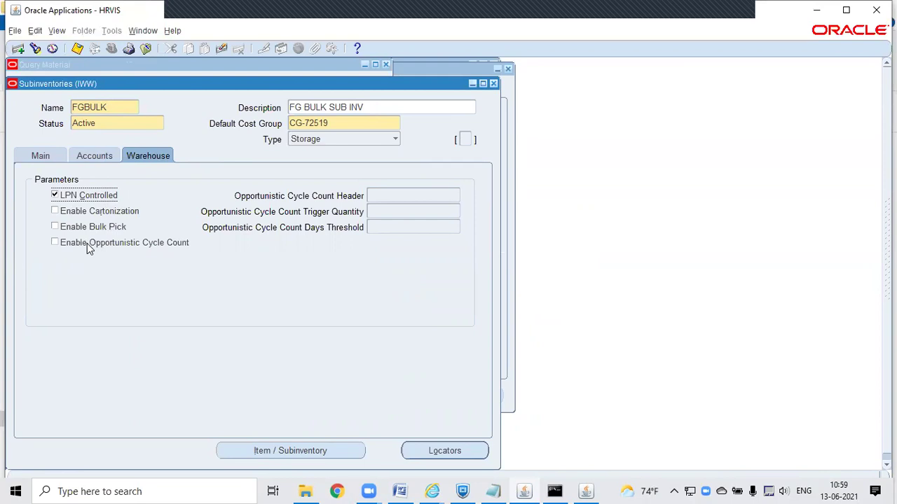
# Step: Leave opportunistic cycle counting unchecked, save FGBULK with LPN control, and bring up its stock locators
pyautogui.click(86, 243)
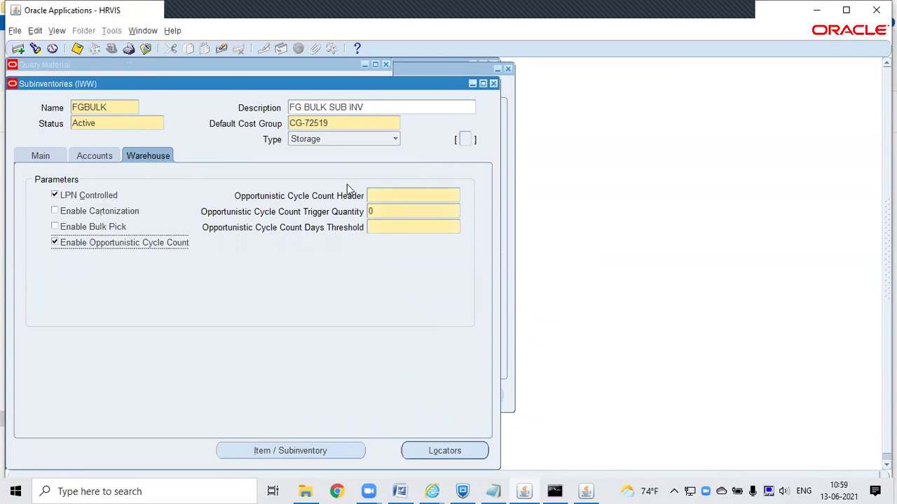
pyautogui.click(382, 212)
pyautogui.write('1')
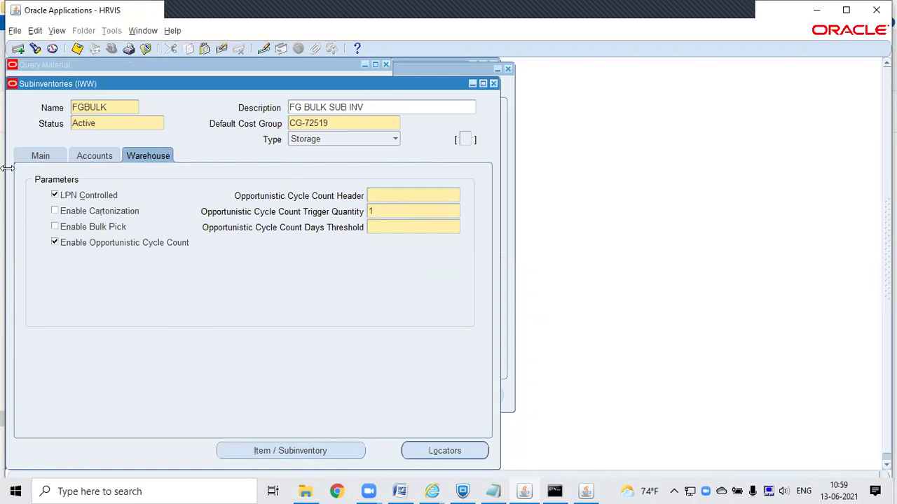
pyautogui.click(56, 241)
pyautogui.click(56, 241)
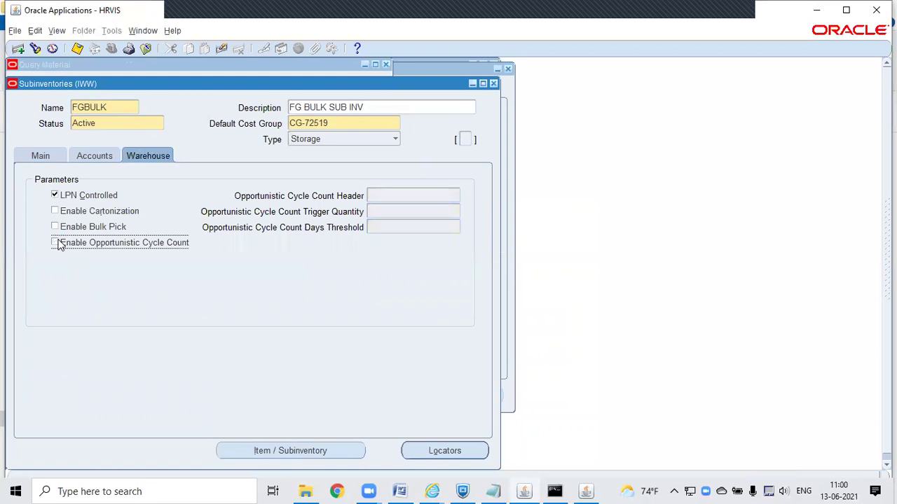
pyautogui.click(78, 49)
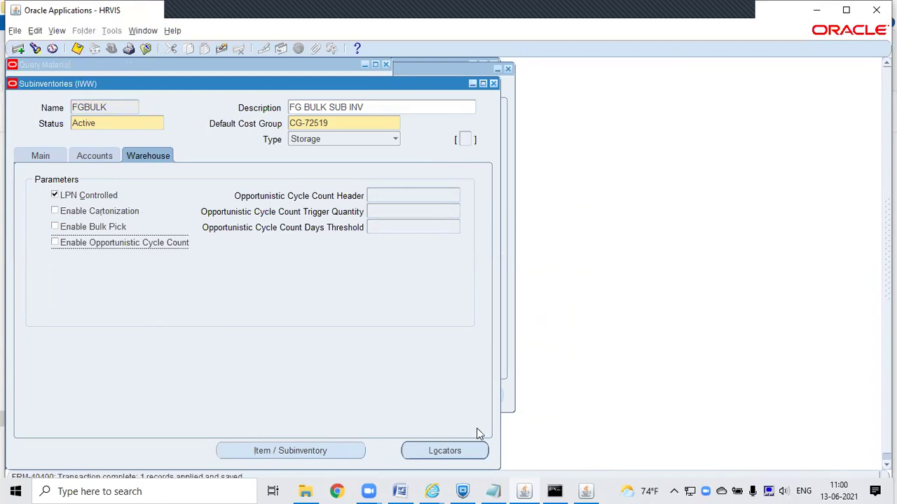
pyautogui.click(454, 451)
# Step: Build locator A.1.1001 from row A, rack 1 and bin 1001
pyautogui.click(122, 169)
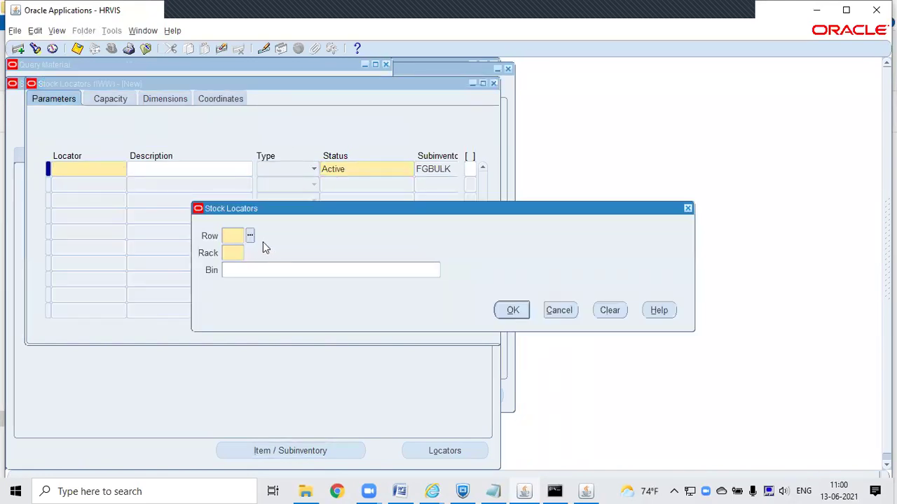
pyautogui.click(250, 237)
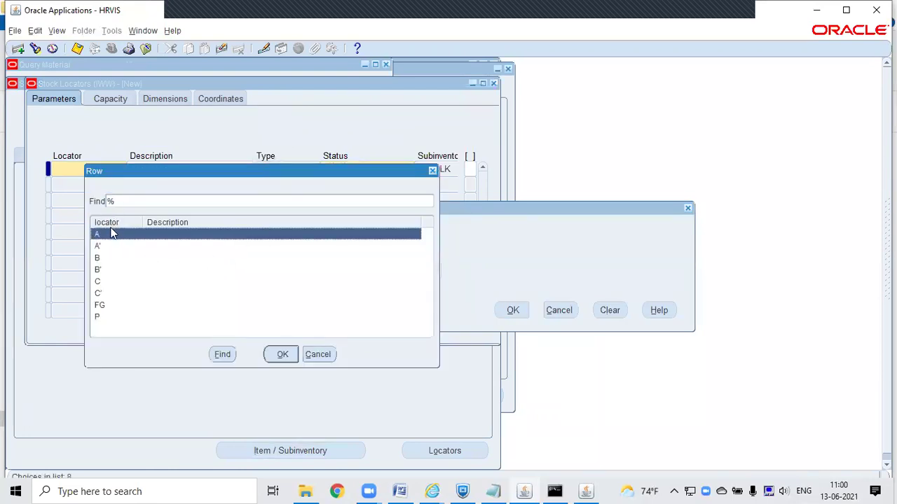
pyautogui.doubleClick(111, 236)
pyautogui.write('1')
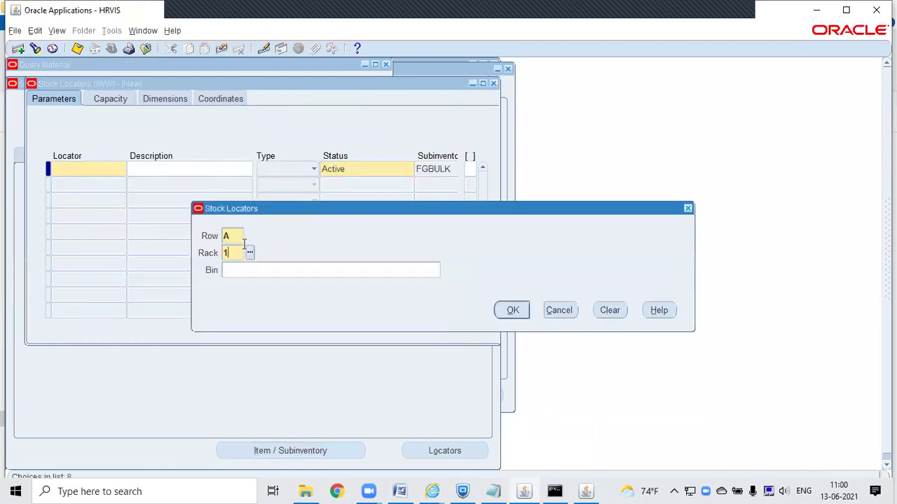
pyautogui.press('Tab')
pyautogui.write('1001')
pyautogui.click(514, 311)
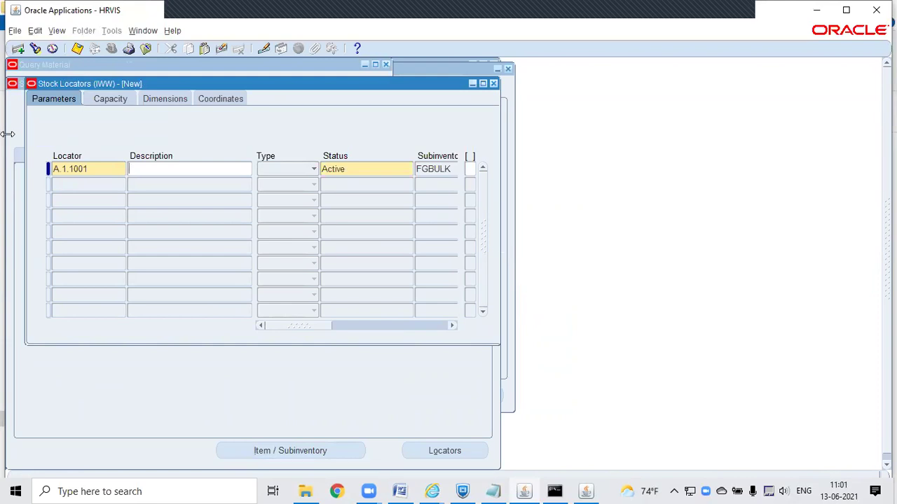
# Step: Give locator A.1.1001 a matching description, save it, and close back to the Subinventories Summary
pyautogui.click(117, 171)
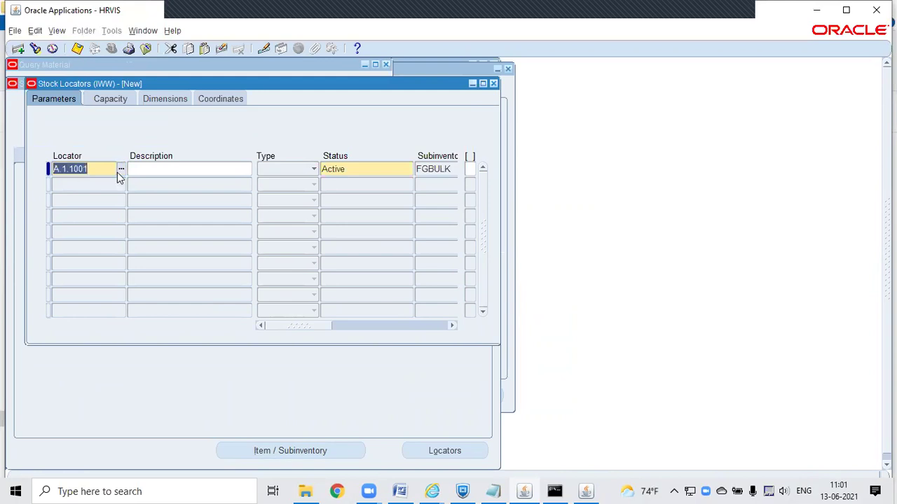
pyautogui.press('Tab')
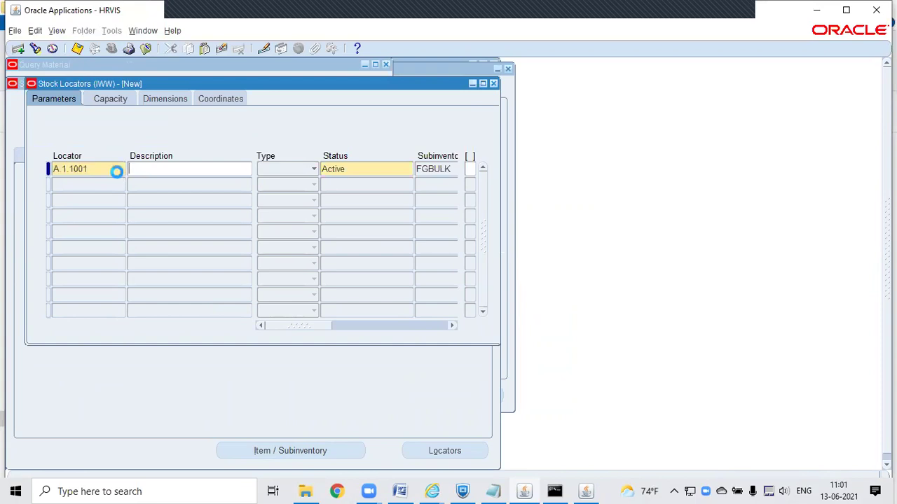
pyautogui.write('A.1.1001')
pyautogui.hotkey('ctrl', 's')
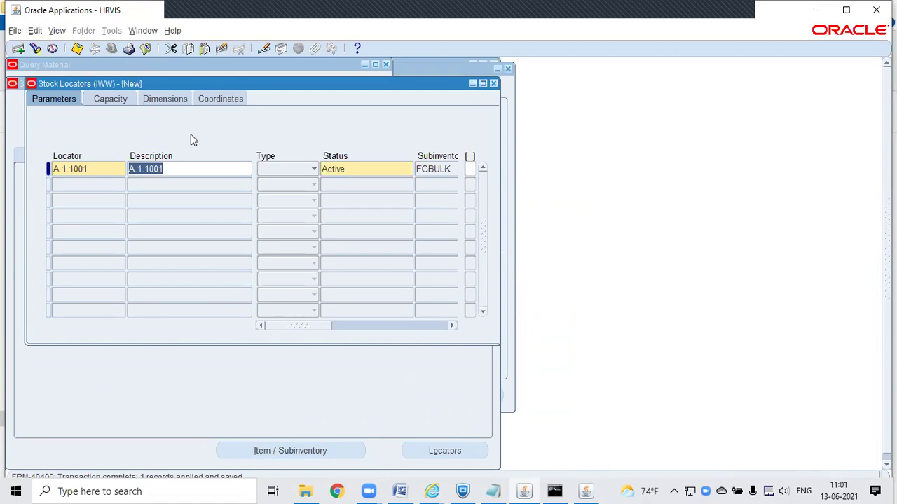
pyautogui.click(493, 84)
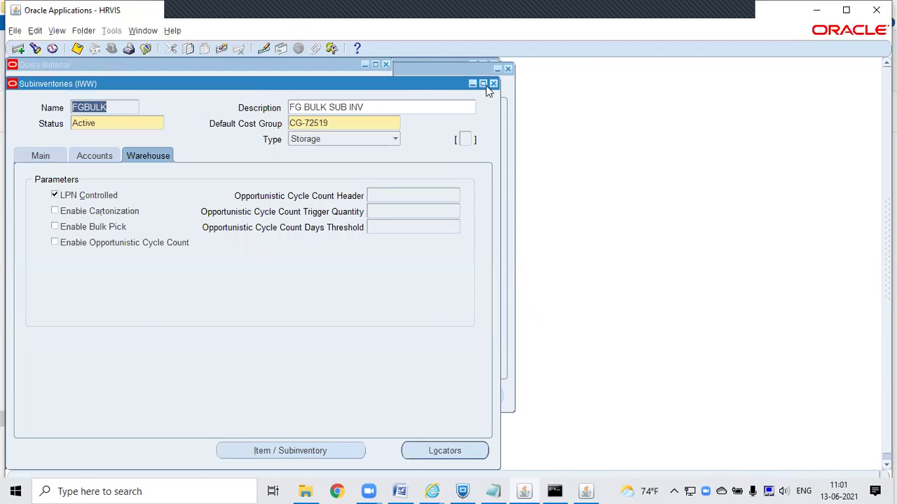
pyautogui.click(494, 84)
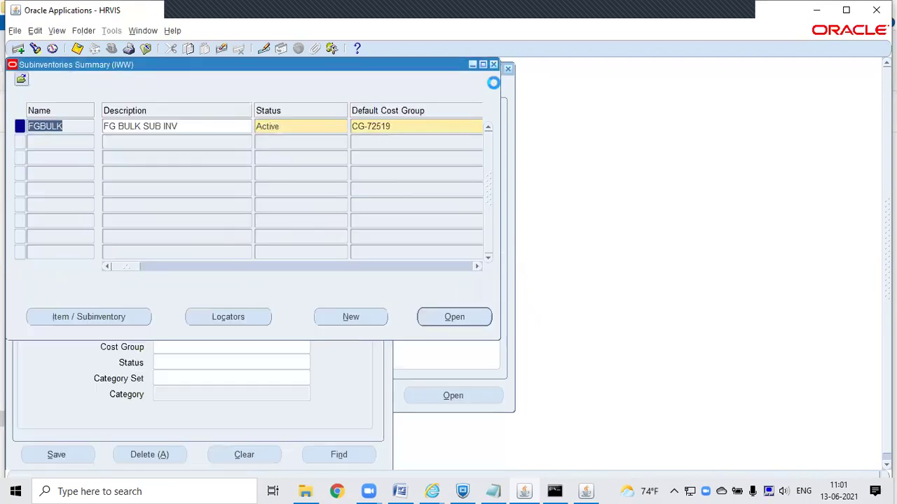